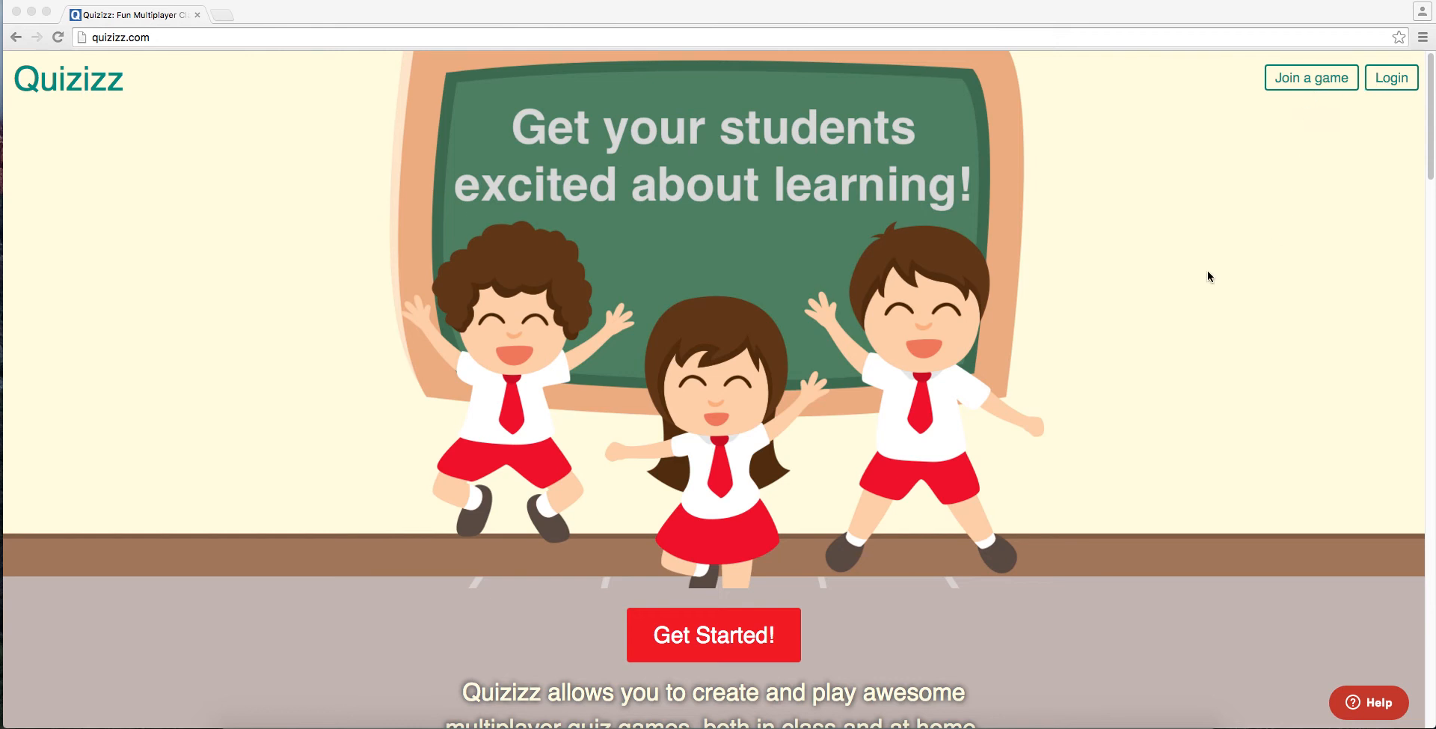
Step: Find the sign-up option on the Quizizz homepage and open the registration form
scroll(1201, 285, "down", 5)
scroll(1197, 294, "down", 10)
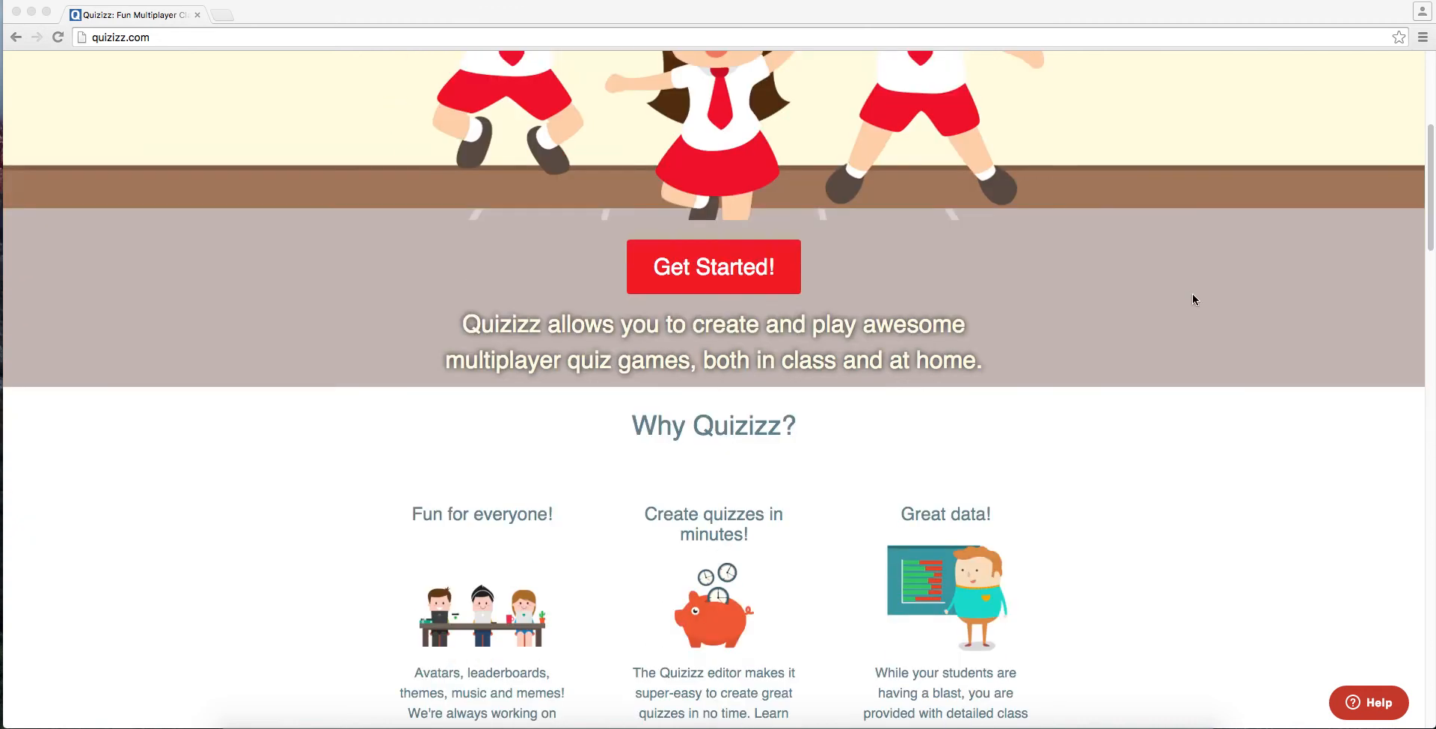
scroll(1192, 300, "down", 10)
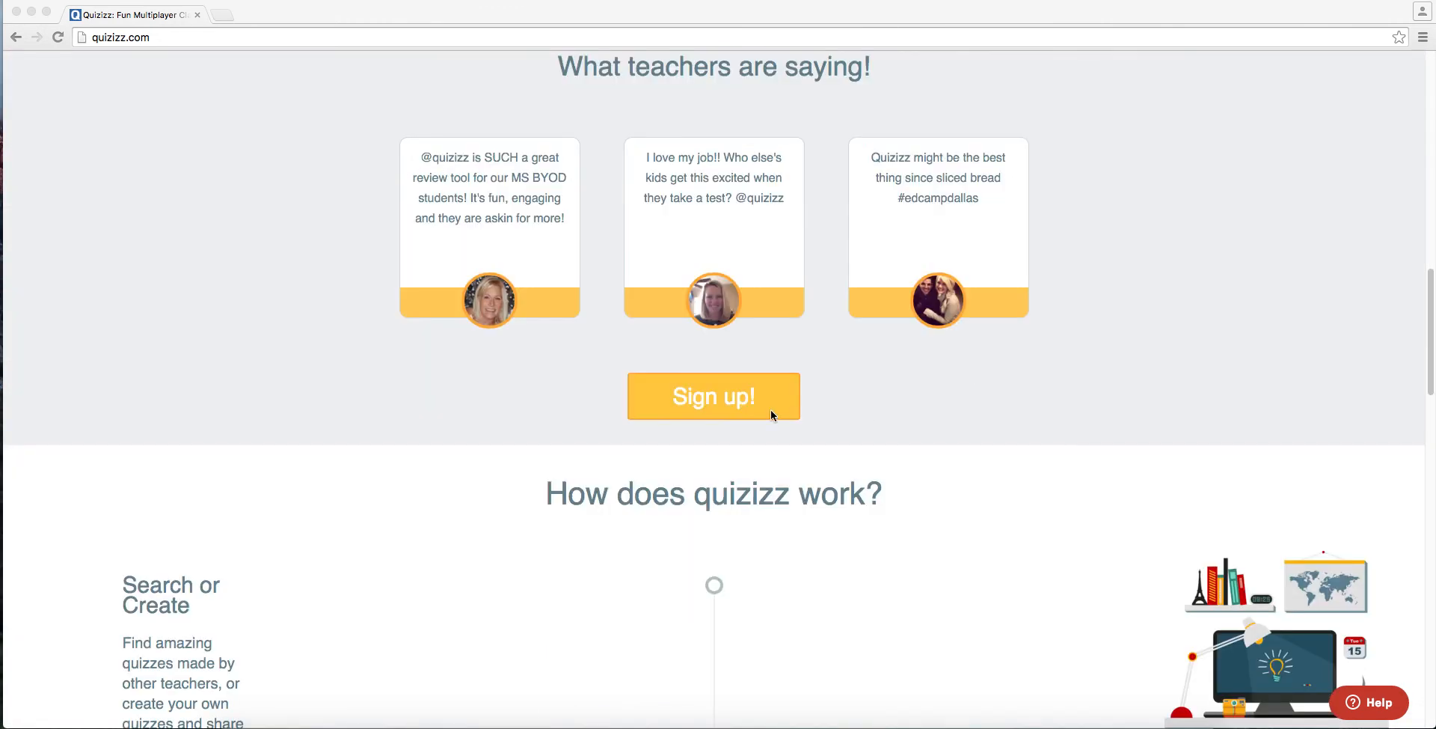
left_click(739, 402)
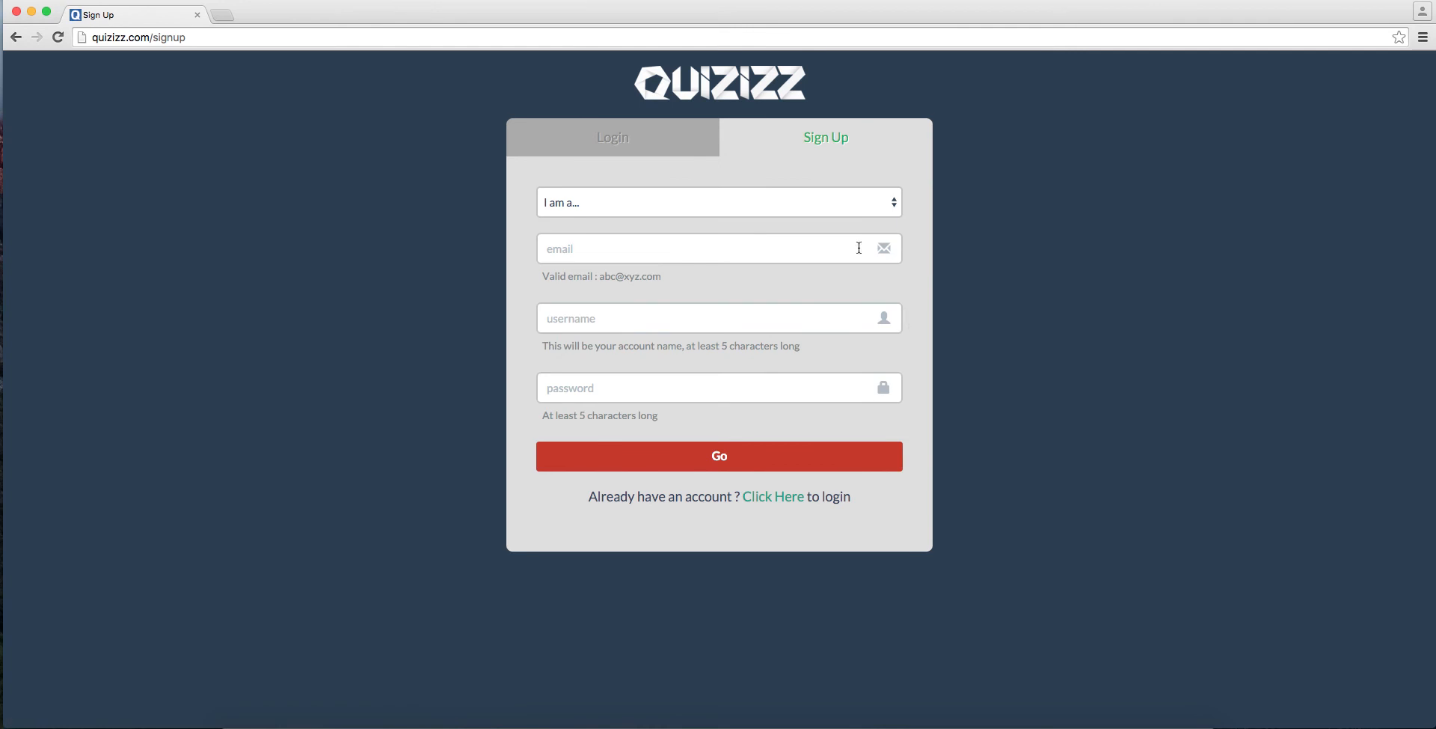
Step: Choose Teacher - School as the account role and enter the account's e-mail address
left_click(843, 205)
left_click(829, 218)
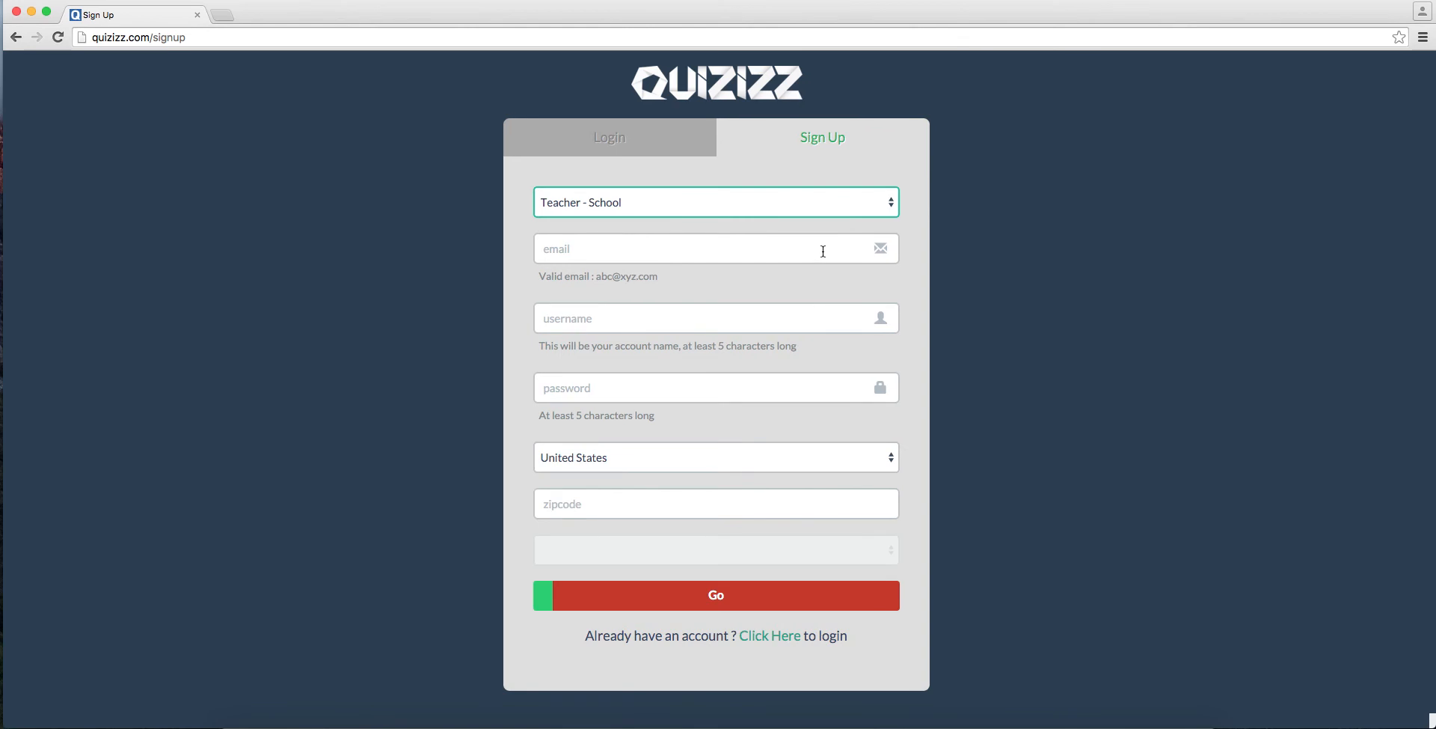
left_click(812, 249)
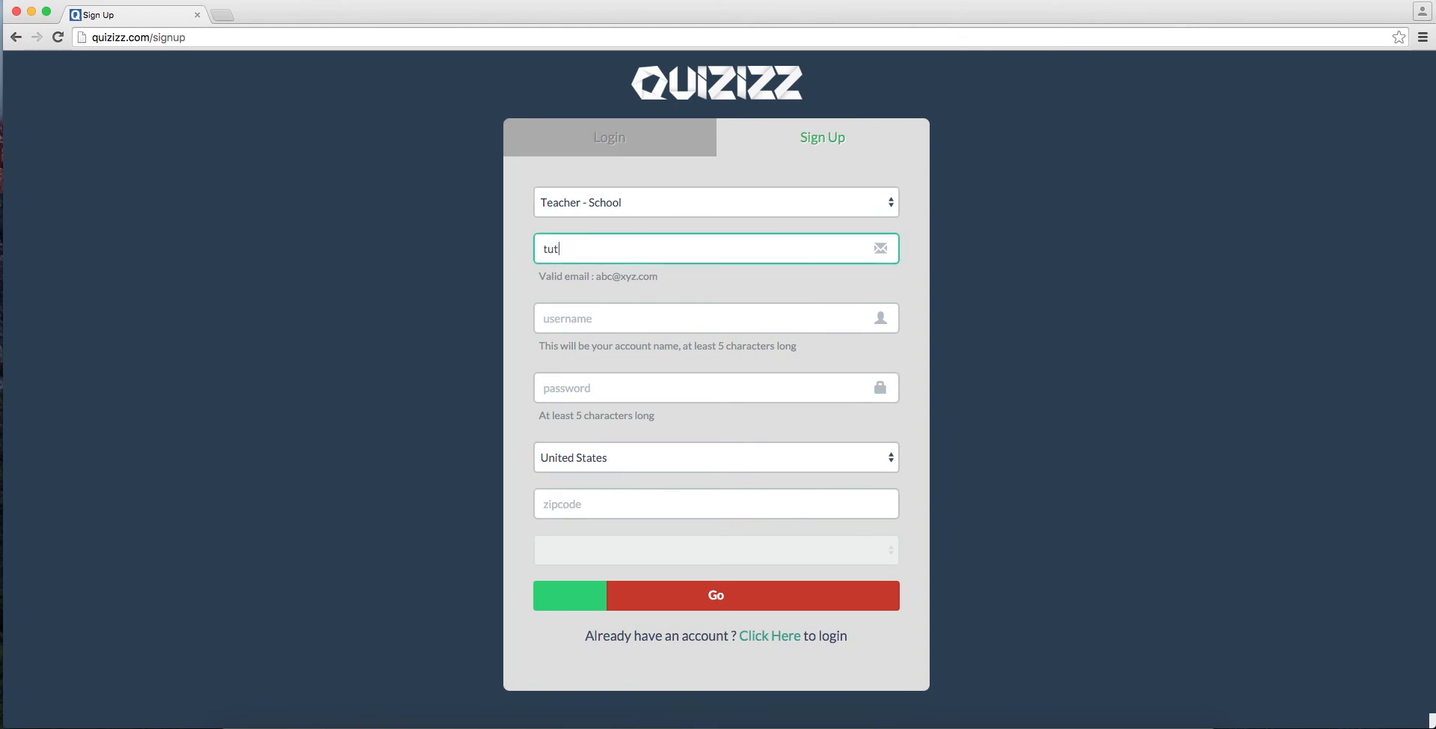
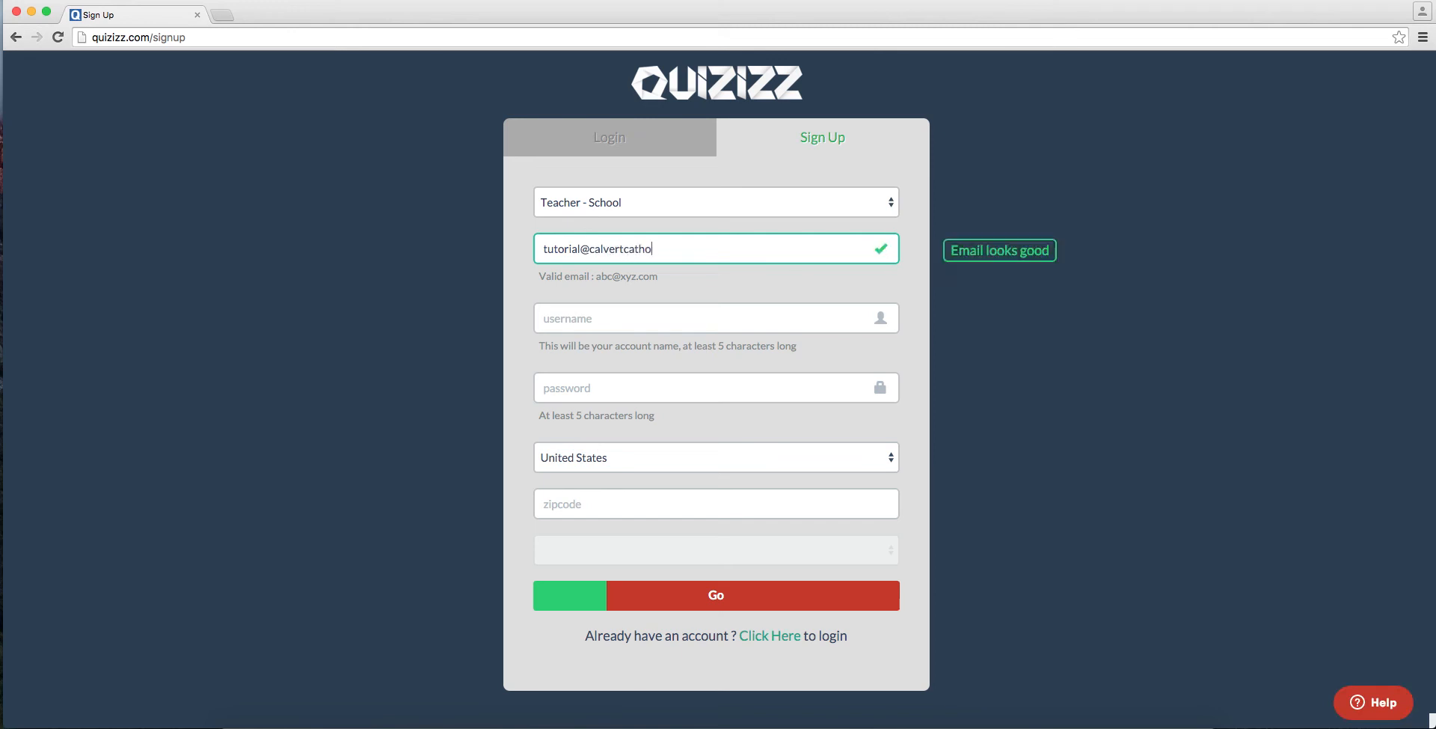
Step: Enter "tutorial" as the username and fill in the account password
key("Tab")
type("tutorial")
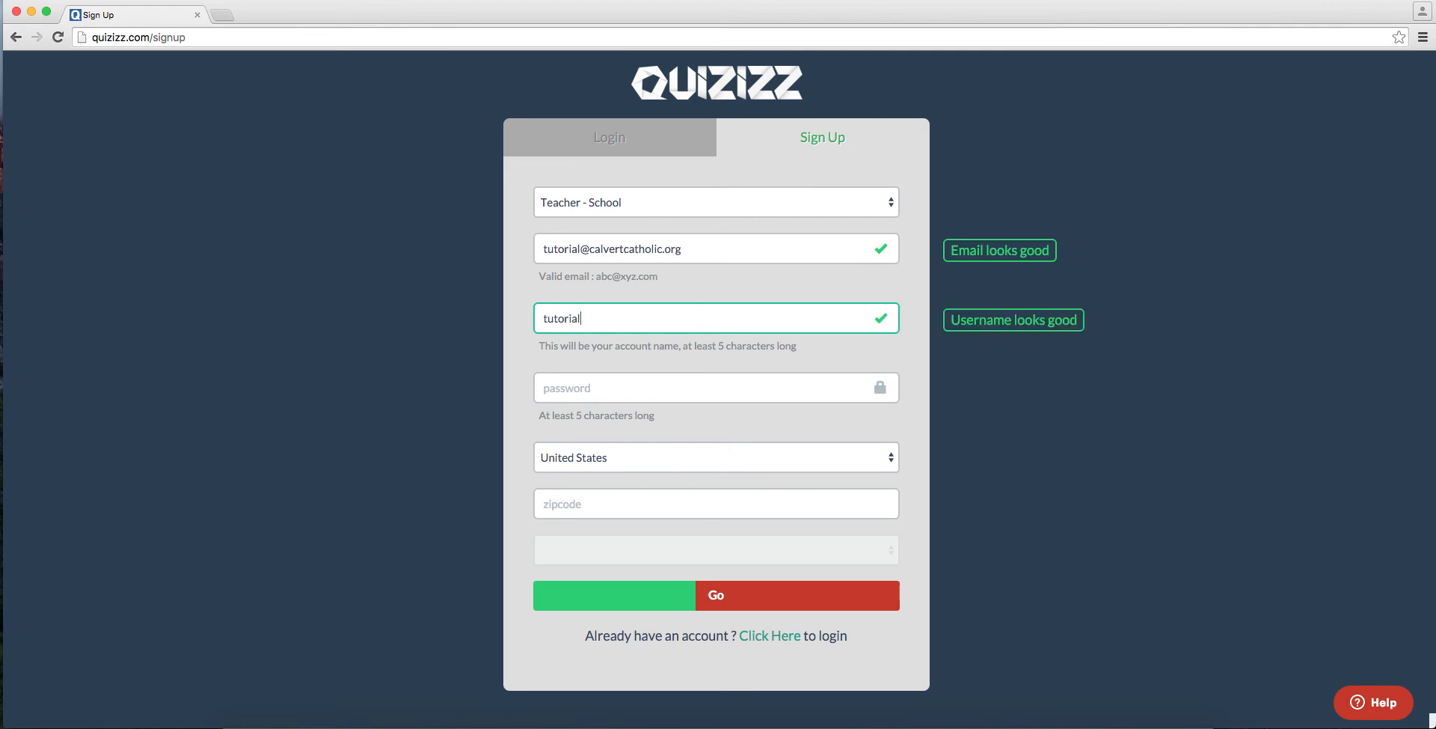
key("Tab")
type("••••••")
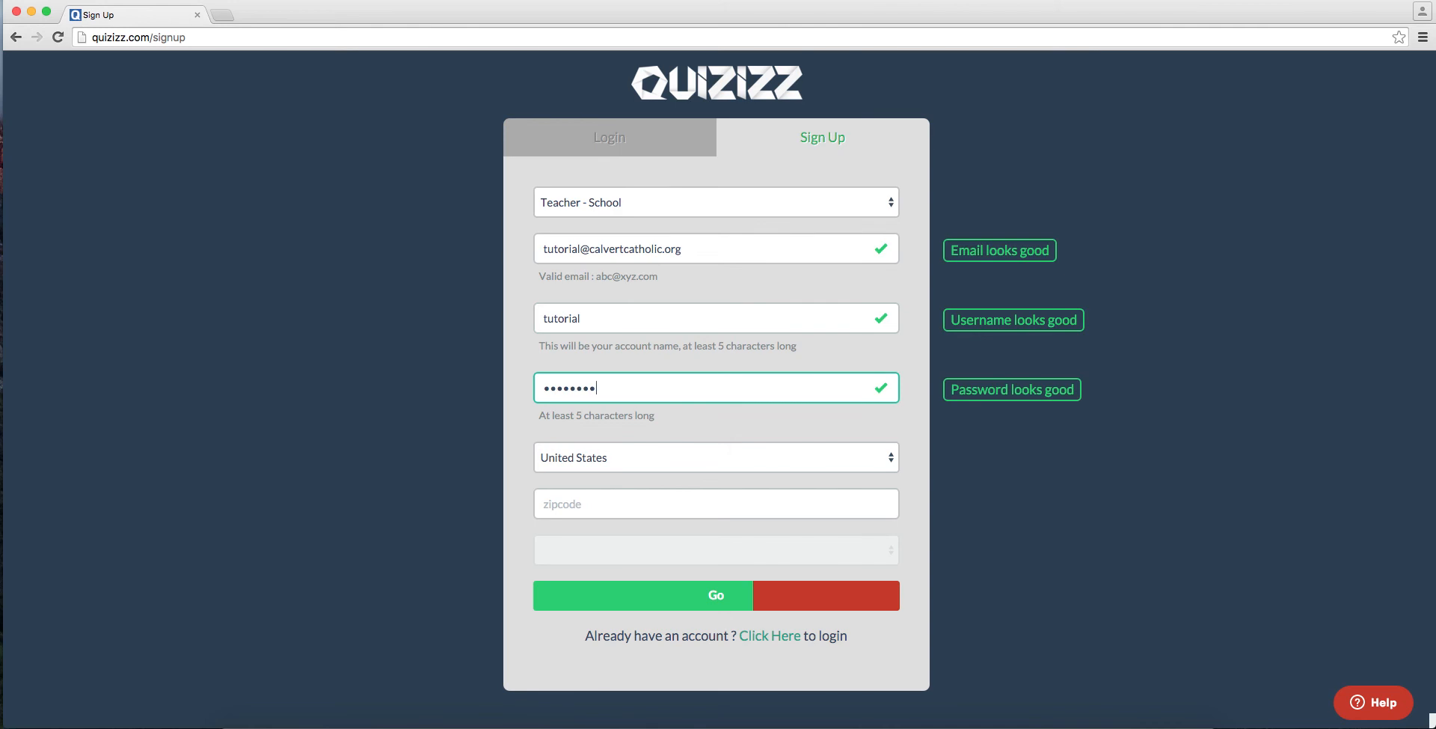
key("Tab")
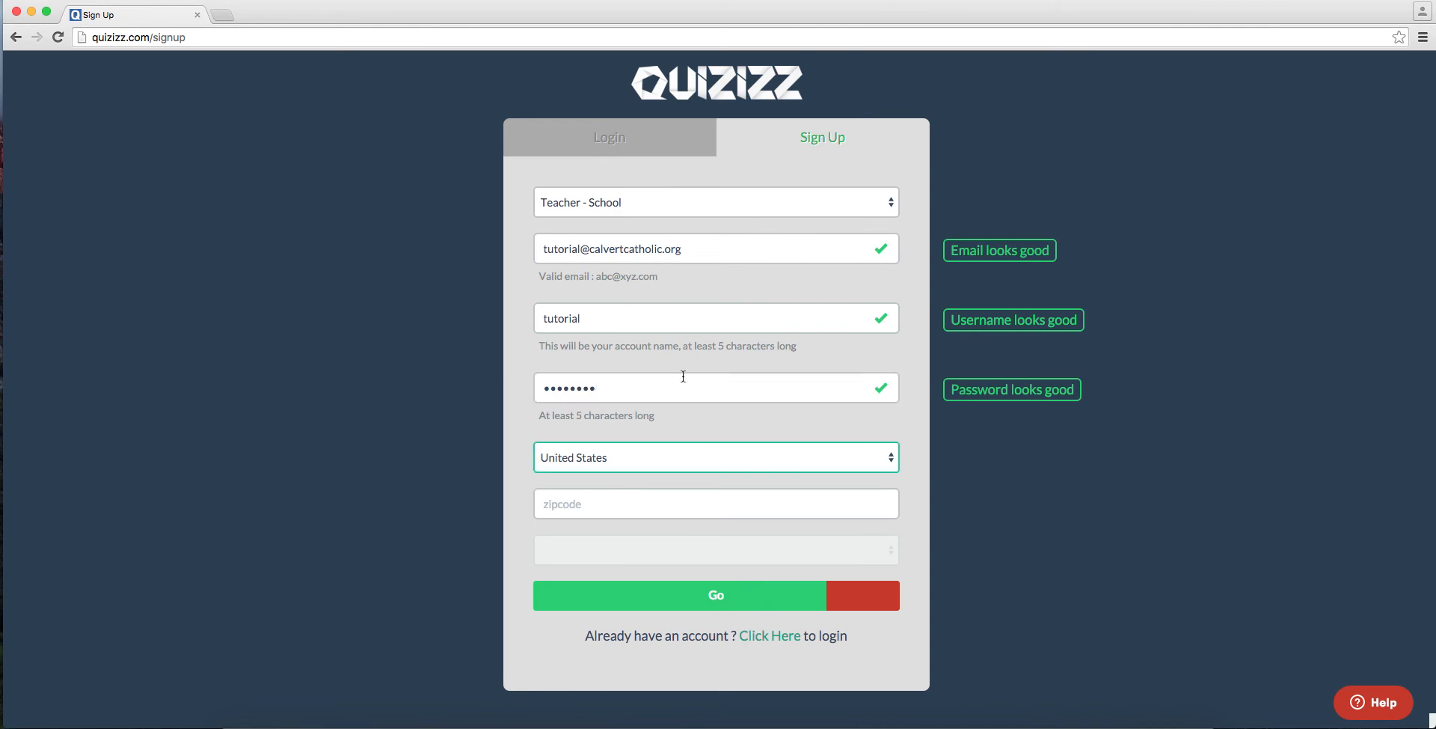
Step: Enter the school's zip code, select Calvert Catholic School and submit the registration, declining to save the password
left_click(665, 502)
type("4488")
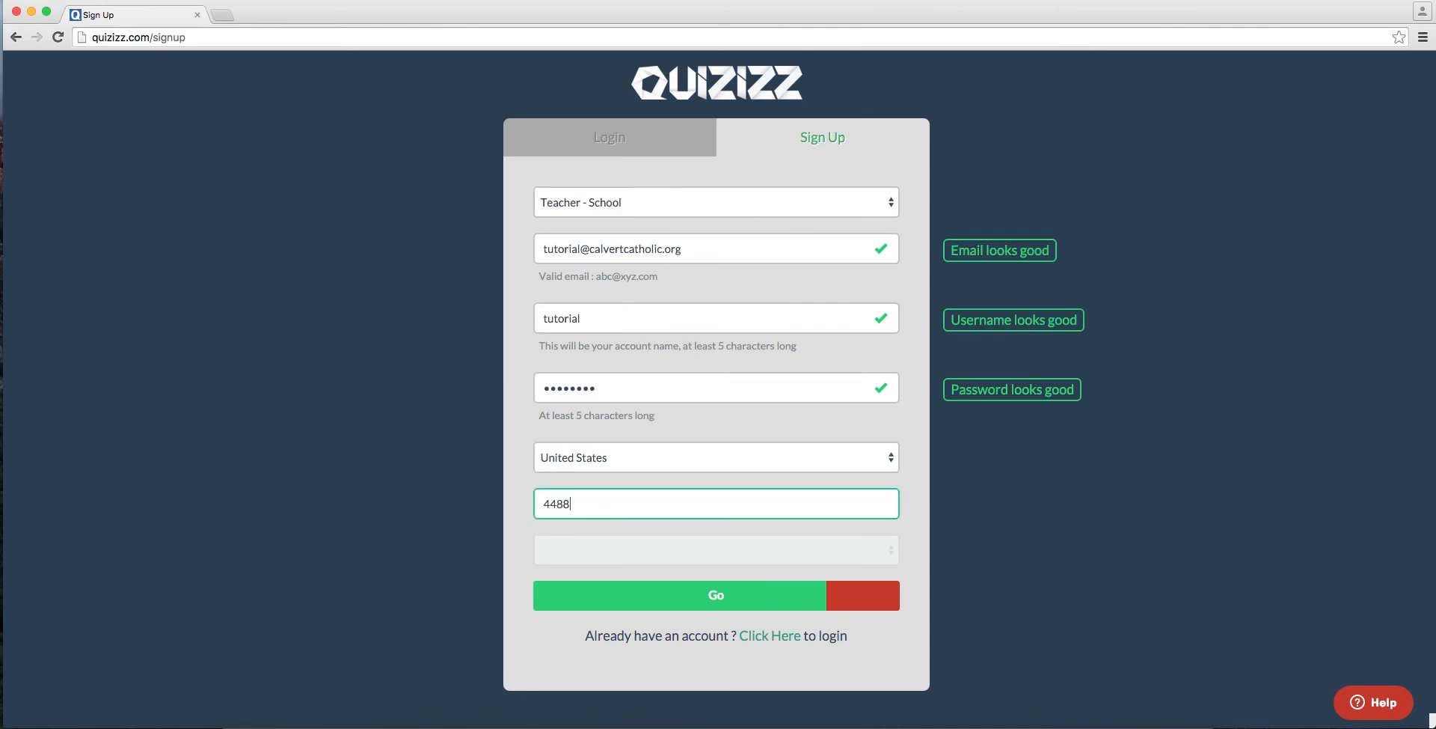
key("BackSpace")
type("83")
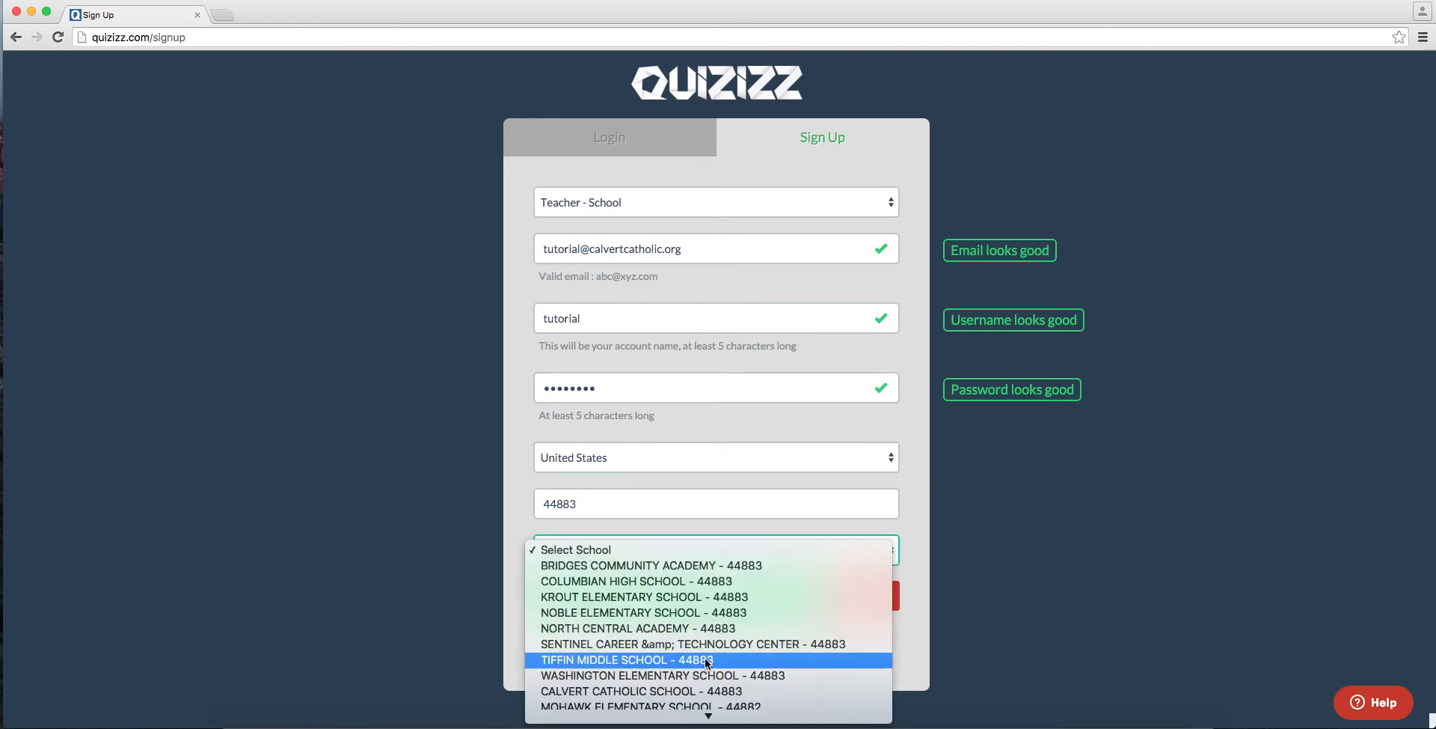
left_click(706, 691)
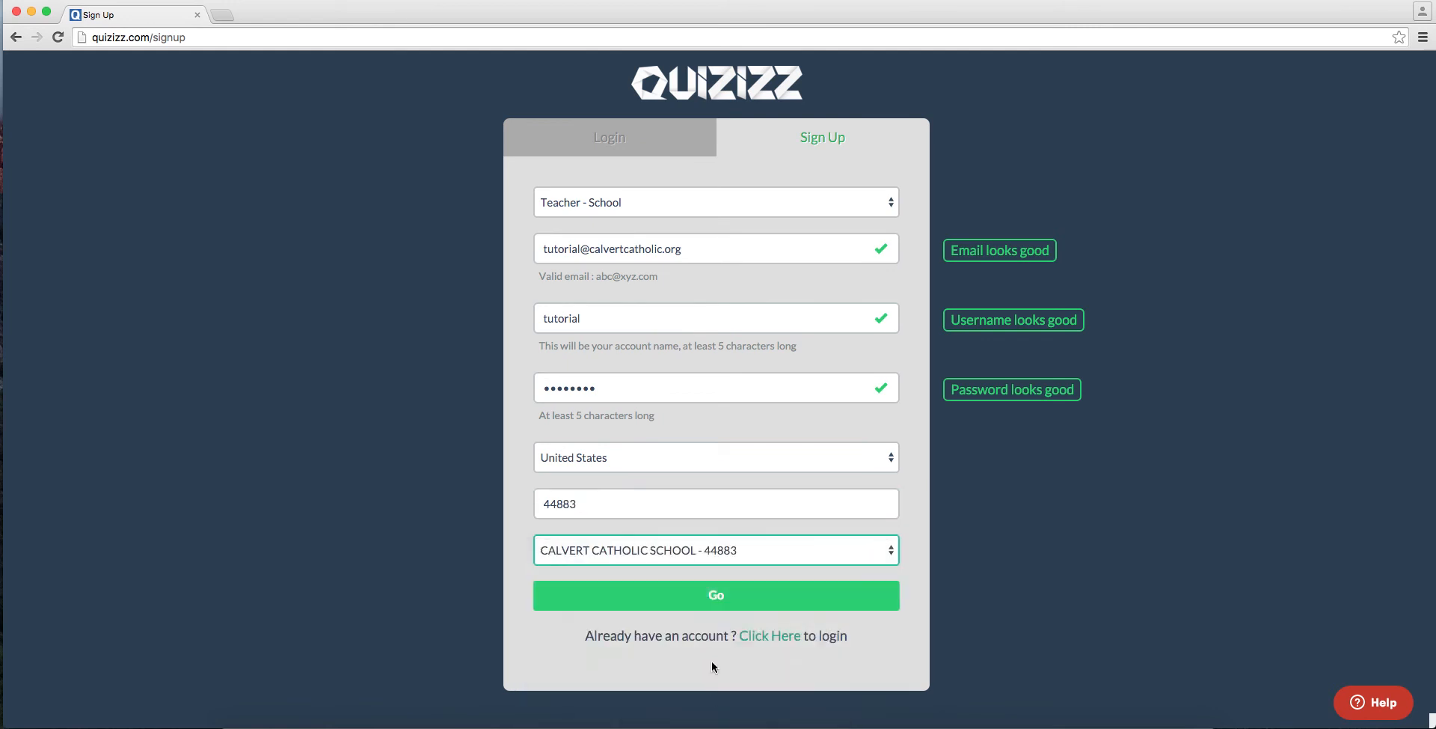
left_click(716, 602)
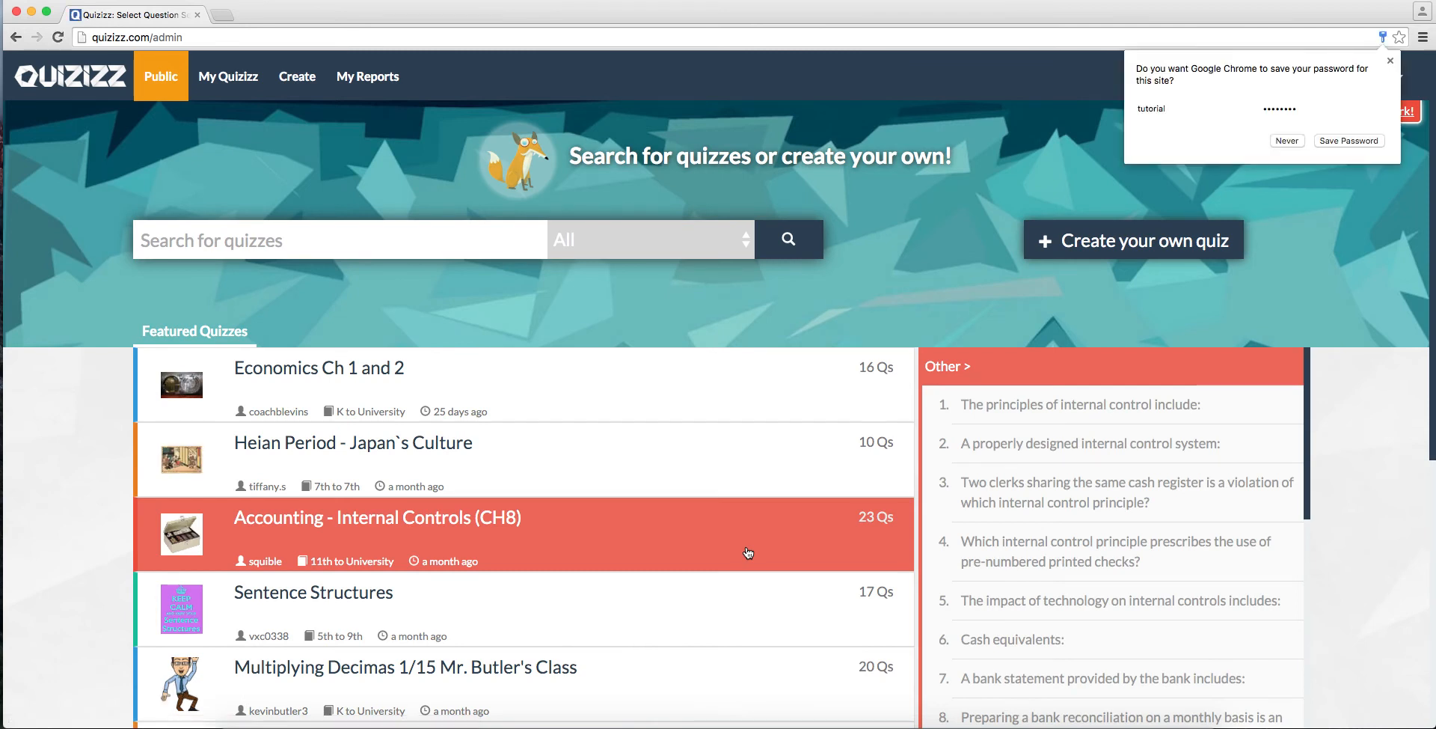
left_click(1287, 140)
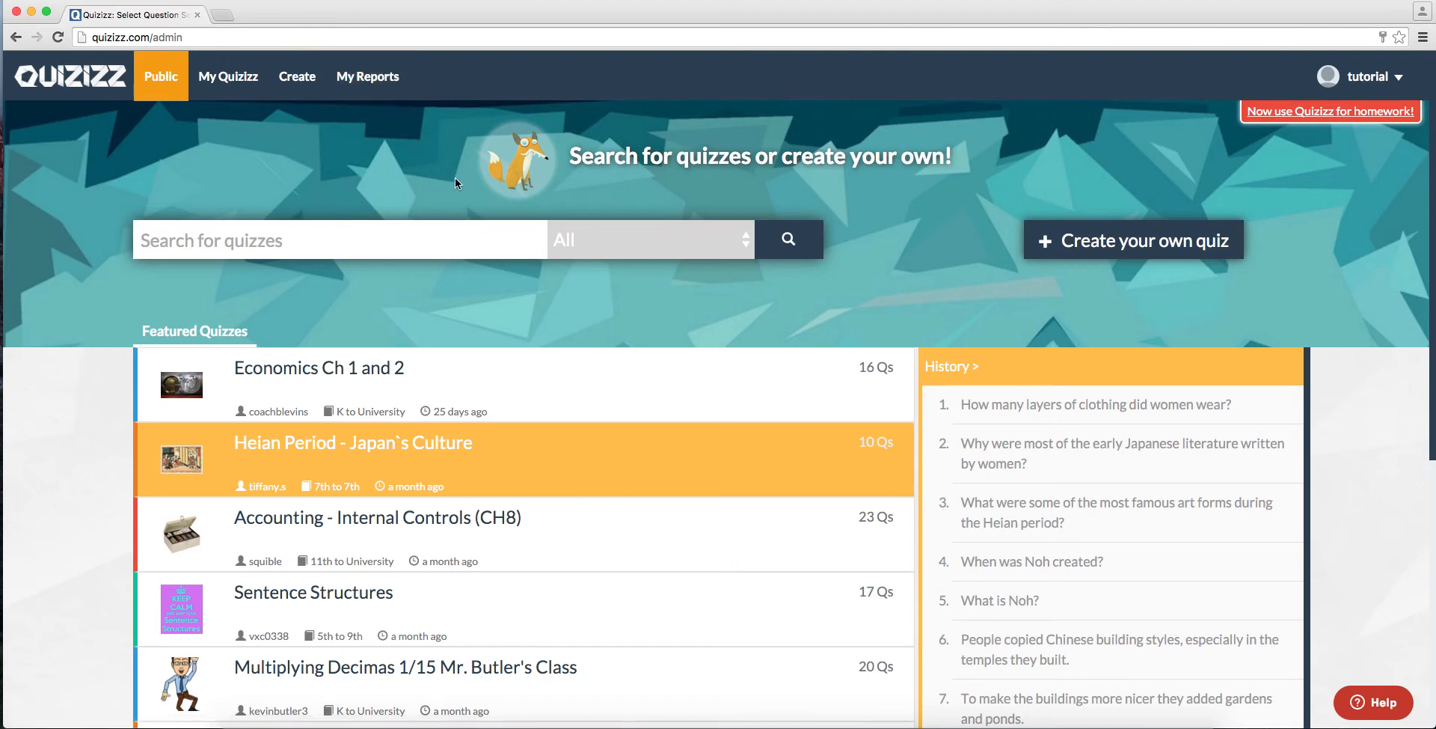
Step: Search the public quizzes for "World War II" and browse the matching quizzes
left_click(399, 249)
type("Wor")
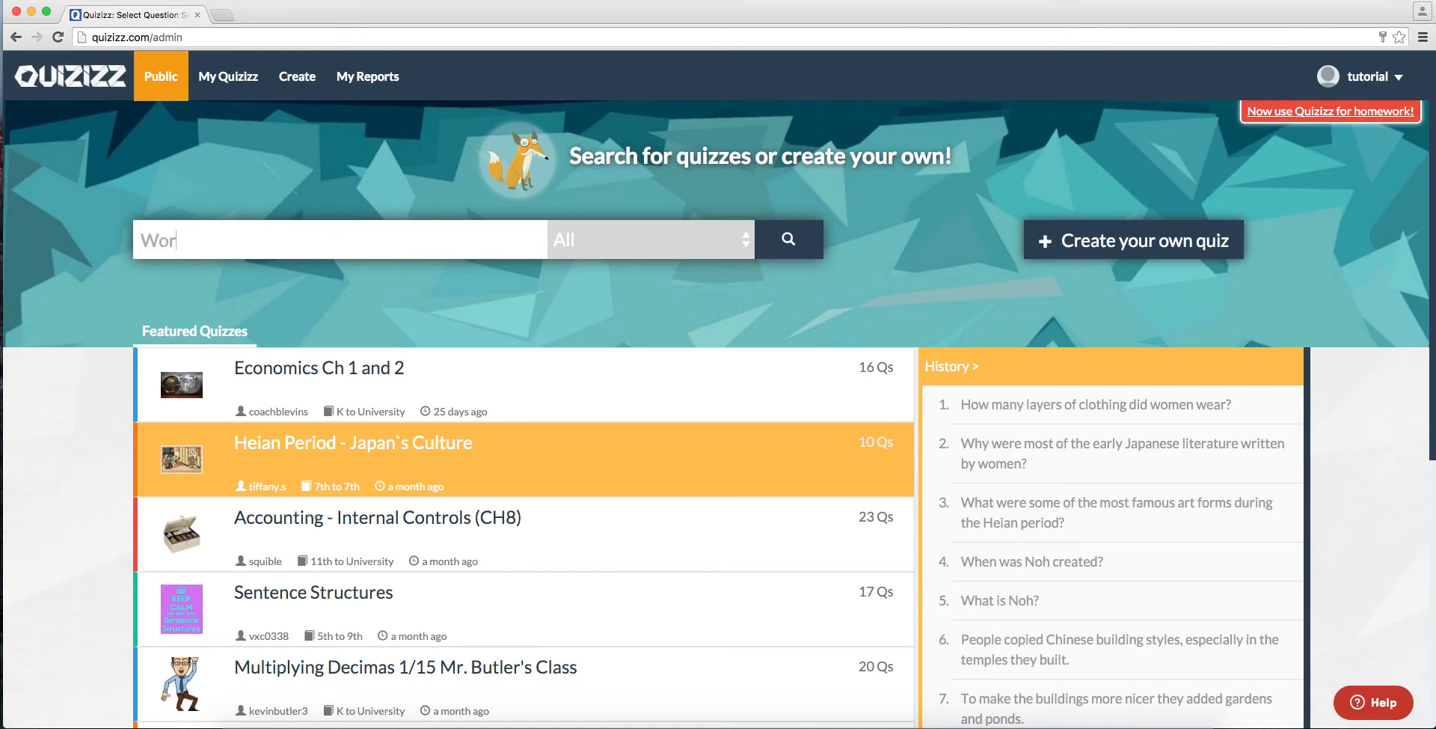
type("ld War II")
key("Return")
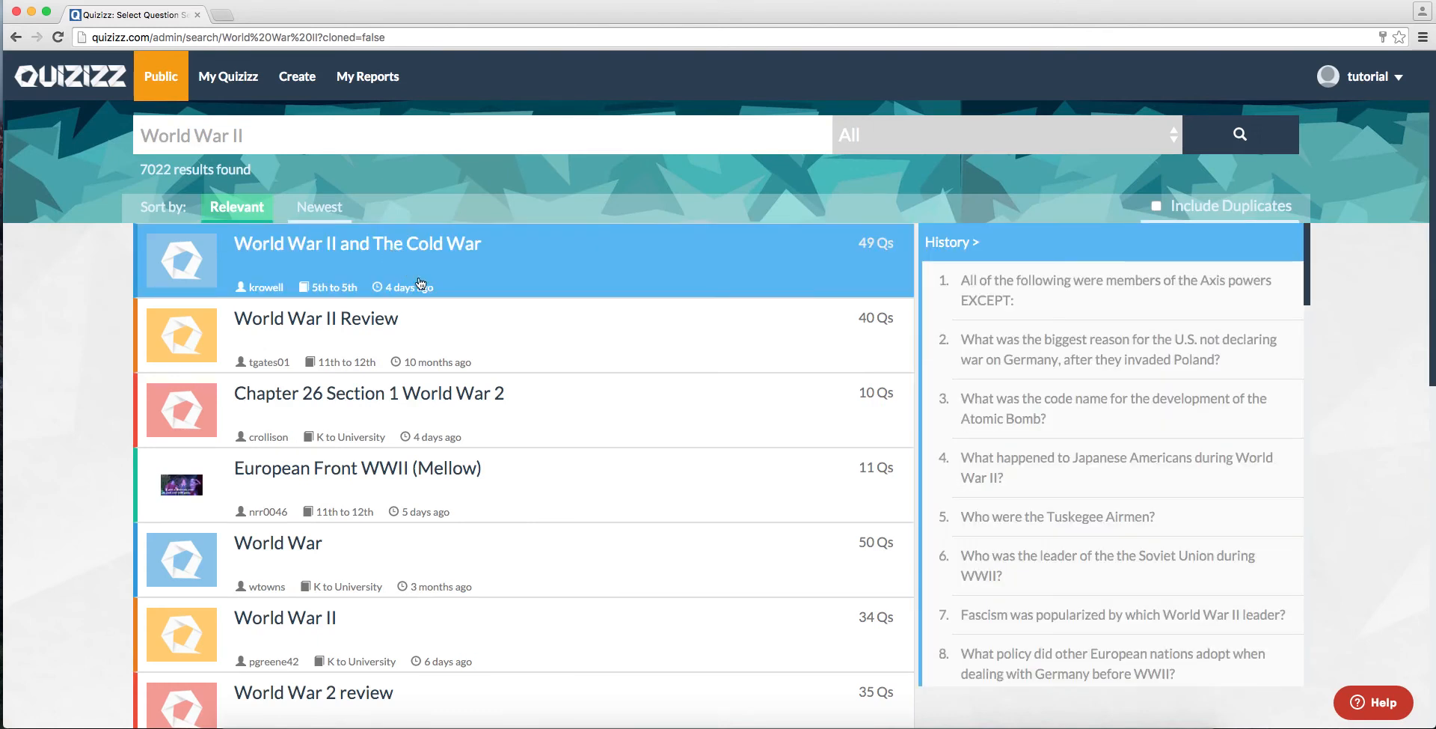
mouse_move(457, 361)
scroll(417, 383, "down", 3)
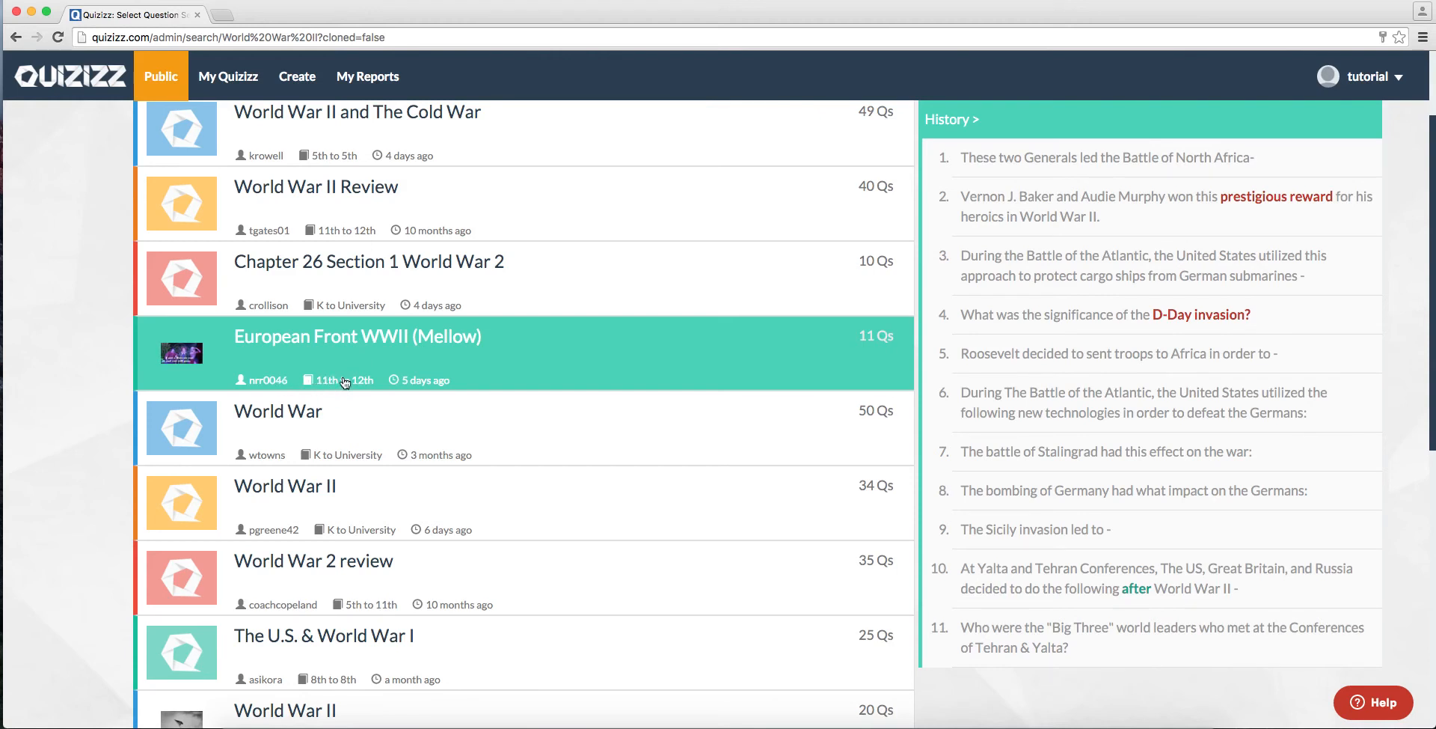
scroll(608, 349, "up", 3)
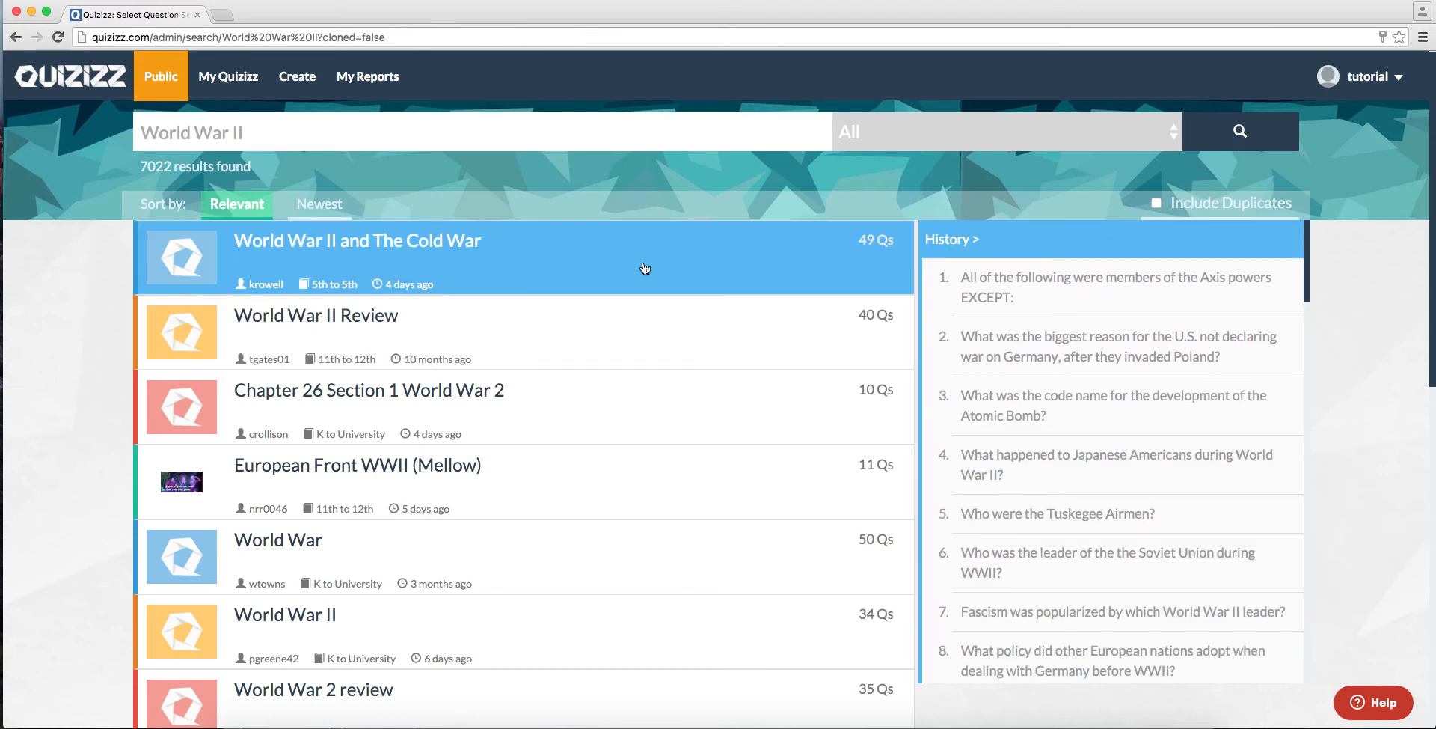
Step: Open the World War II and The Cold War quiz and examine its questions, time limits and play options
left_click(645, 268)
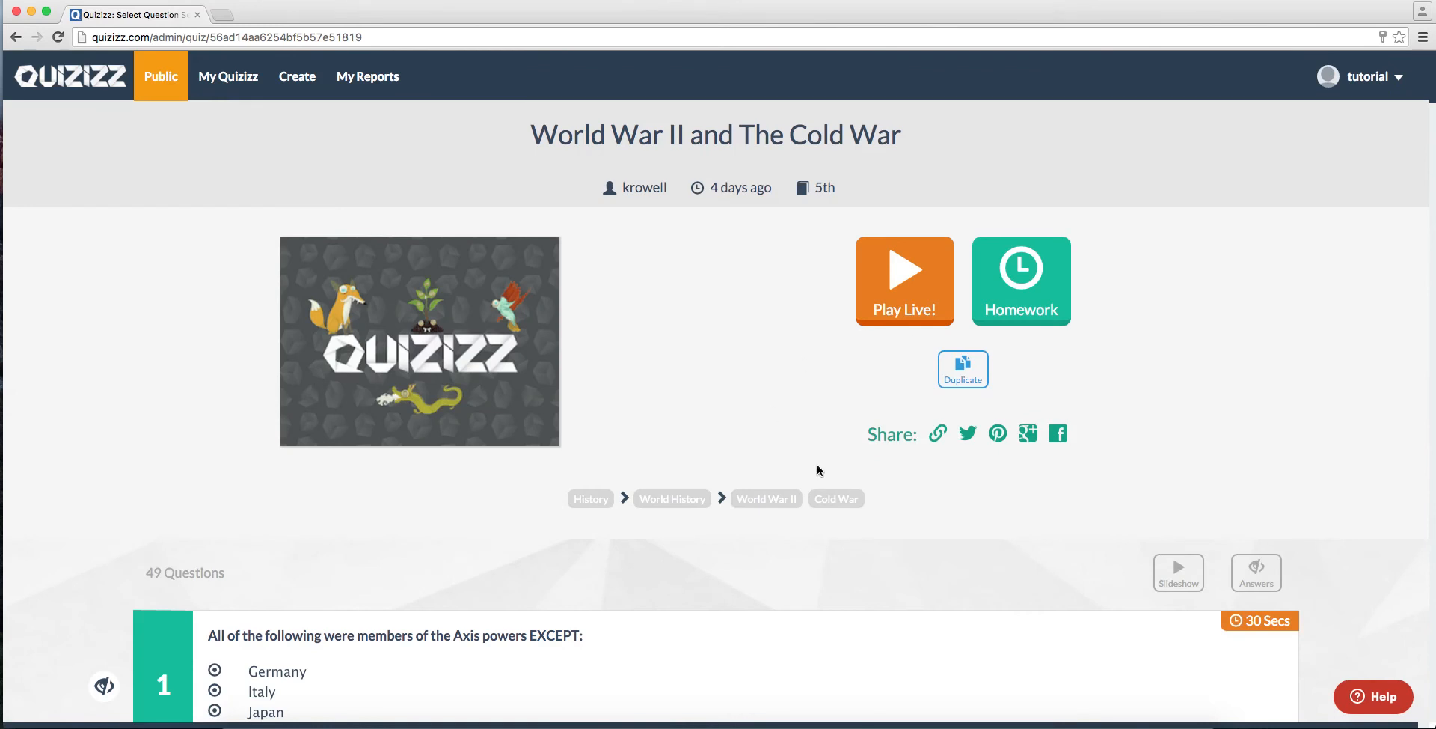
scroll(829, 457, "down", 1)
scroll(829, 457, "down", 4)
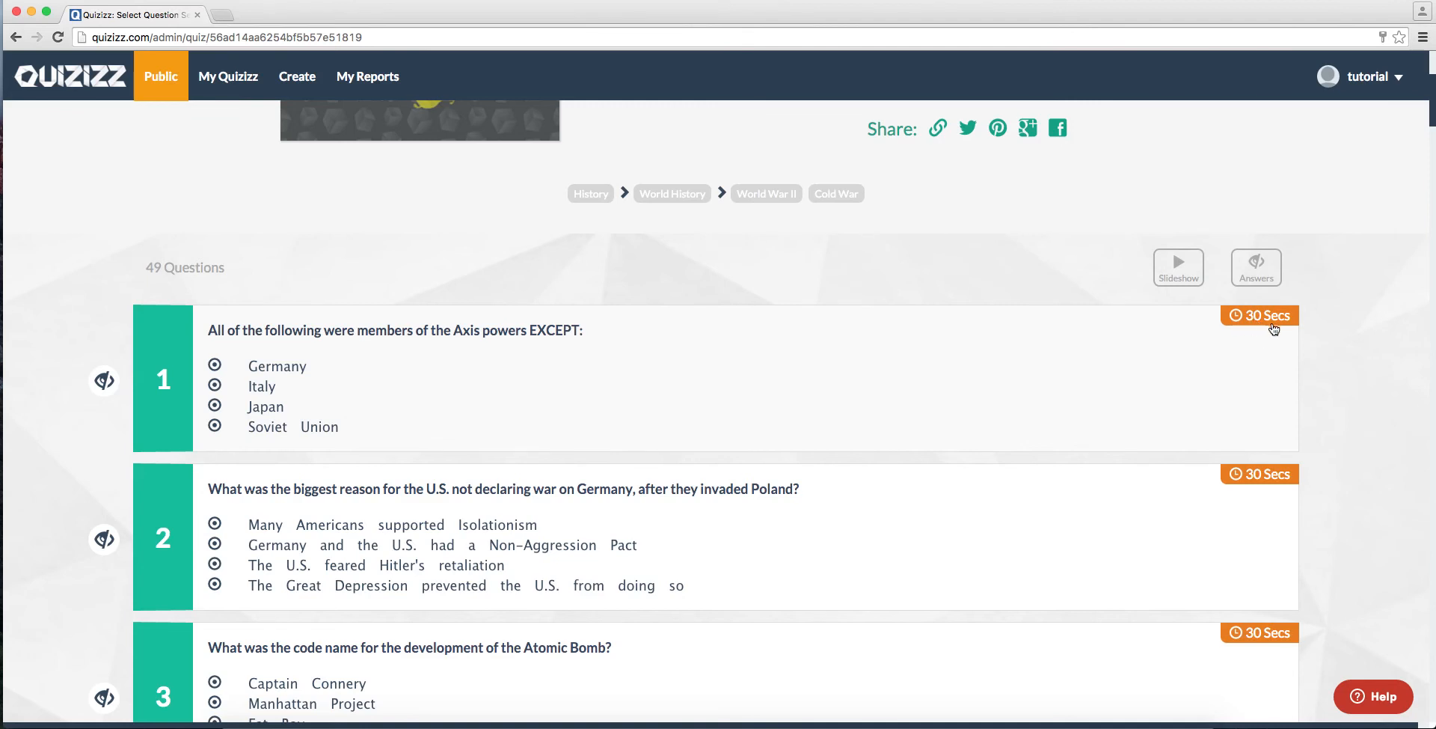
scroll(1158, 353, "up", 4)
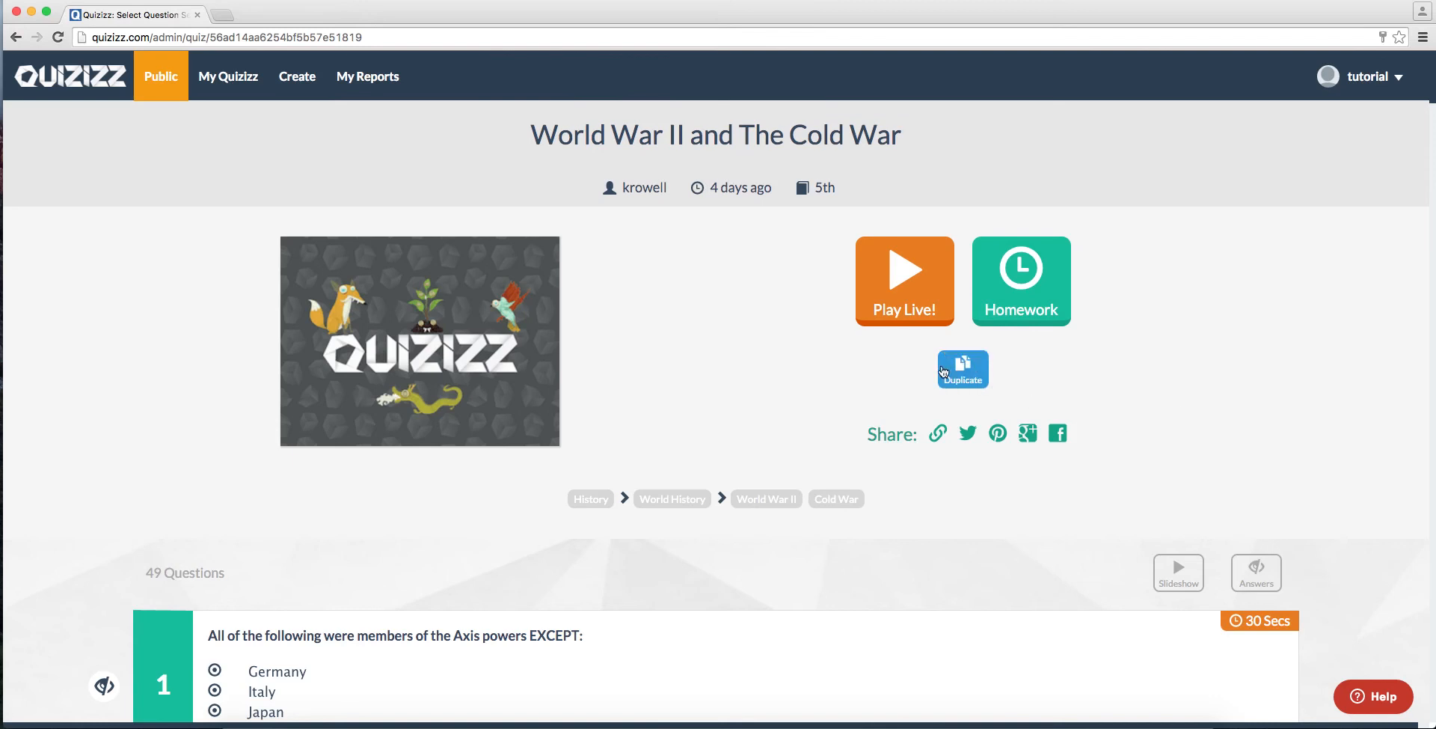
scroll(1274, 423, "down", 7)
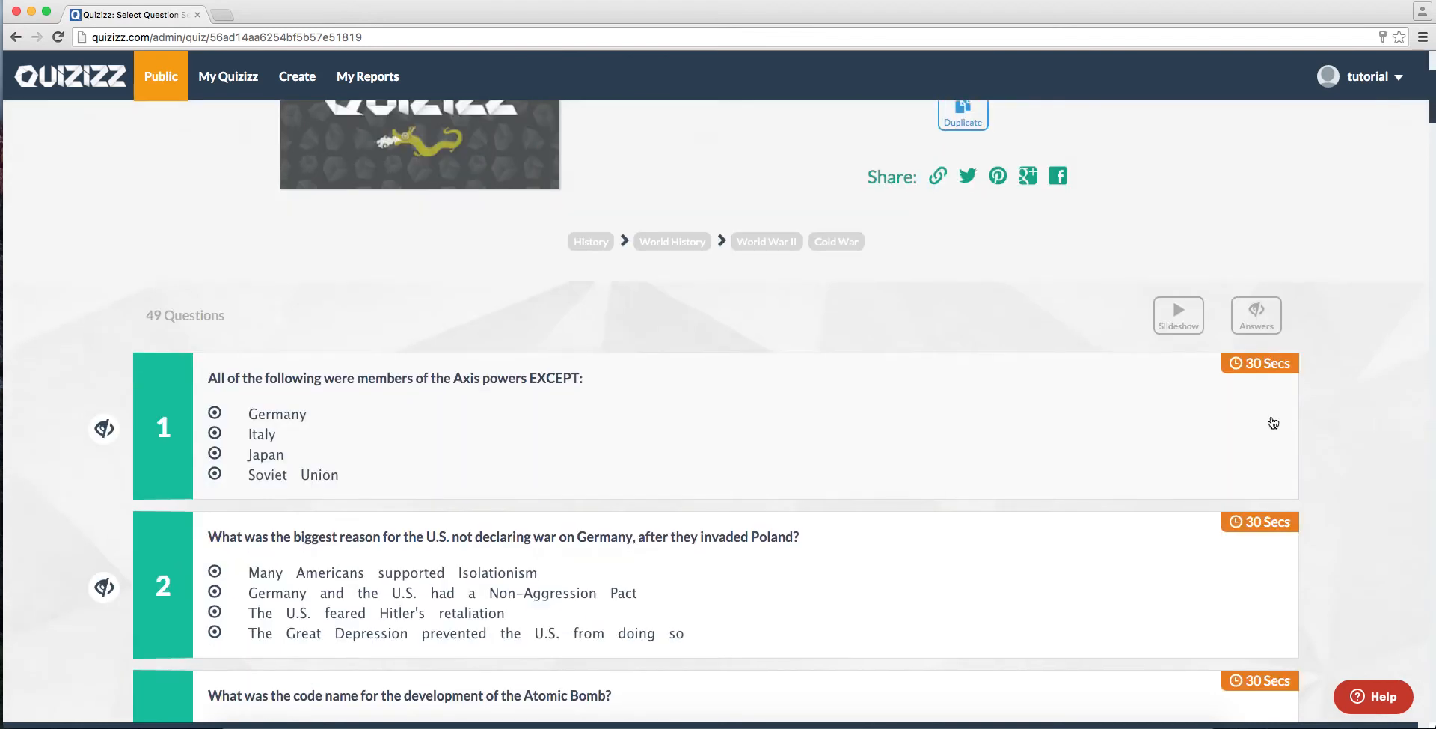
scroll(913, 372, "down", 2)
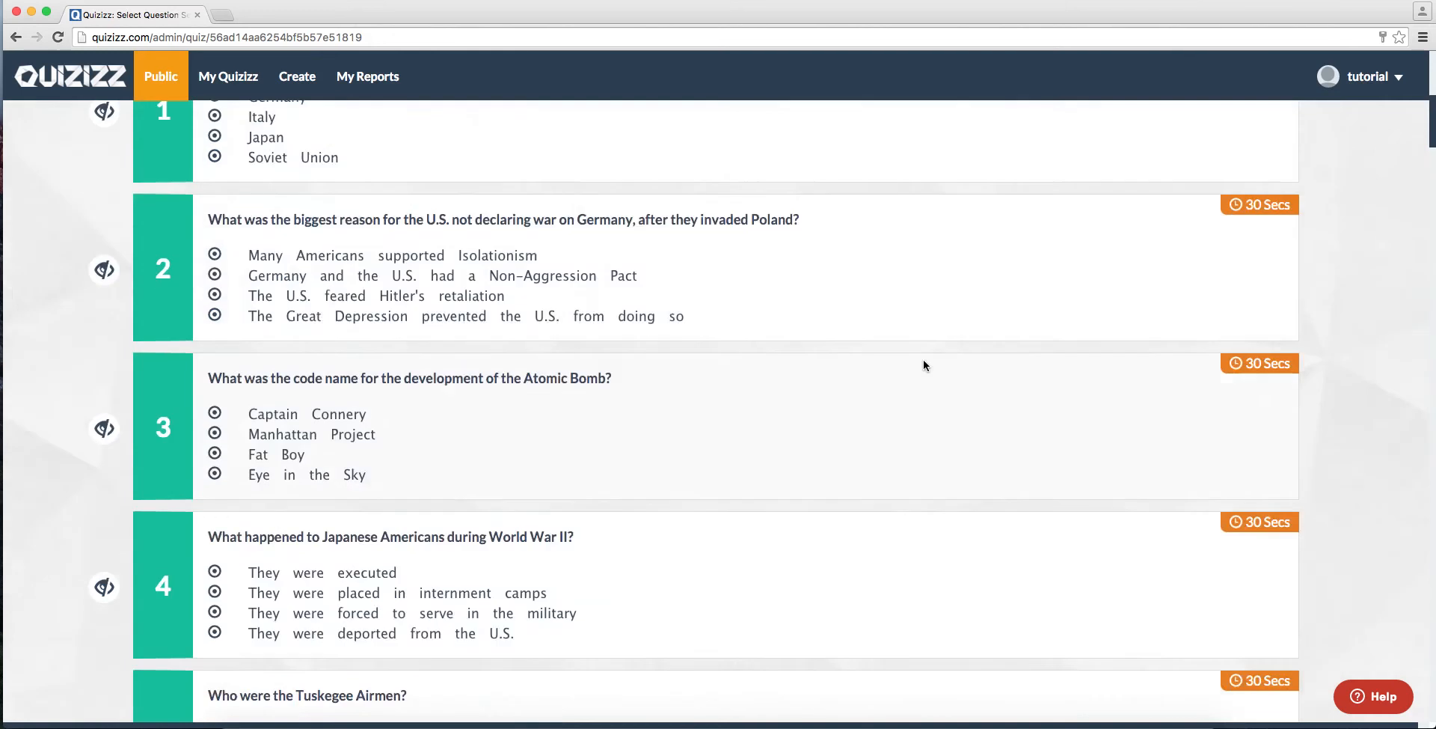
scroll(923, 359, "up", 10)
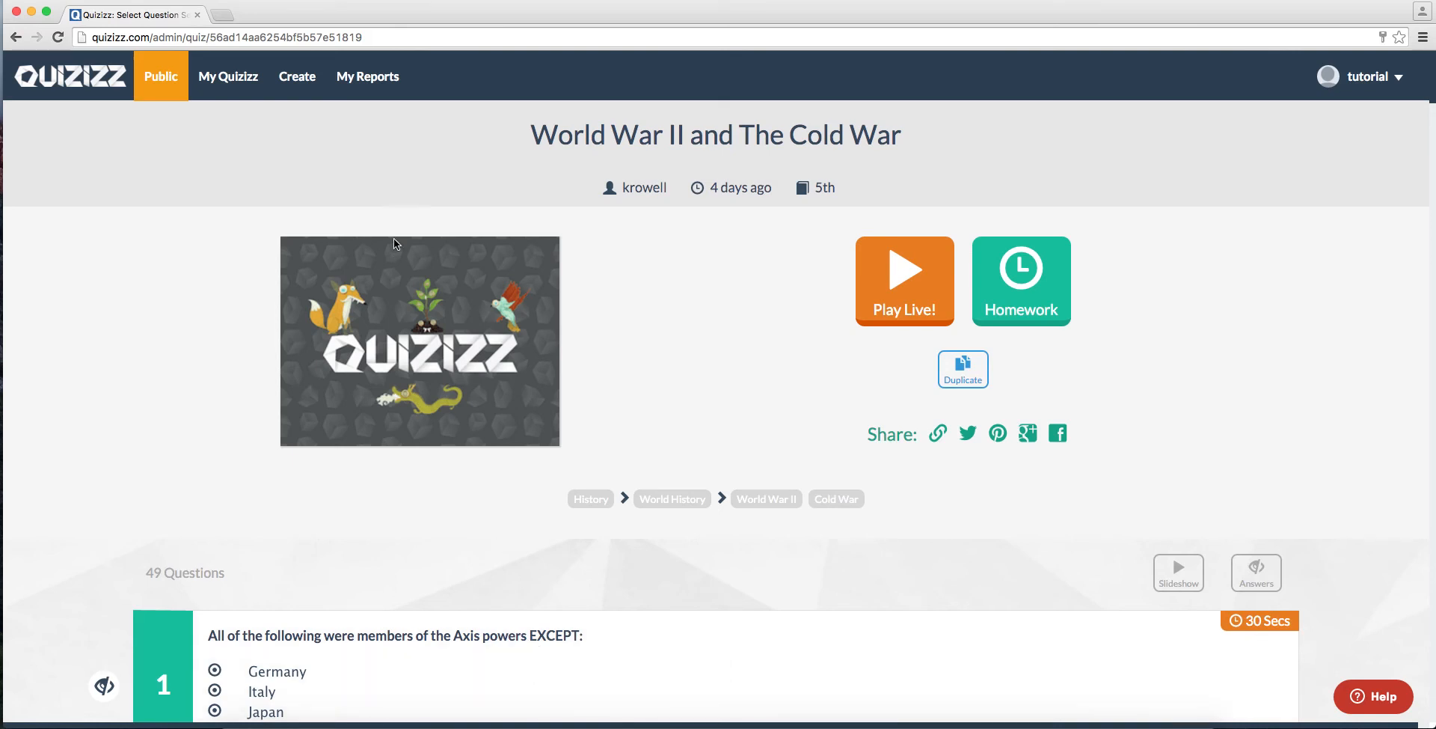
Step: Create a new quiz named "World War II Quiz" and check the cover image file chooser without choosing a file
left_click(297, 79)
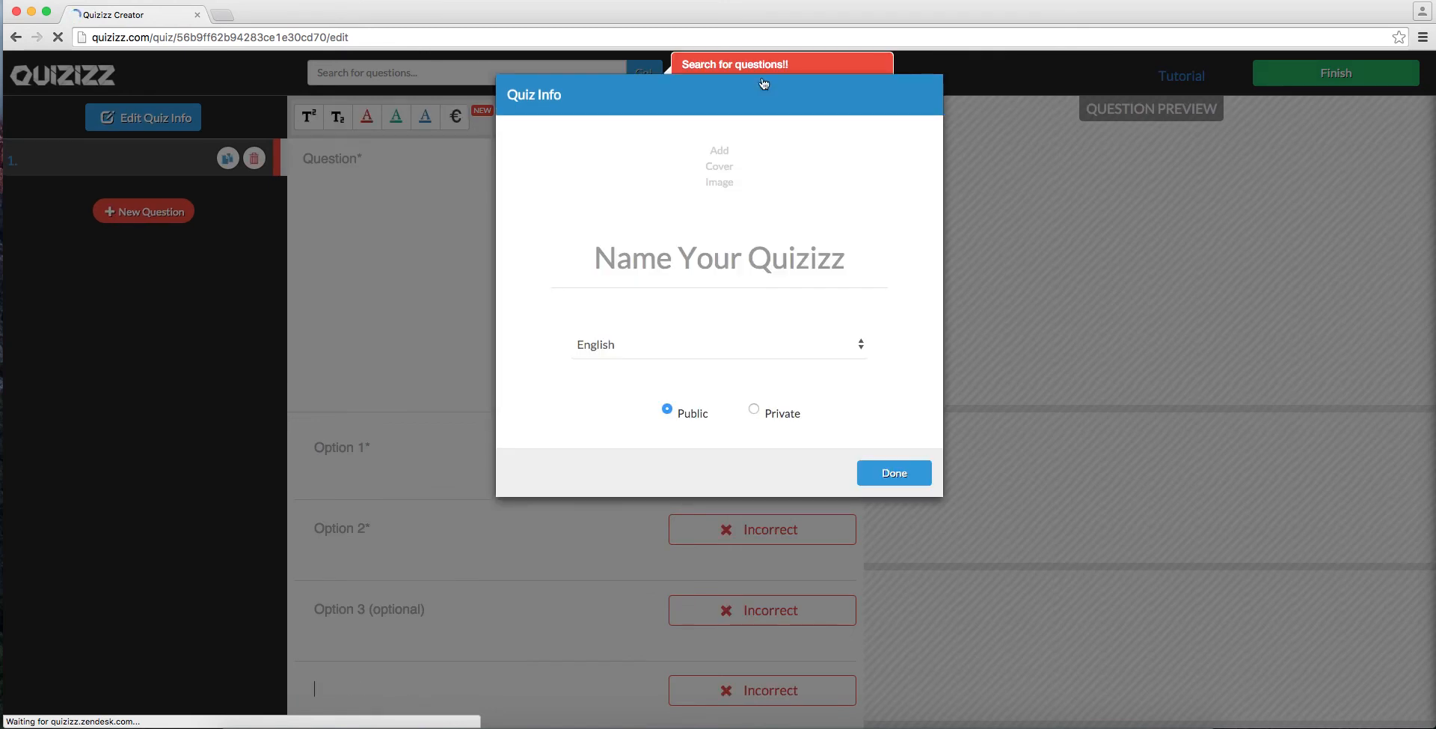
left_click(751, 255)
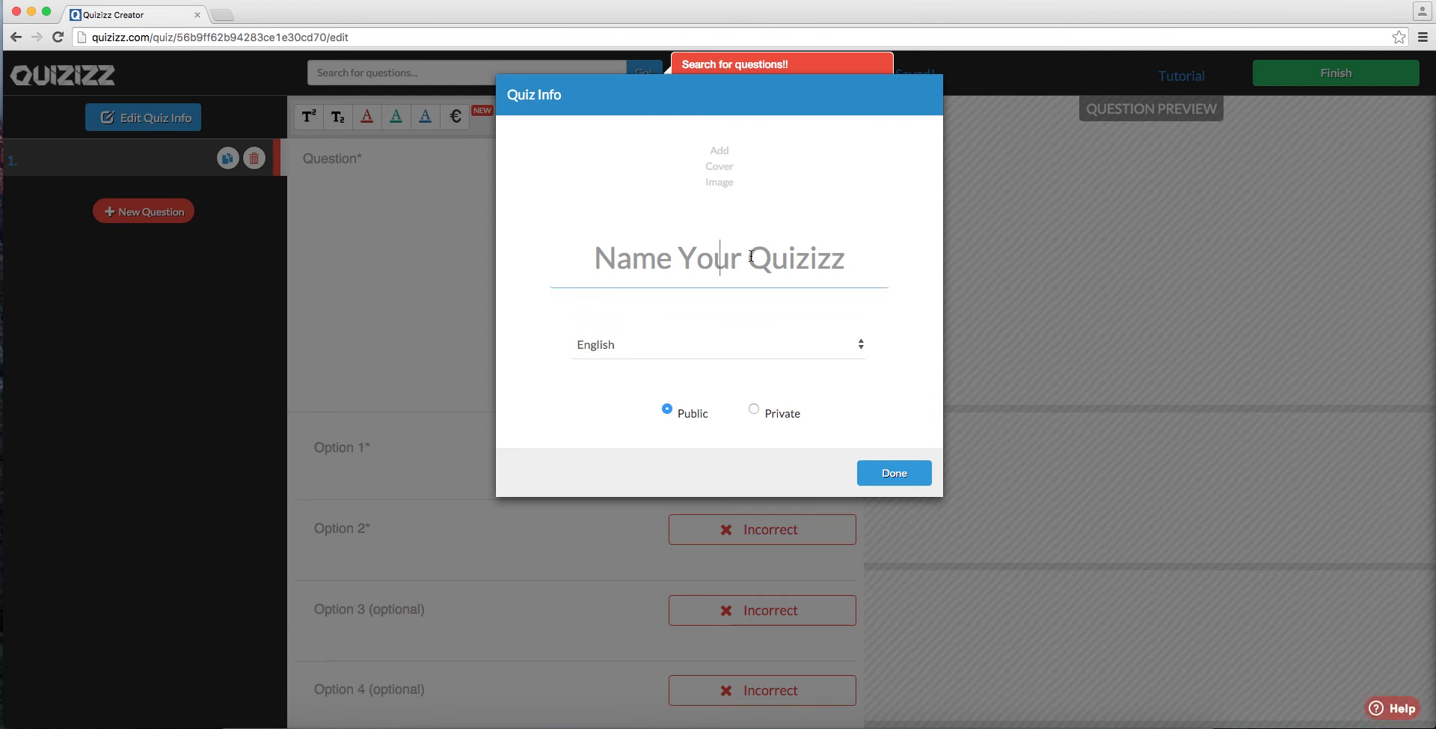
type("World War II Quiz")
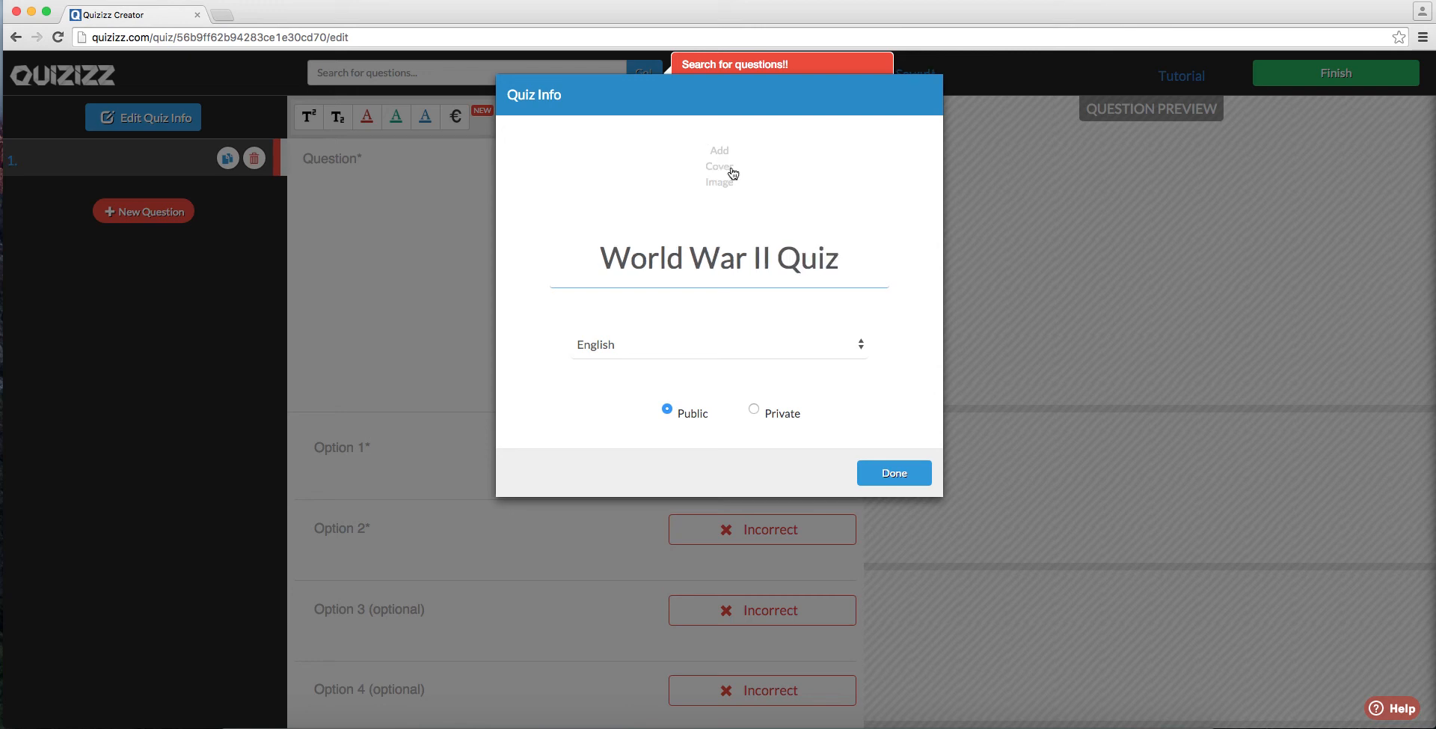
left_click(705, 155)
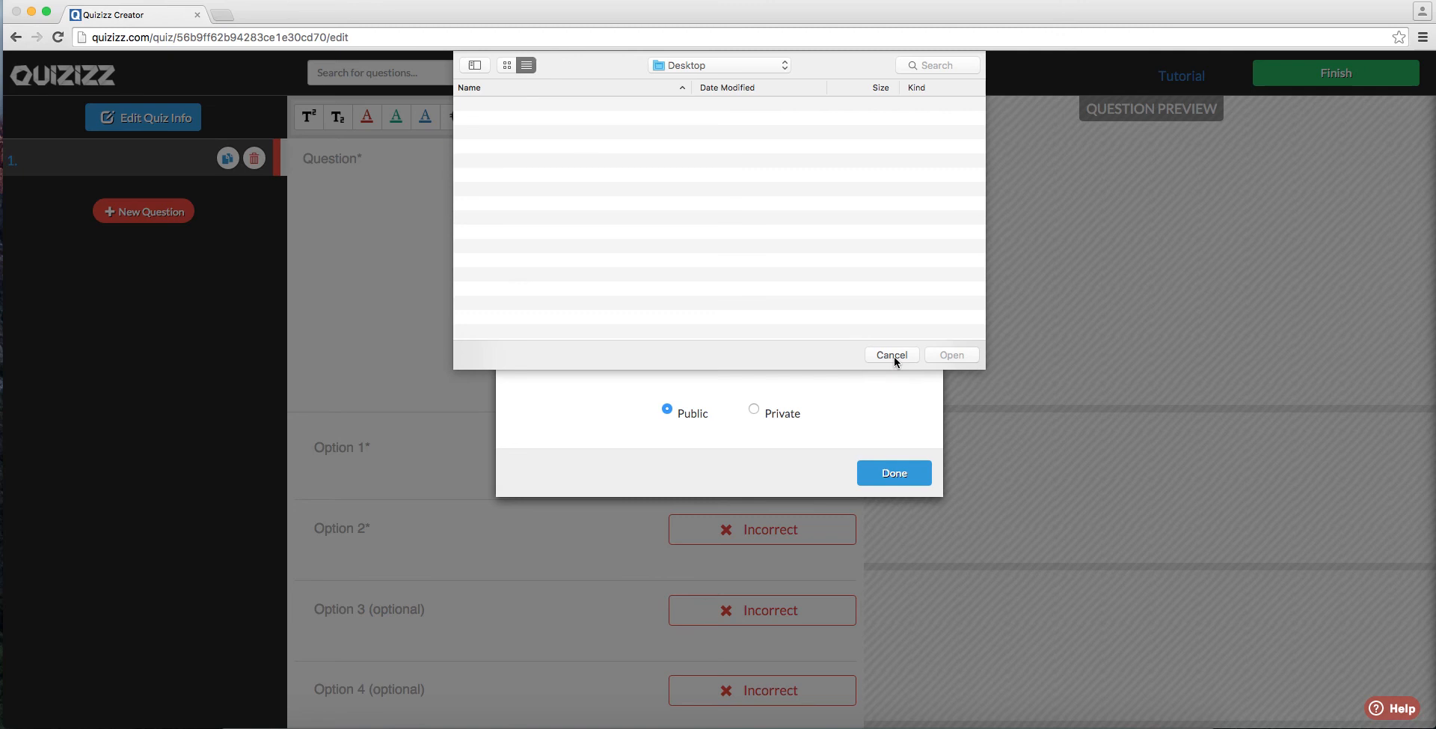
left_click(895, 356)
Step: Open the website photosforclass.com in a new browser tab
left_click(222, 19)
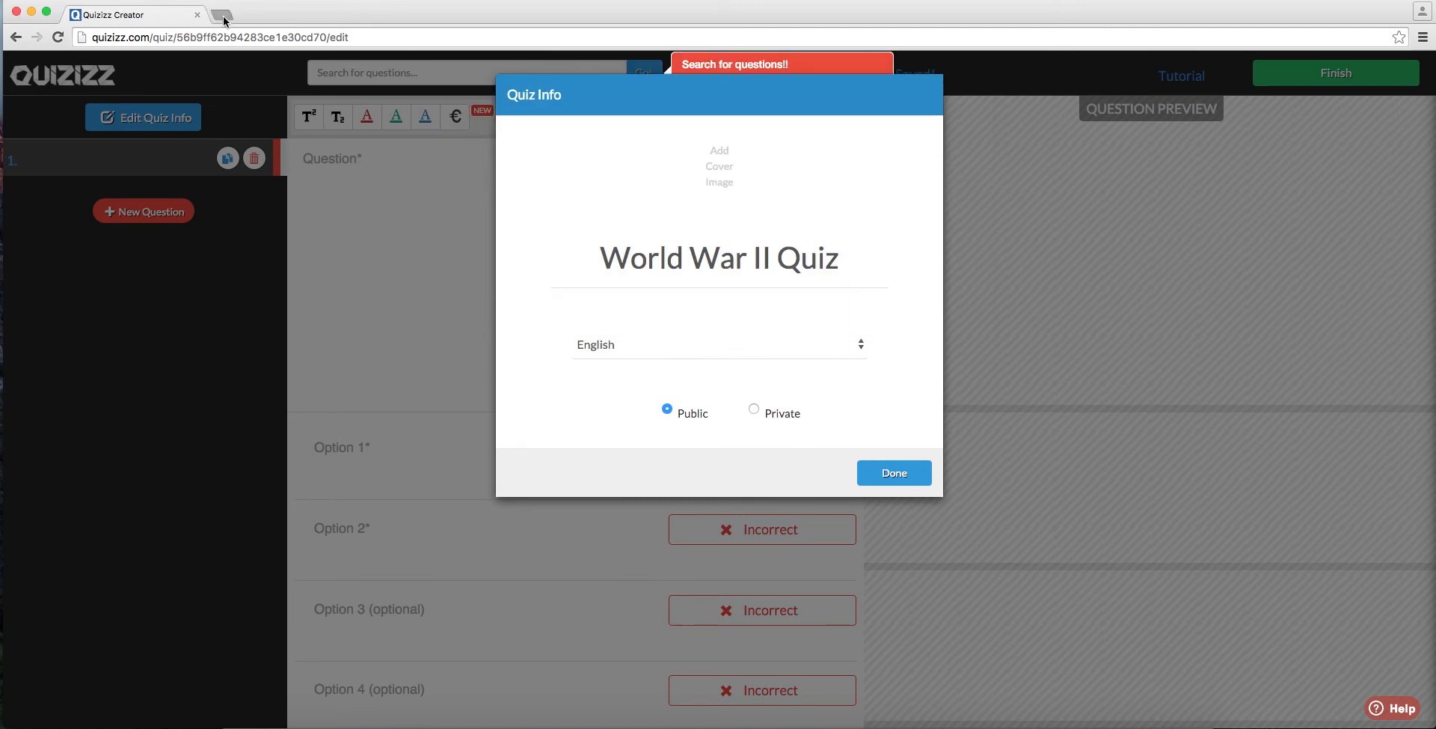
type("pho")
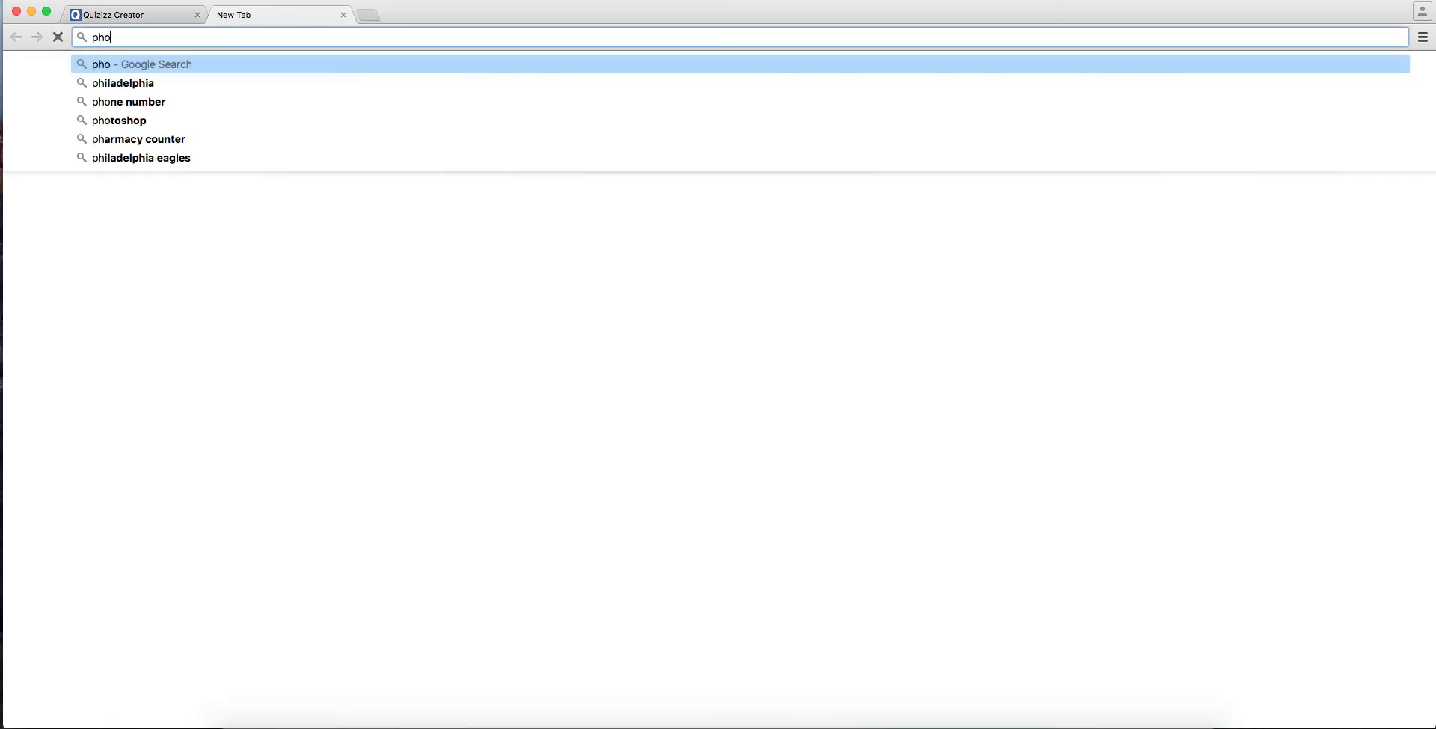
type("tosforlc")
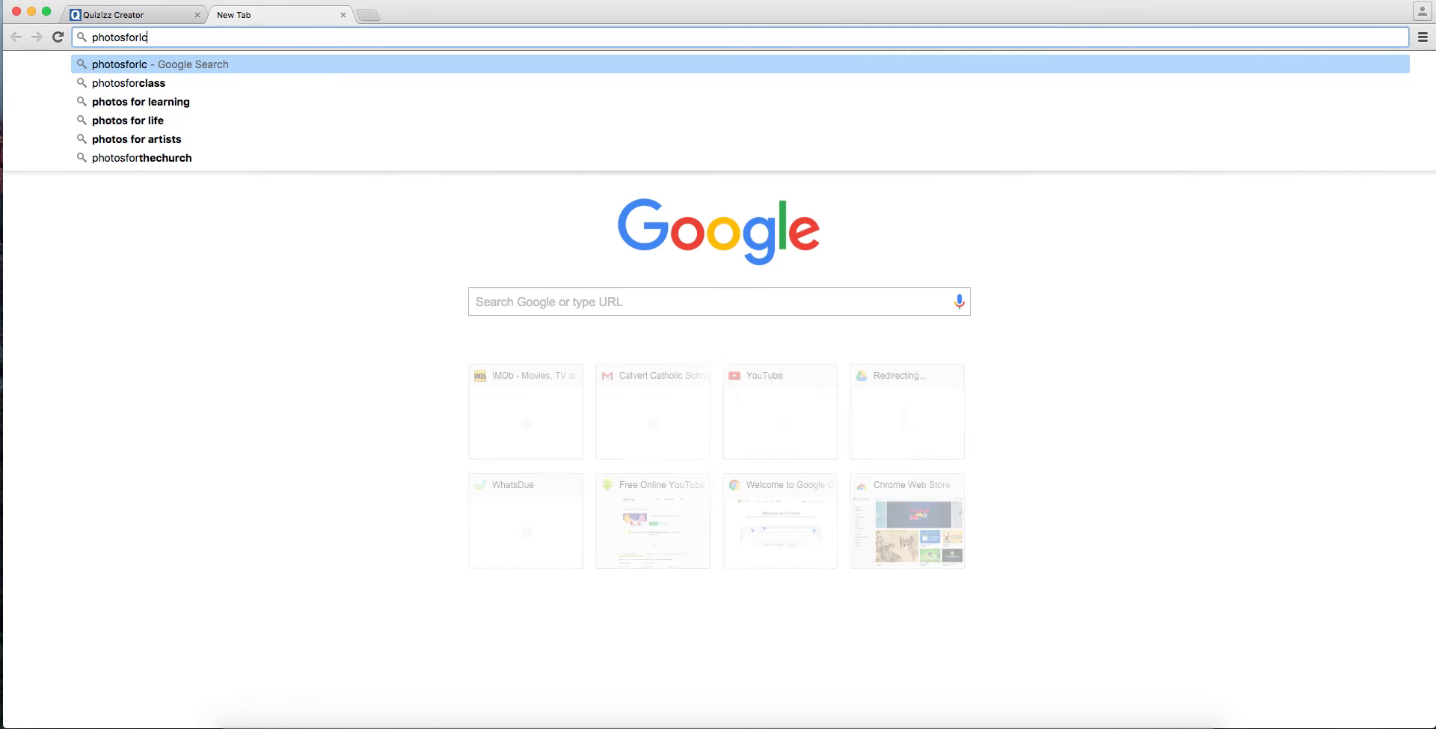
type("ass.com")
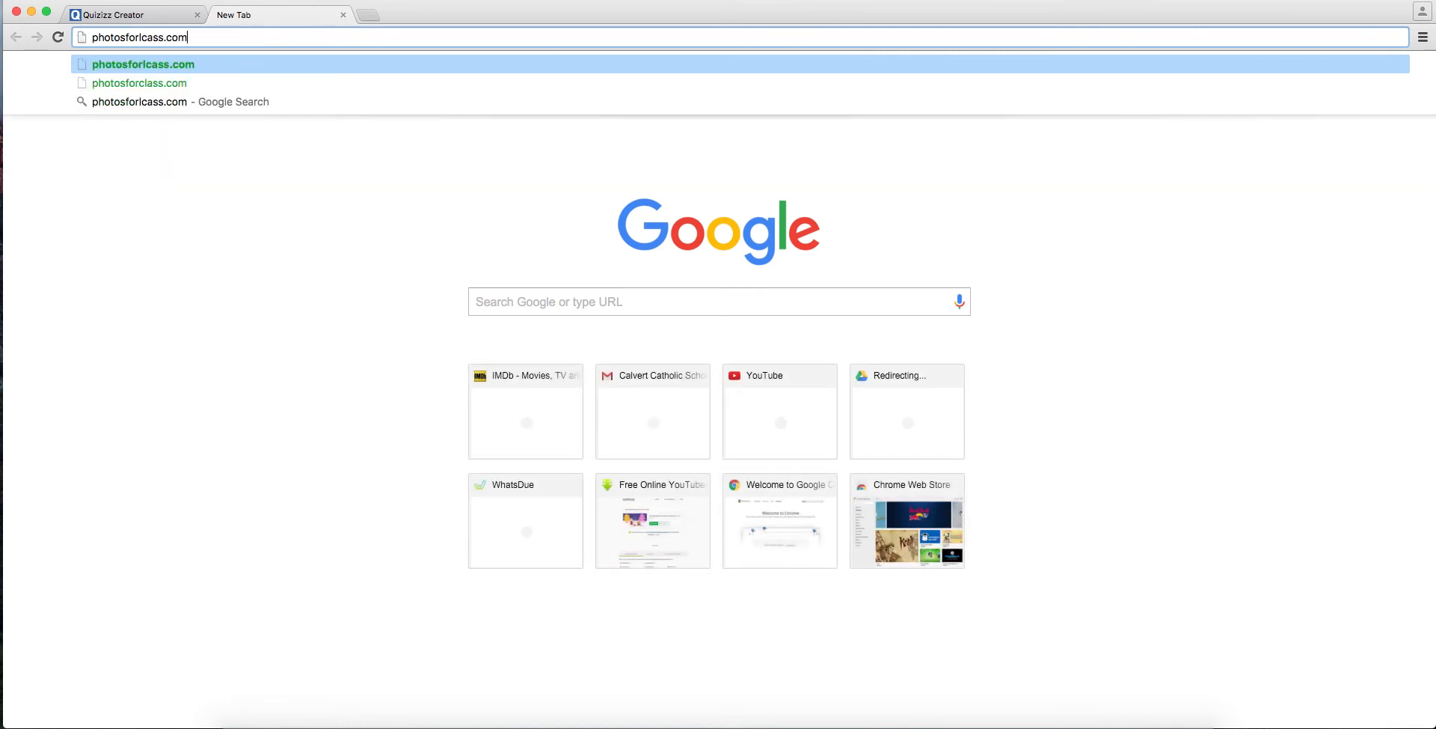
key("Return")
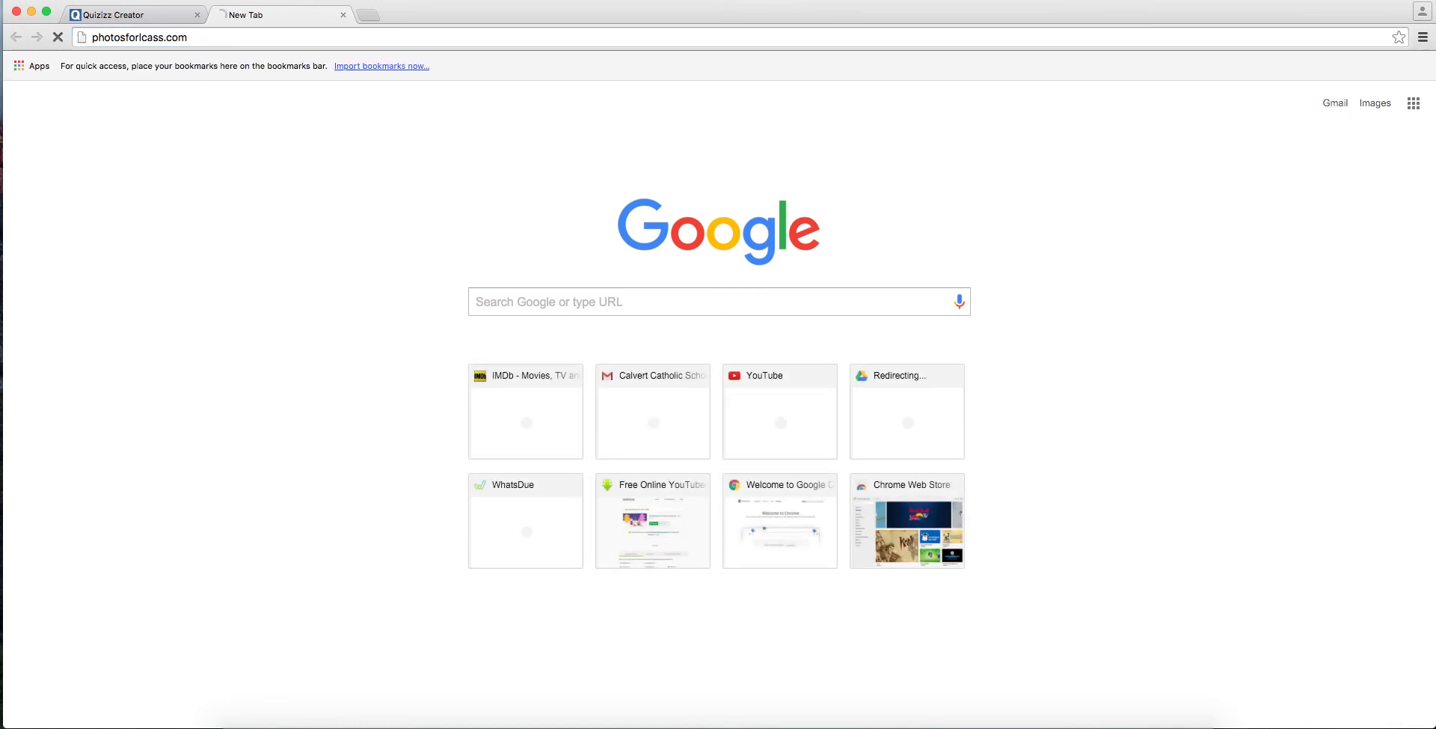
left_click(147, 38)
left_click(148, 38)
key("BackSpace")
key("BackSpace")
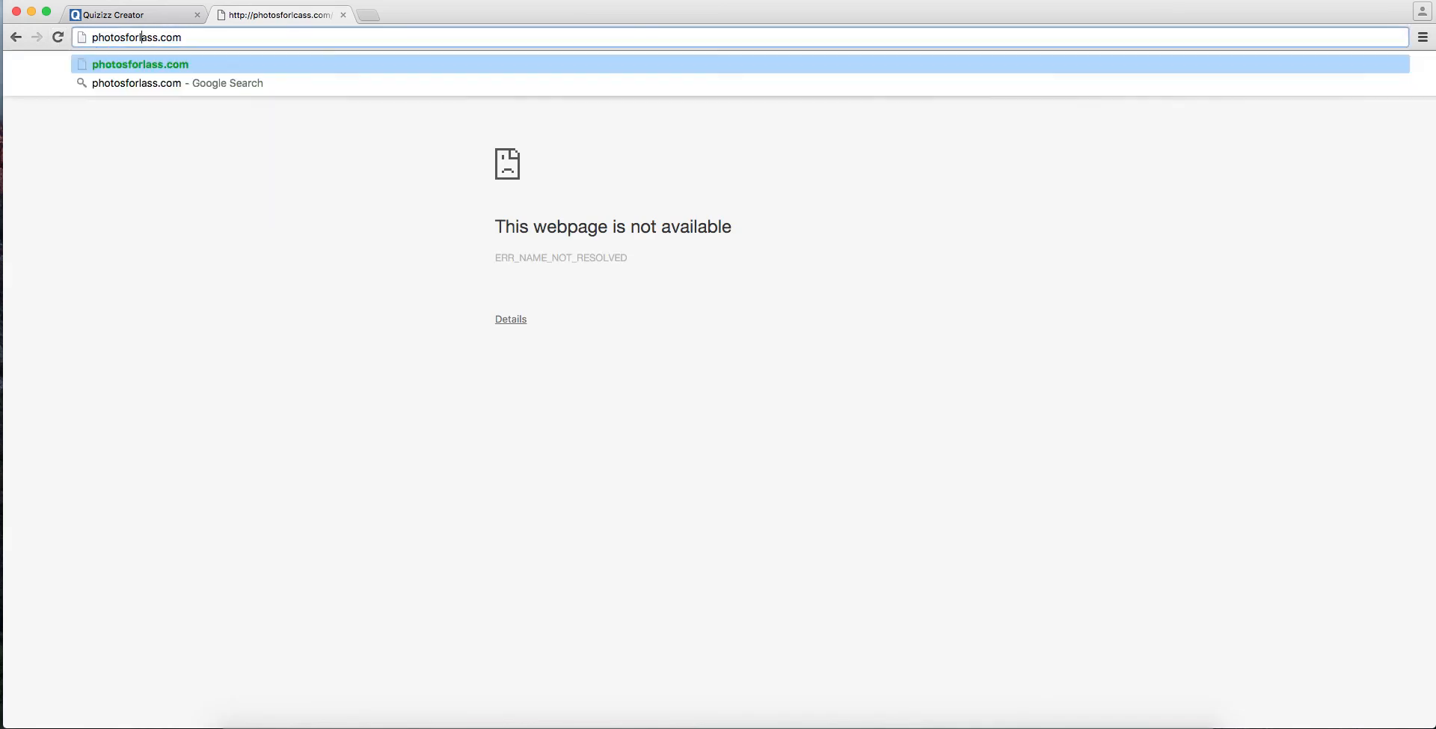
type("cl")
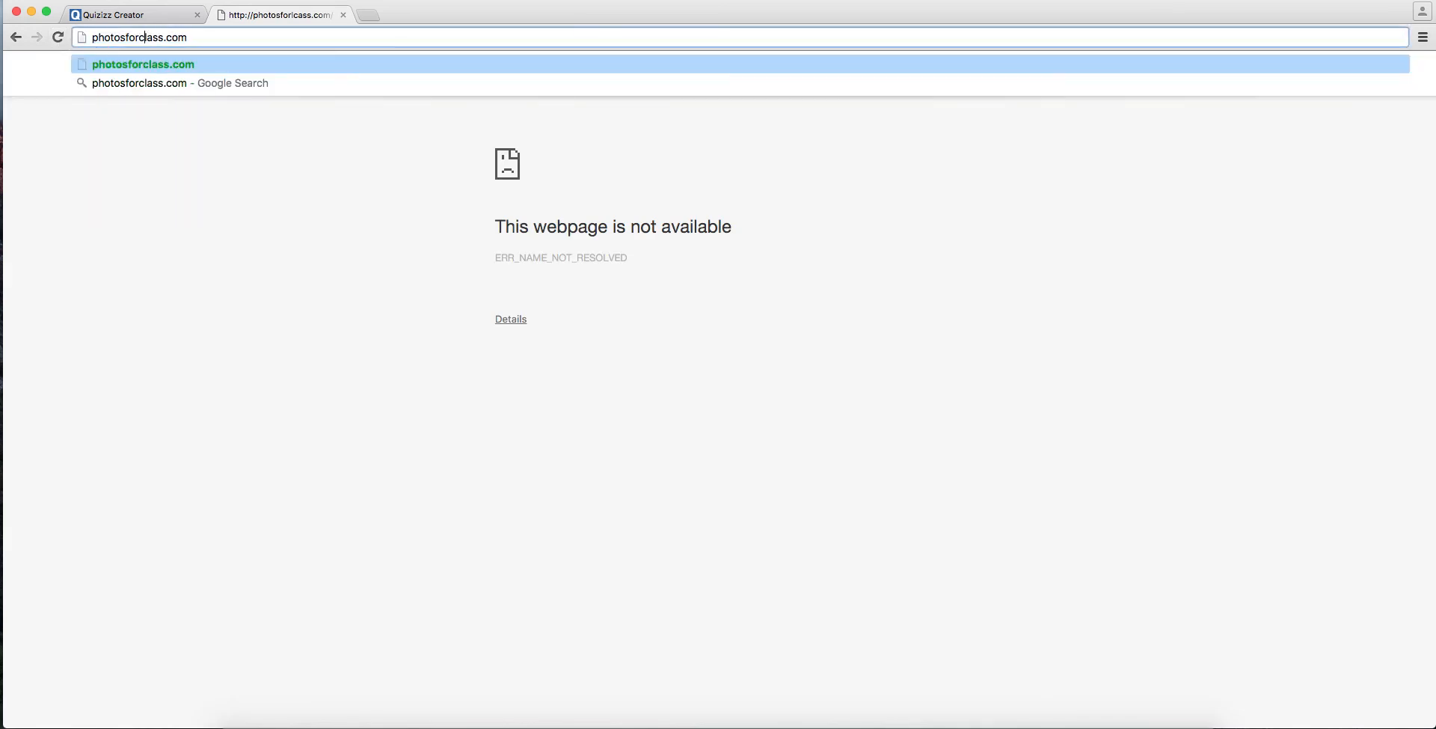
key("Return")
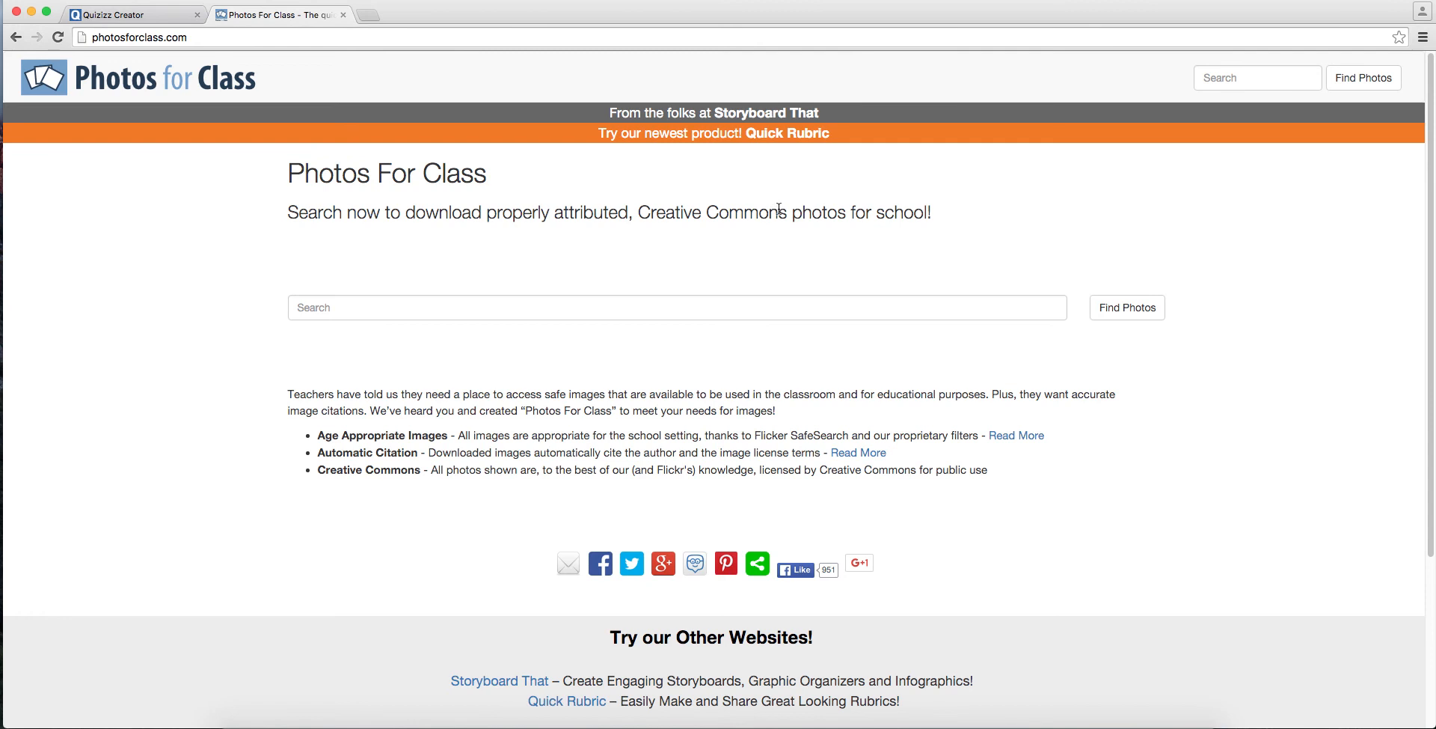
Step: Search Photos for Class for "world war II" and download the black-and-white photo of the officer addressing the soldiers
left_click(726, 311)
type("world war II")
key("Return")
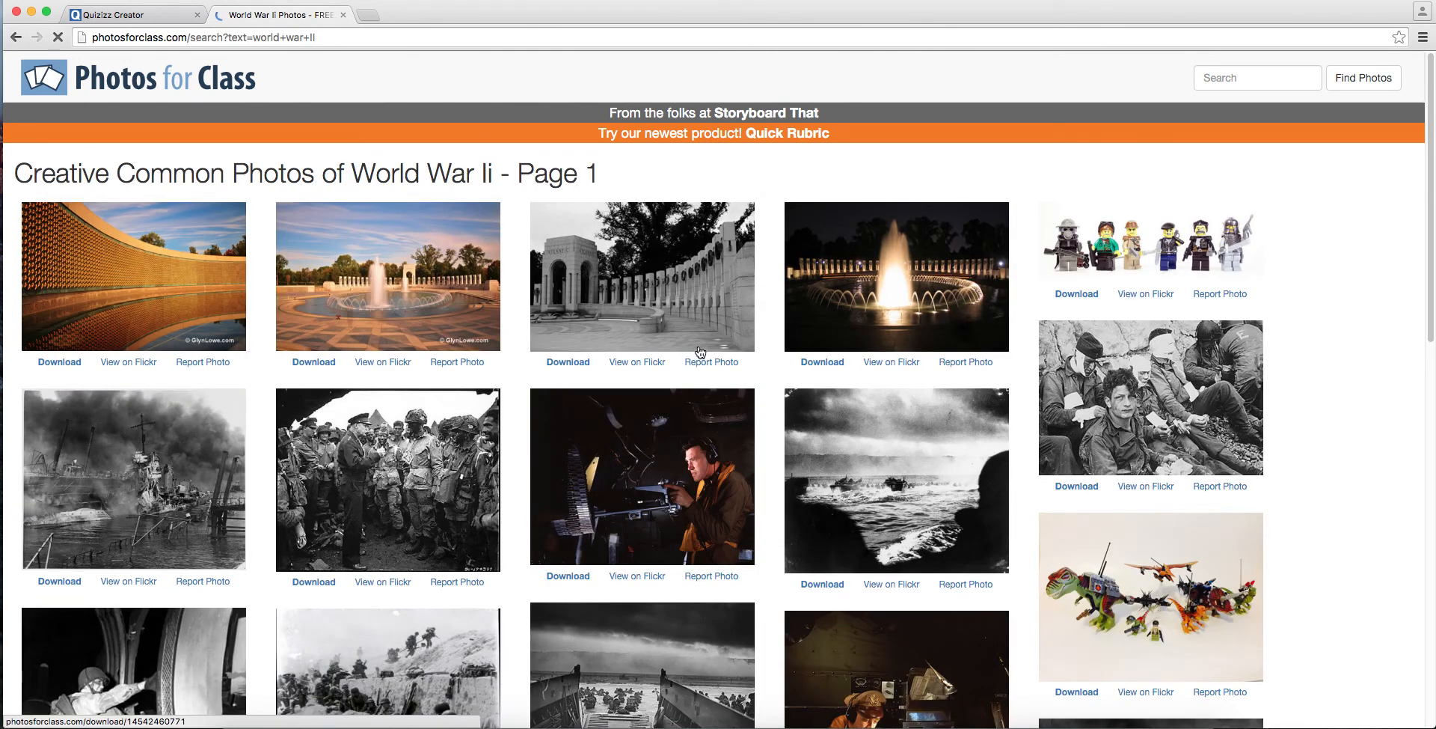
left_click(323, 586)
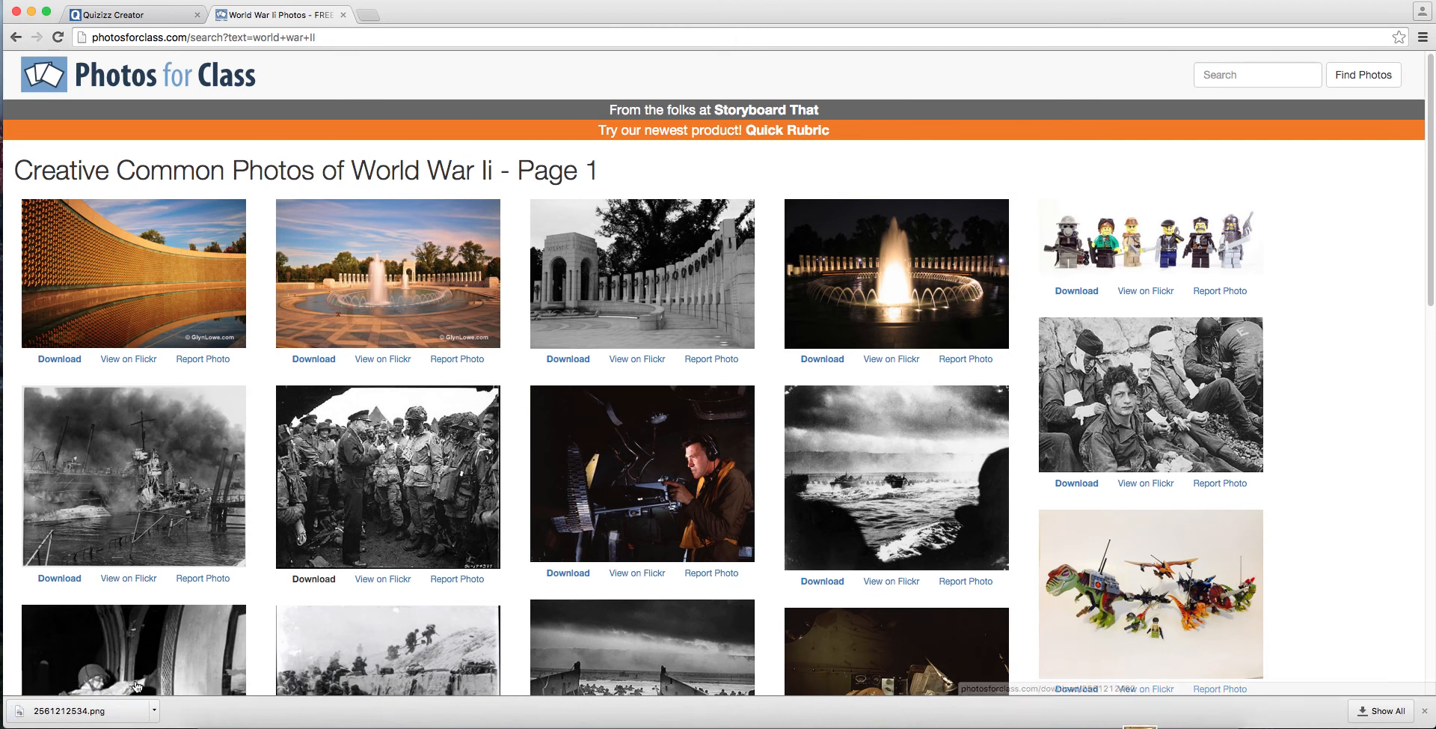
Step: View the downloaded photo 2561212534.png with its attribution text, and close it again
left_click(1140, 725)
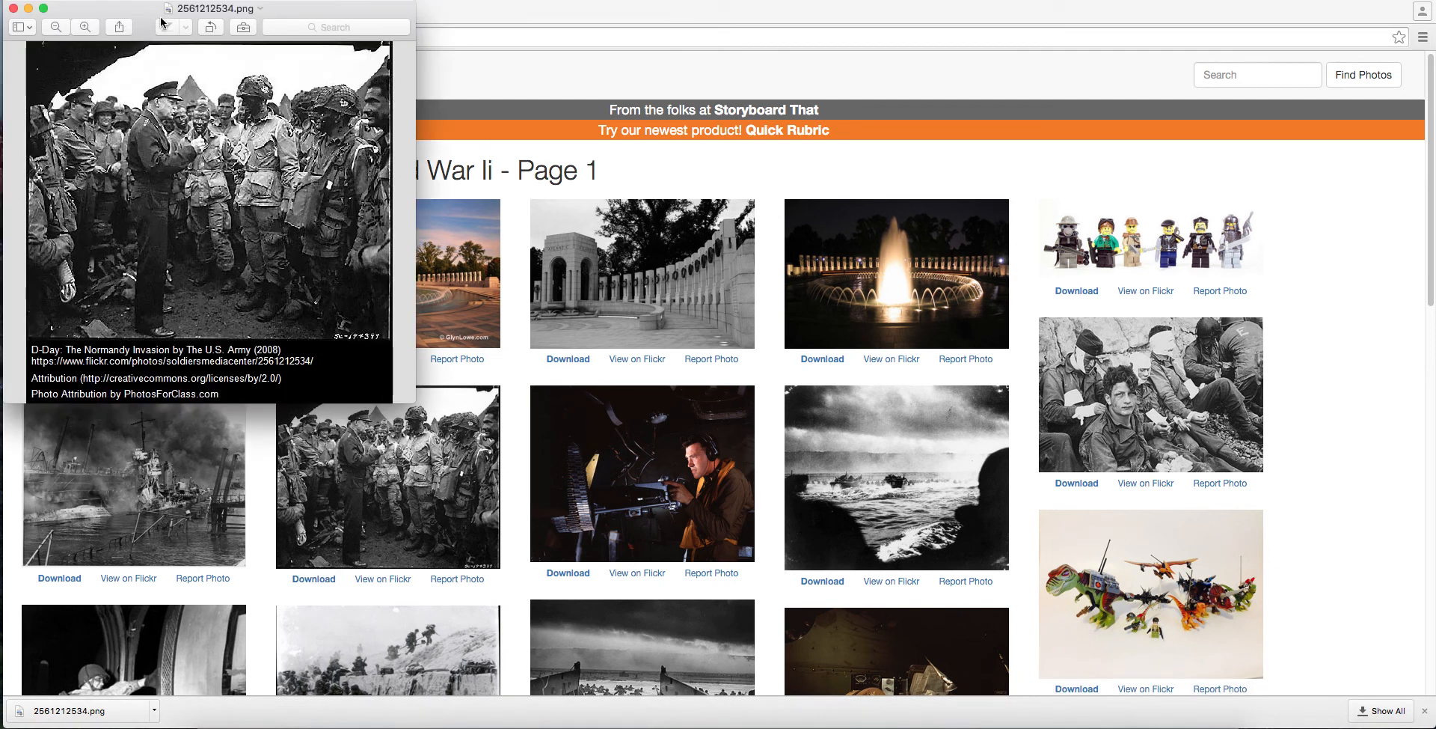
left_click_drag(161, 22, 428, 20)
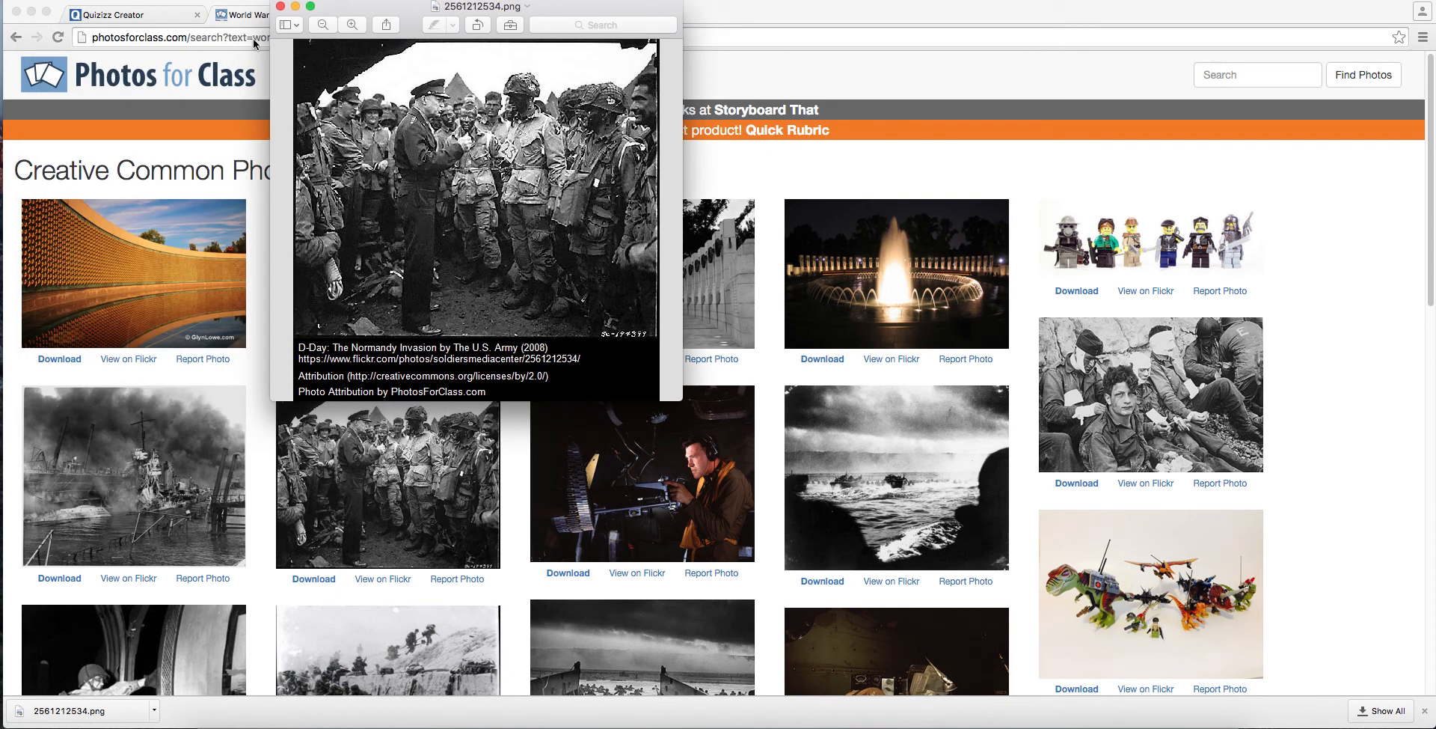
left_click(280, 7)
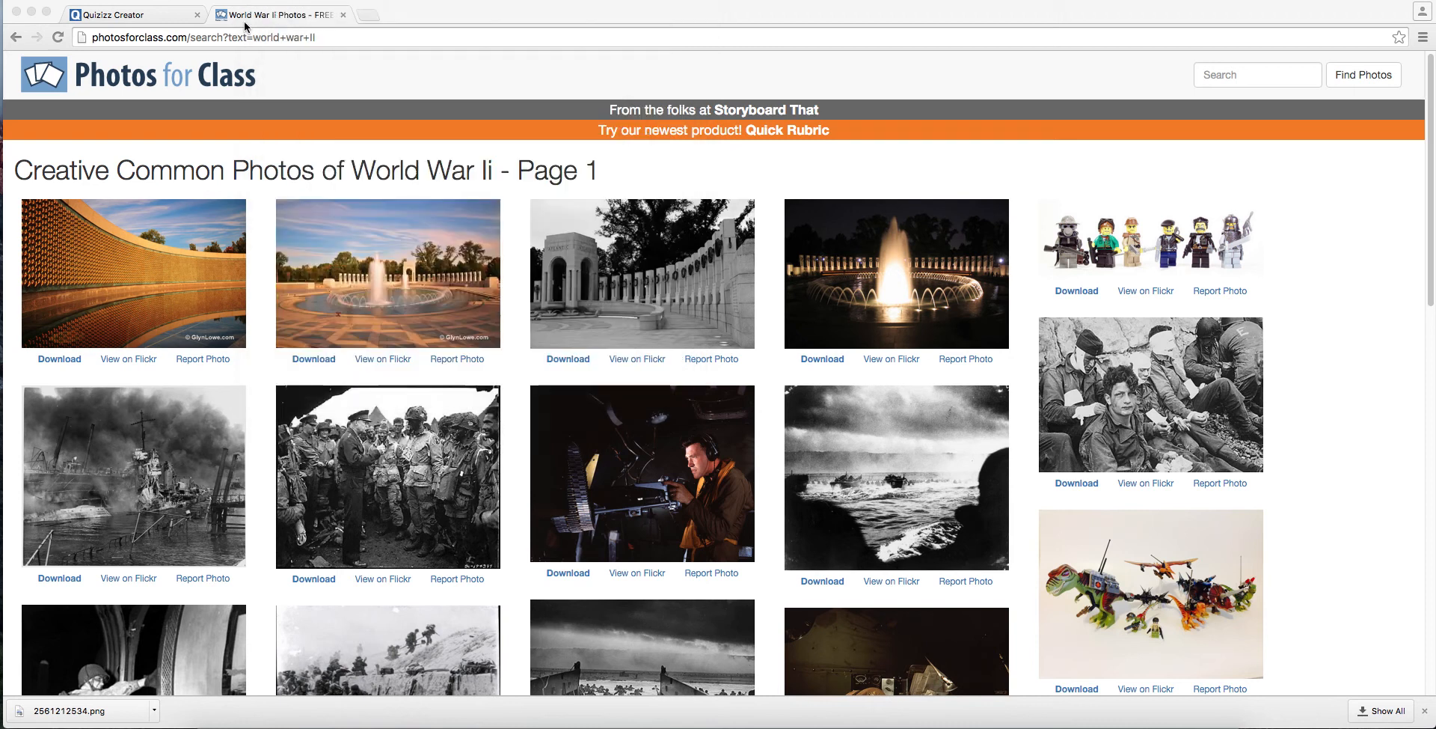
Step: Return to the quiz info in Quizizz and add 2561212534.png from the Downloads folder as the cover image
left_click(159, 22)
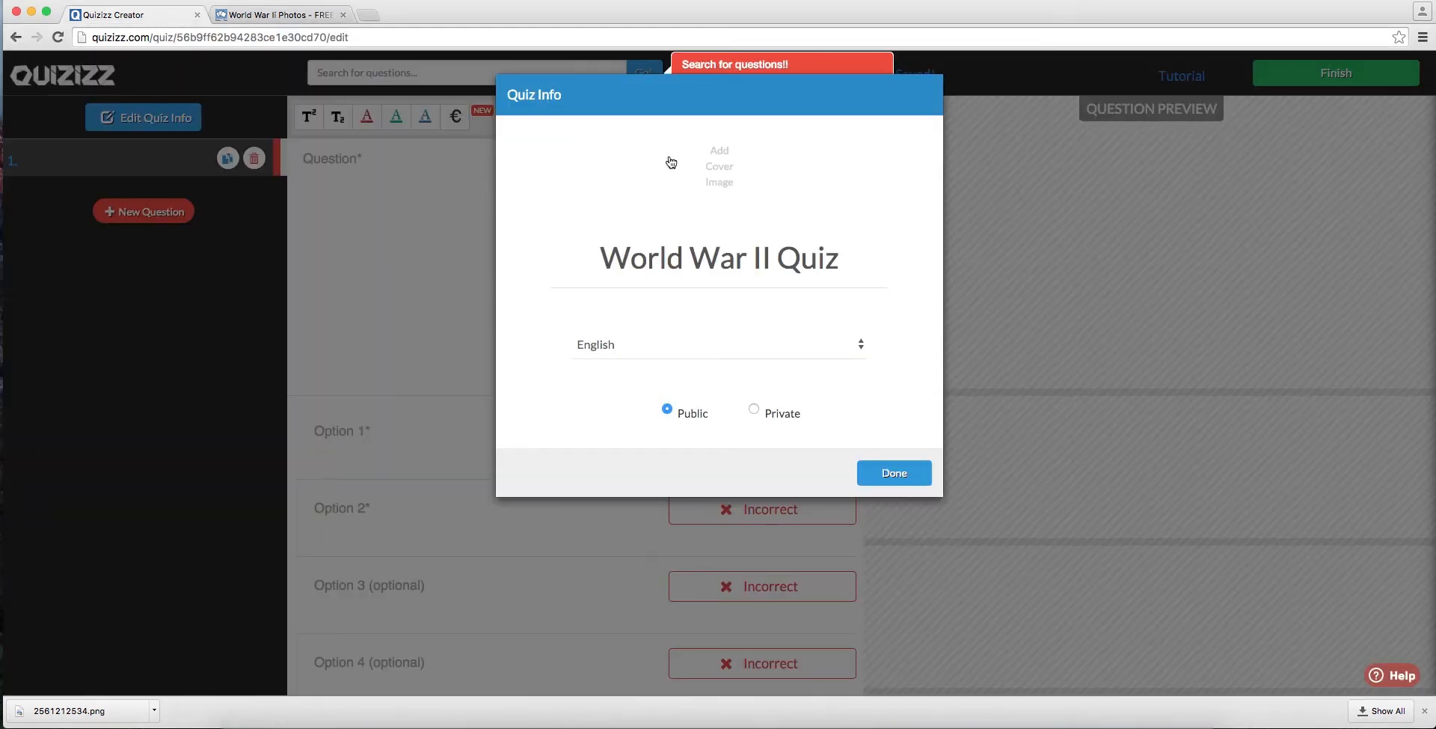
left_click(716, 187)
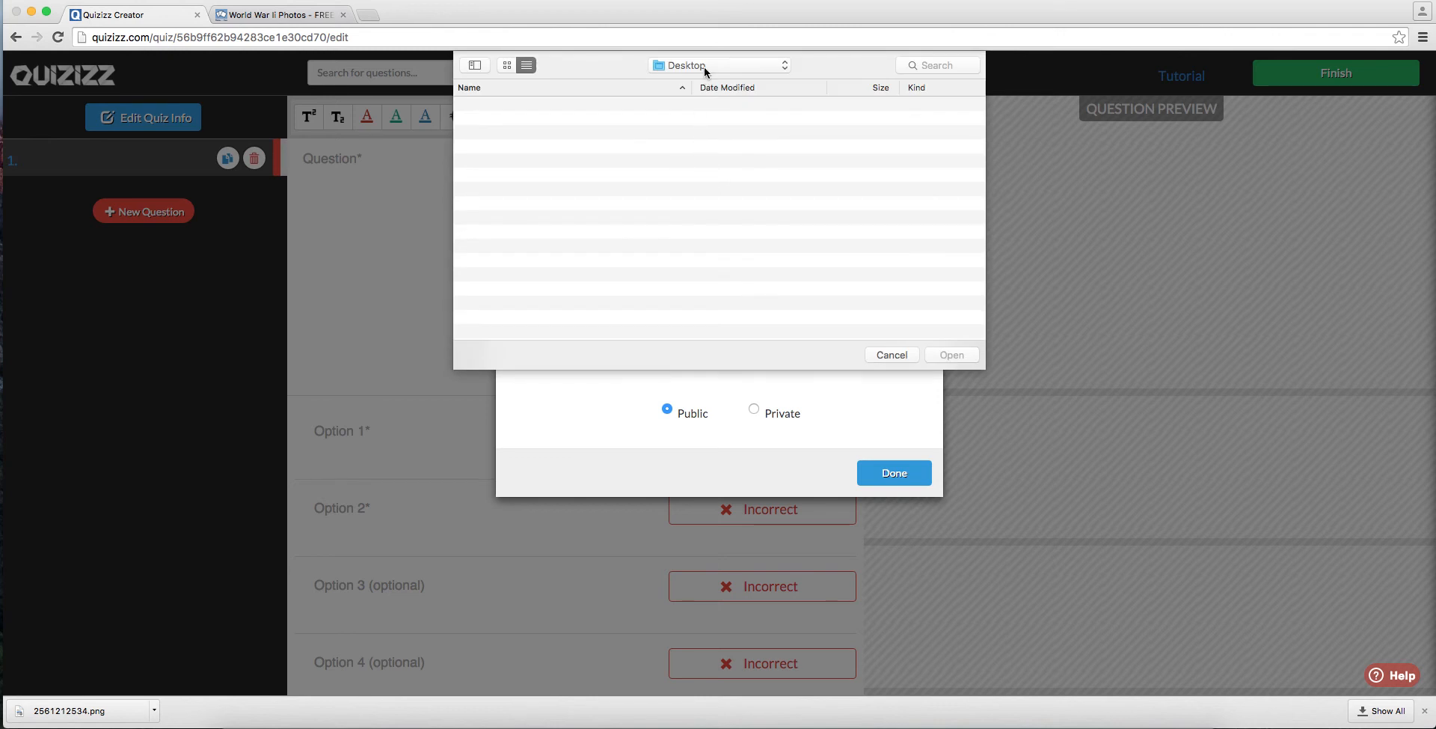
left_click(703, 66)
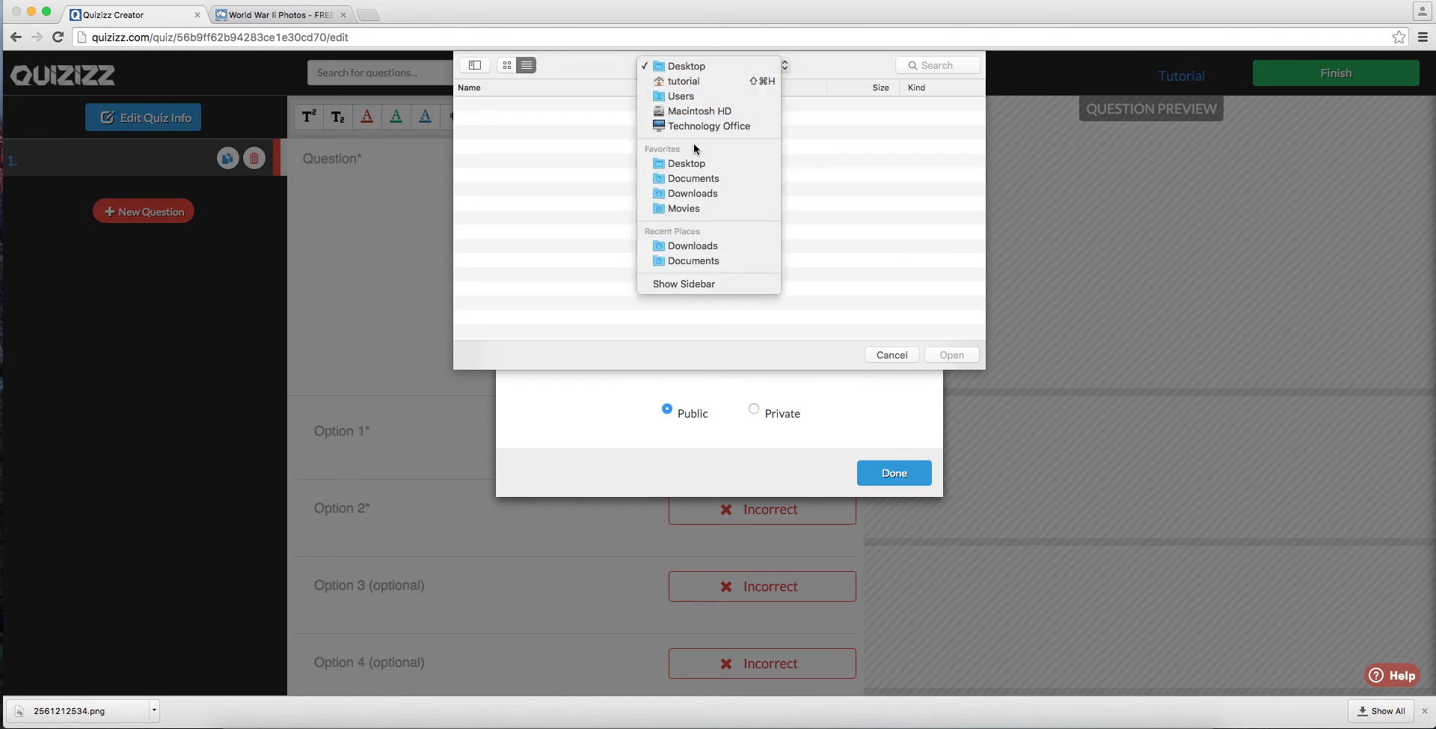
left_click(692, 193)
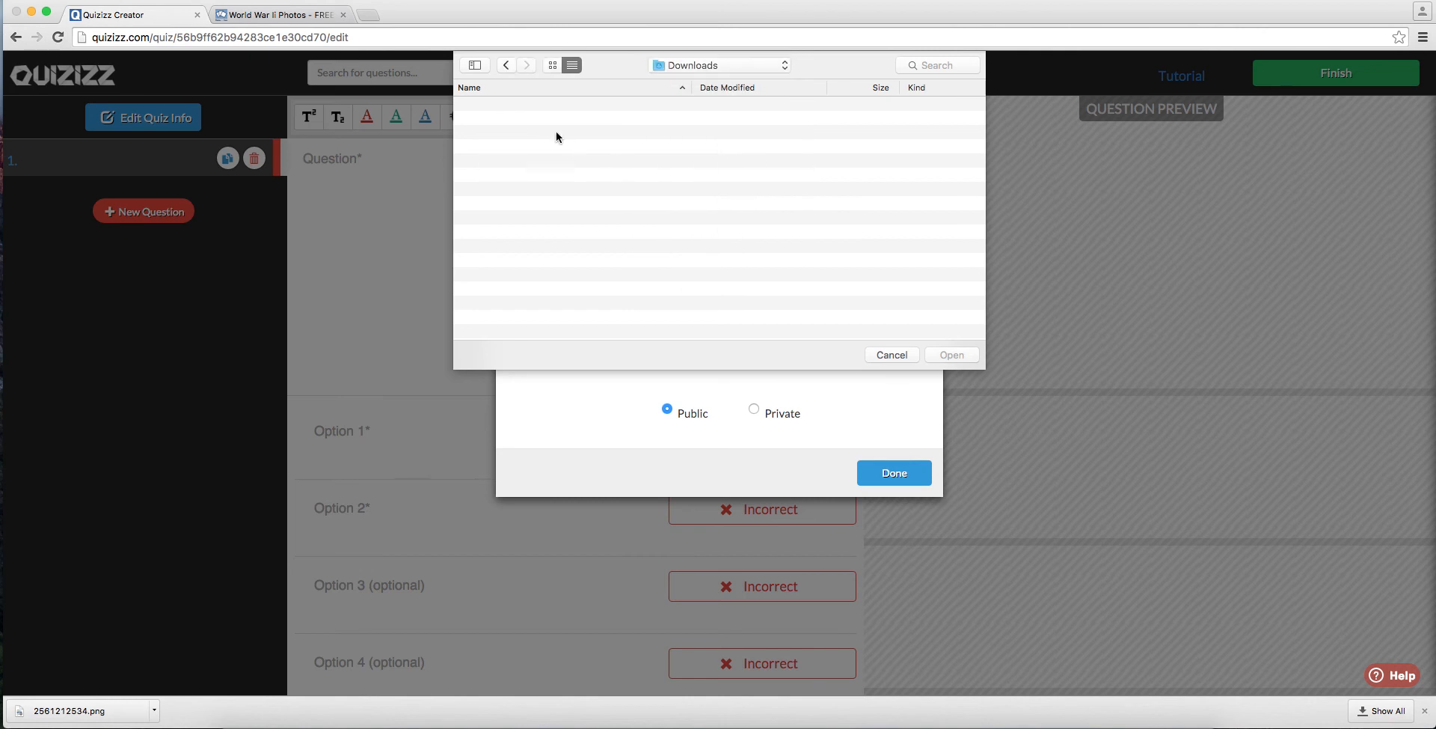
double_click(535, 105)
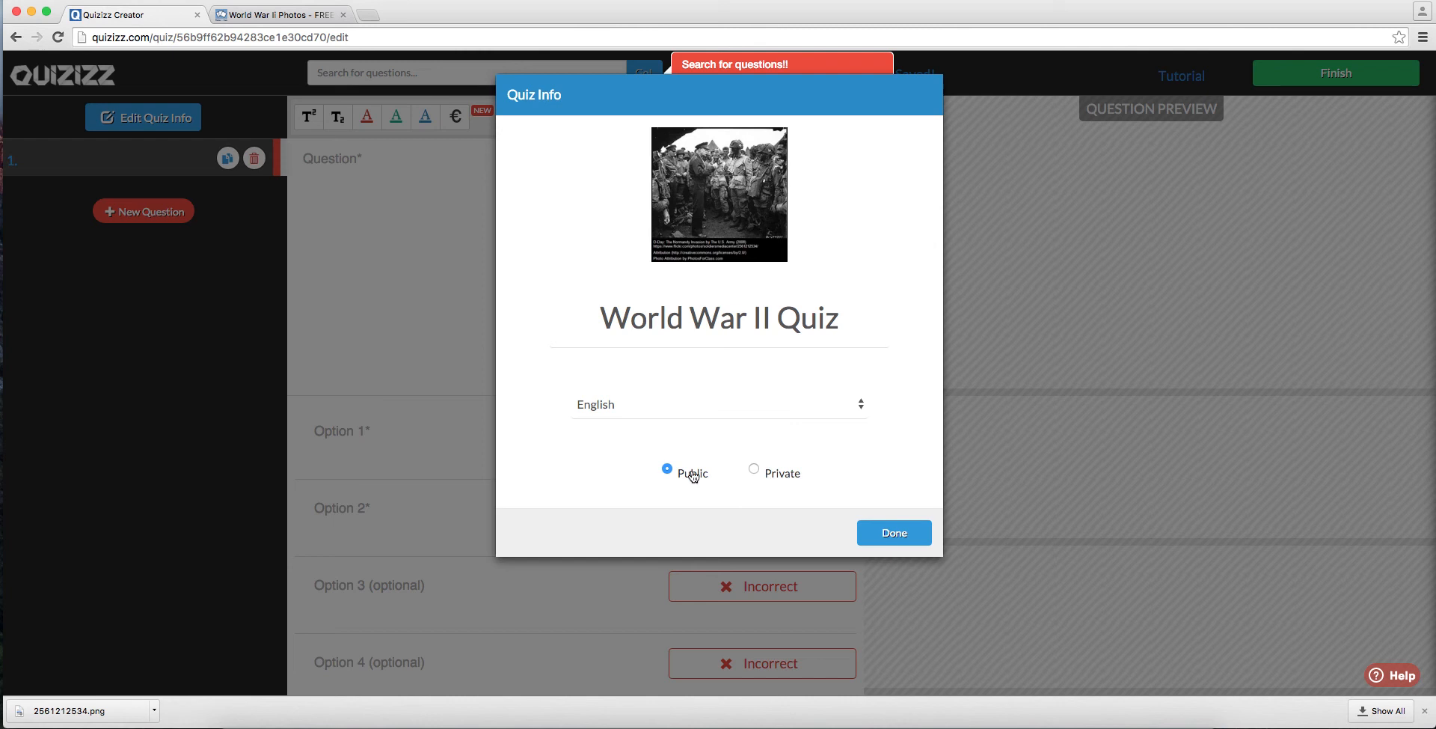
Step: Make the quiz private, save the quiz info and dismiss the tip about searching for questions
left_click(755, 470)
left_click(875, 540)
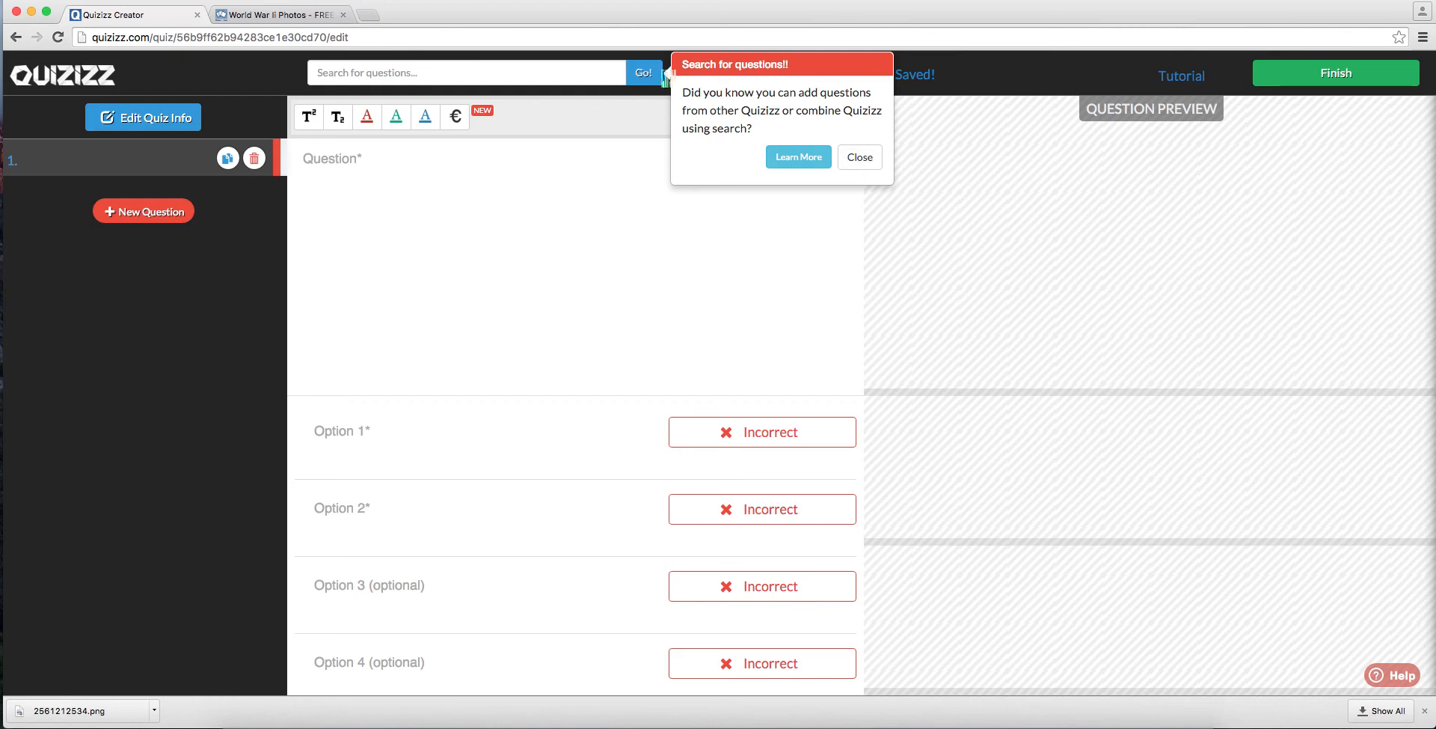
left_click(861, 158)
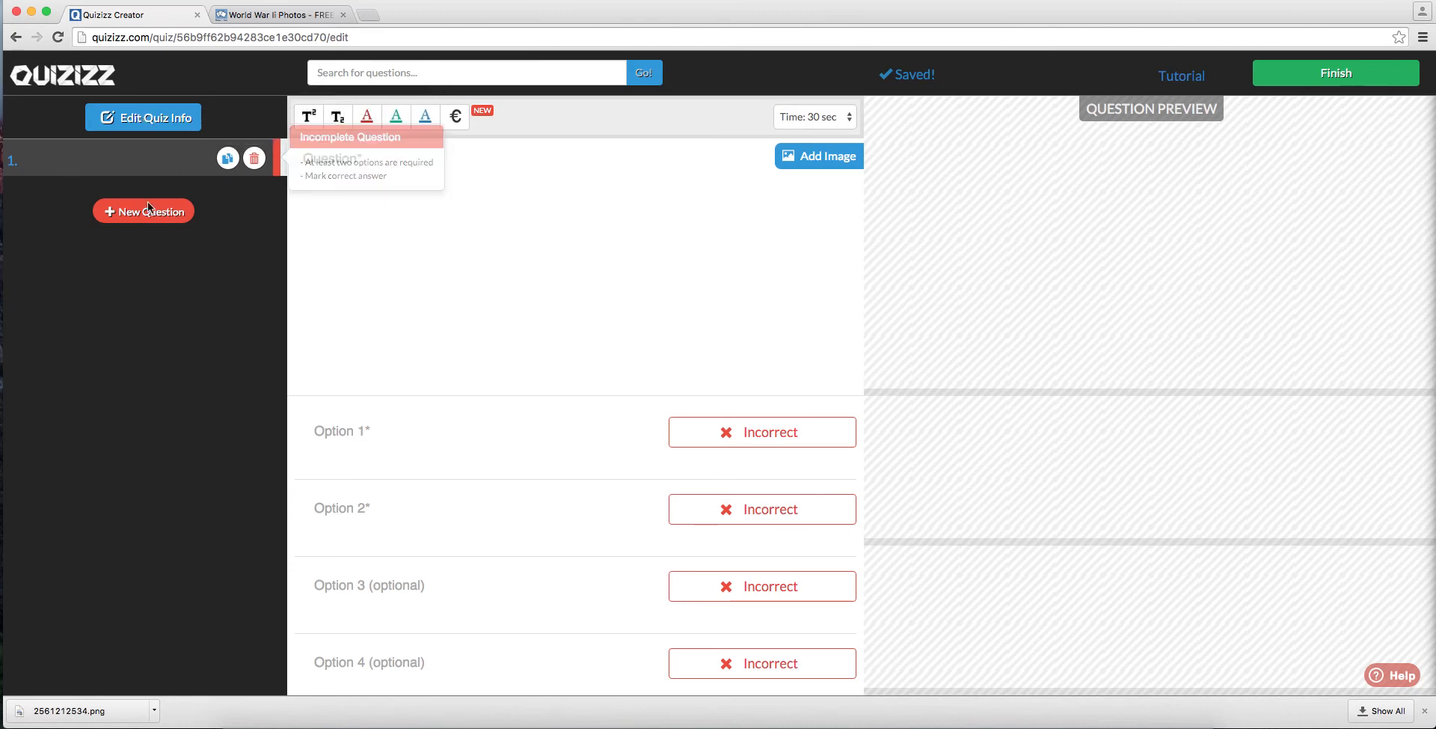
Step: Enter "What time period was World War II?" as the text of the first question
left_click(417, 210)
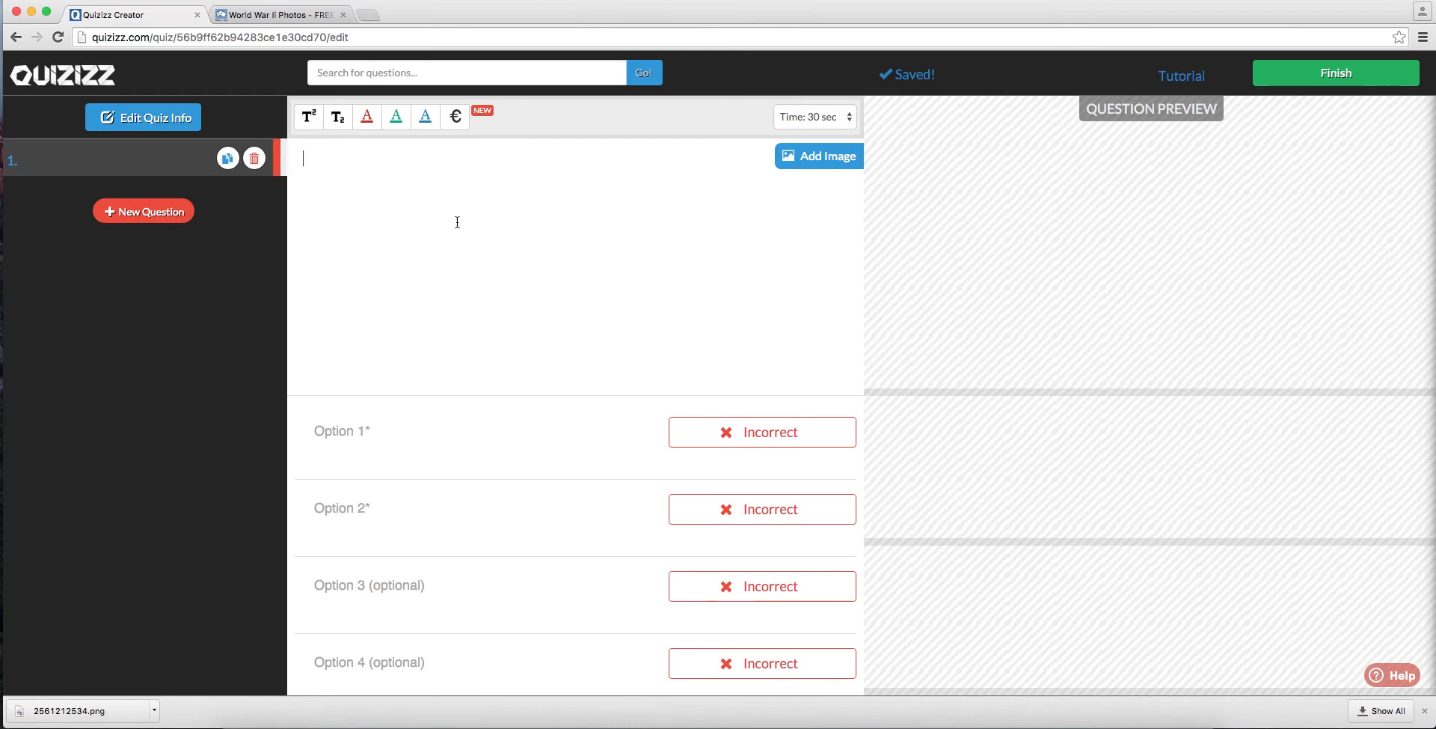
type("What")
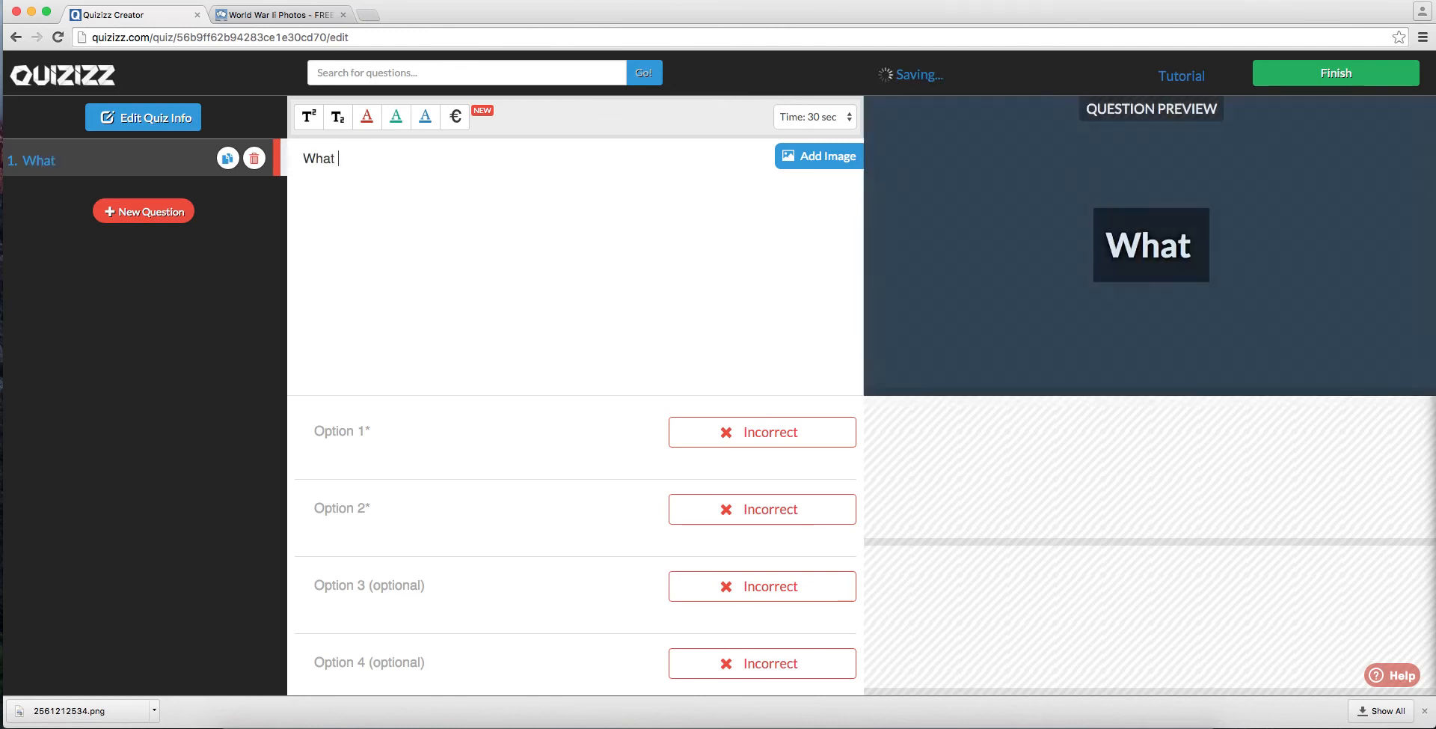
type(" time period ")
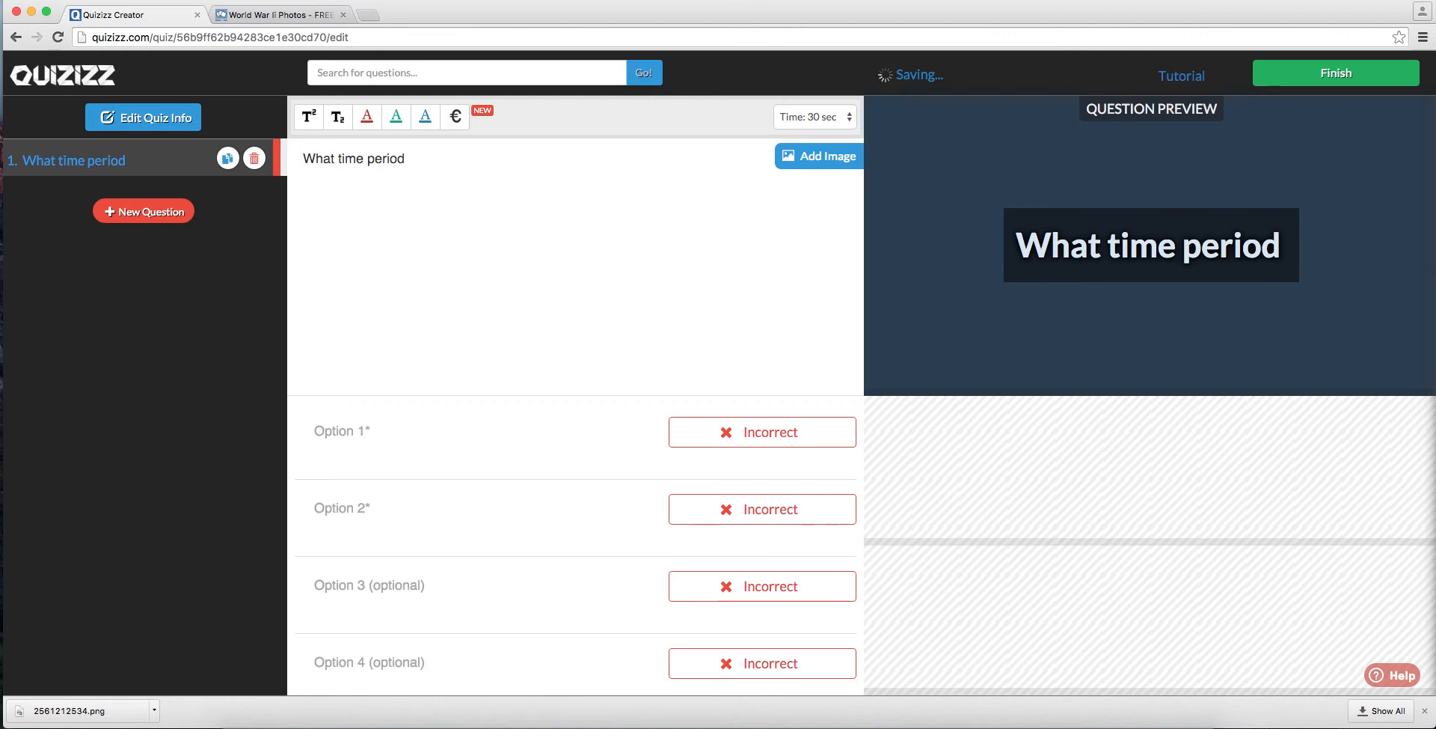
type("was ")
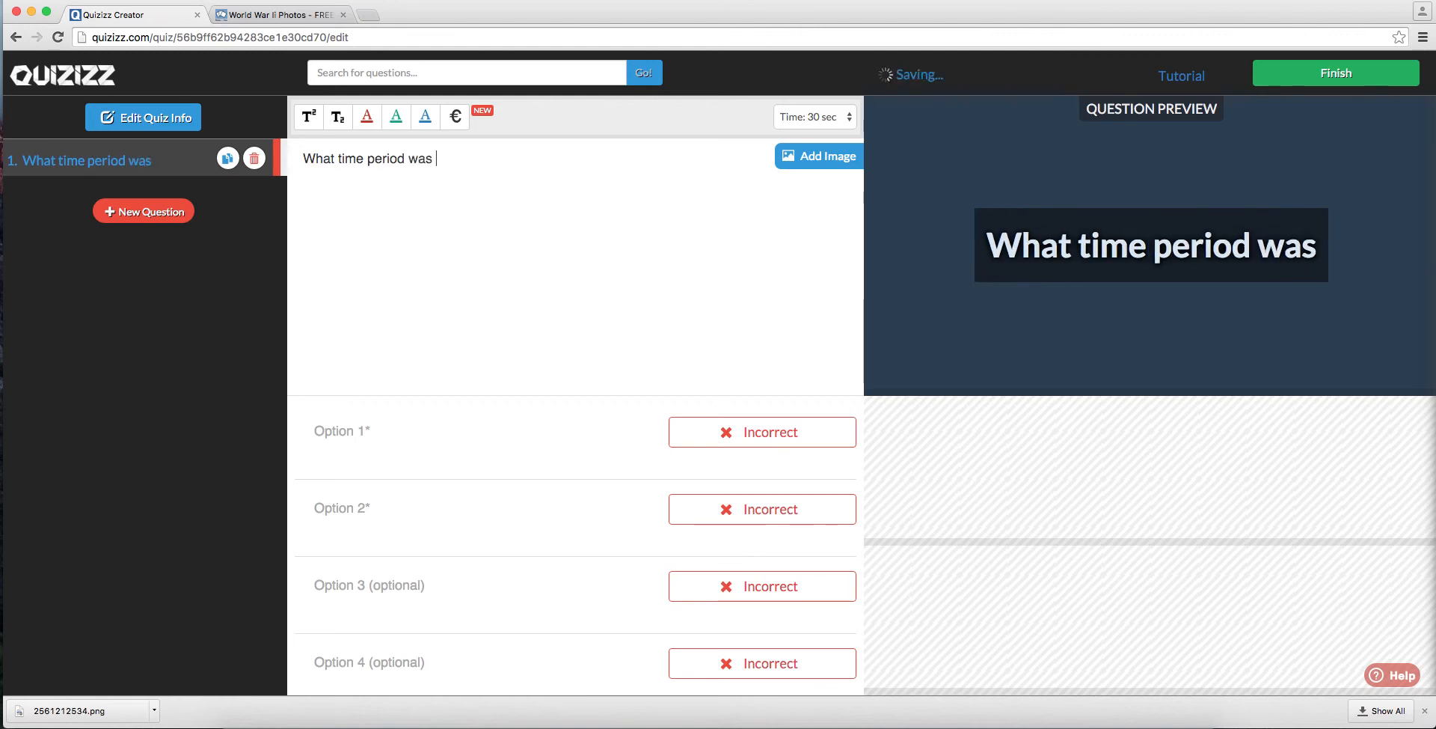
type("World")
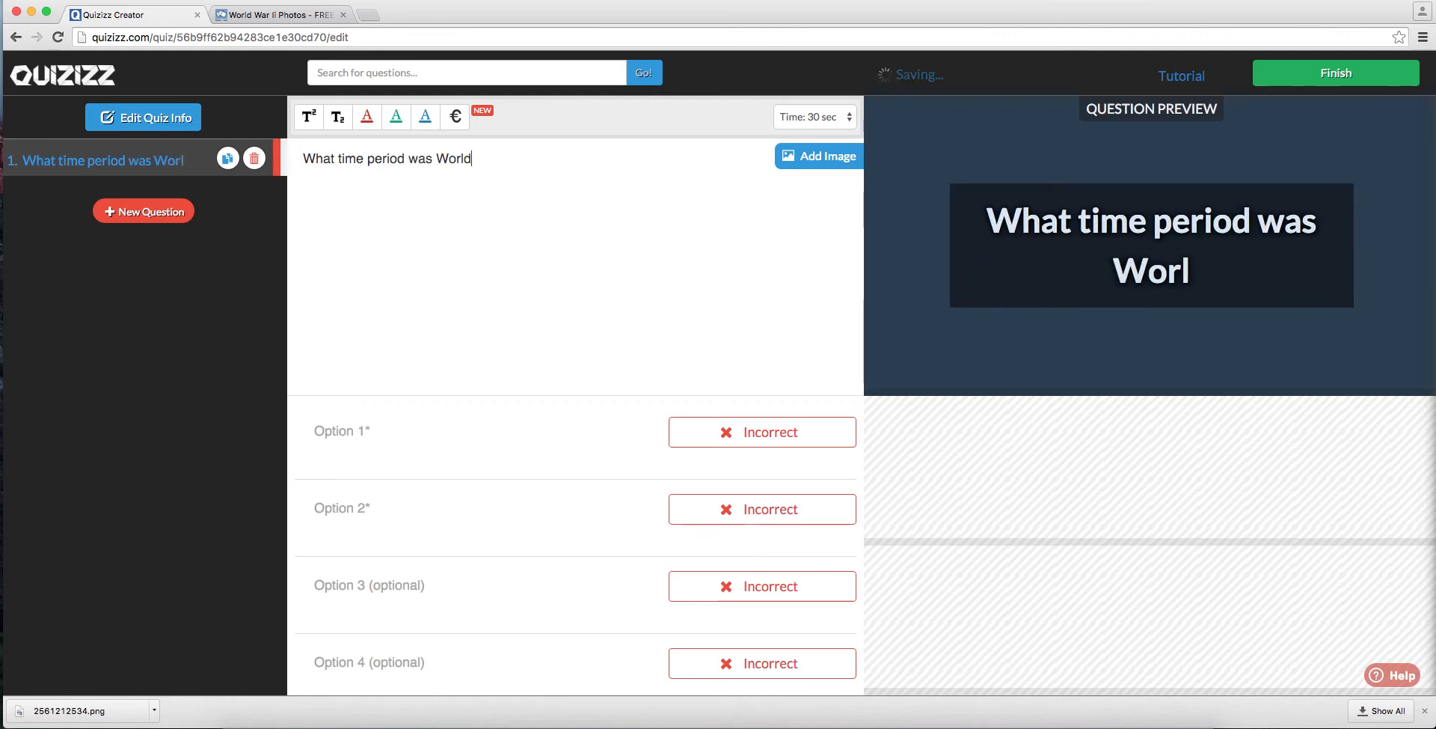
type(" War II")
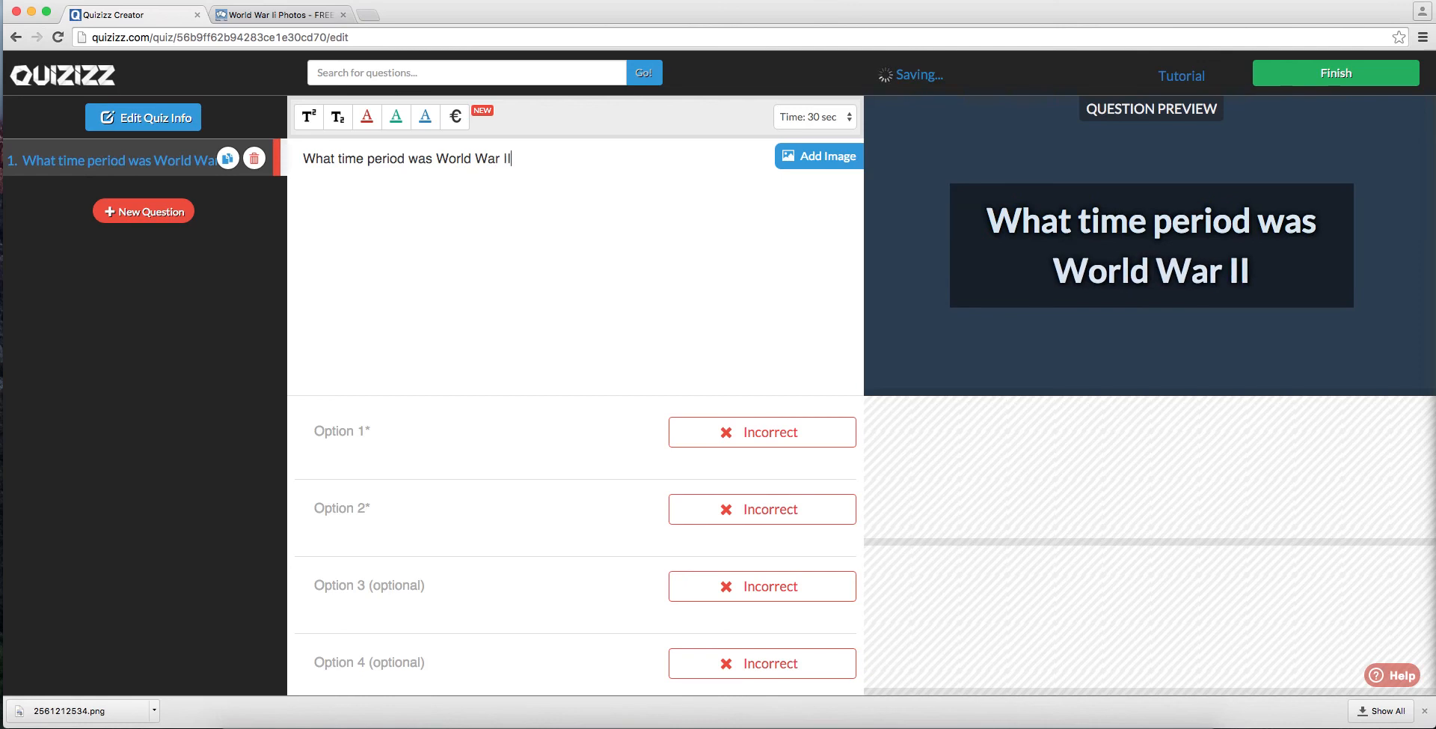
type("?")
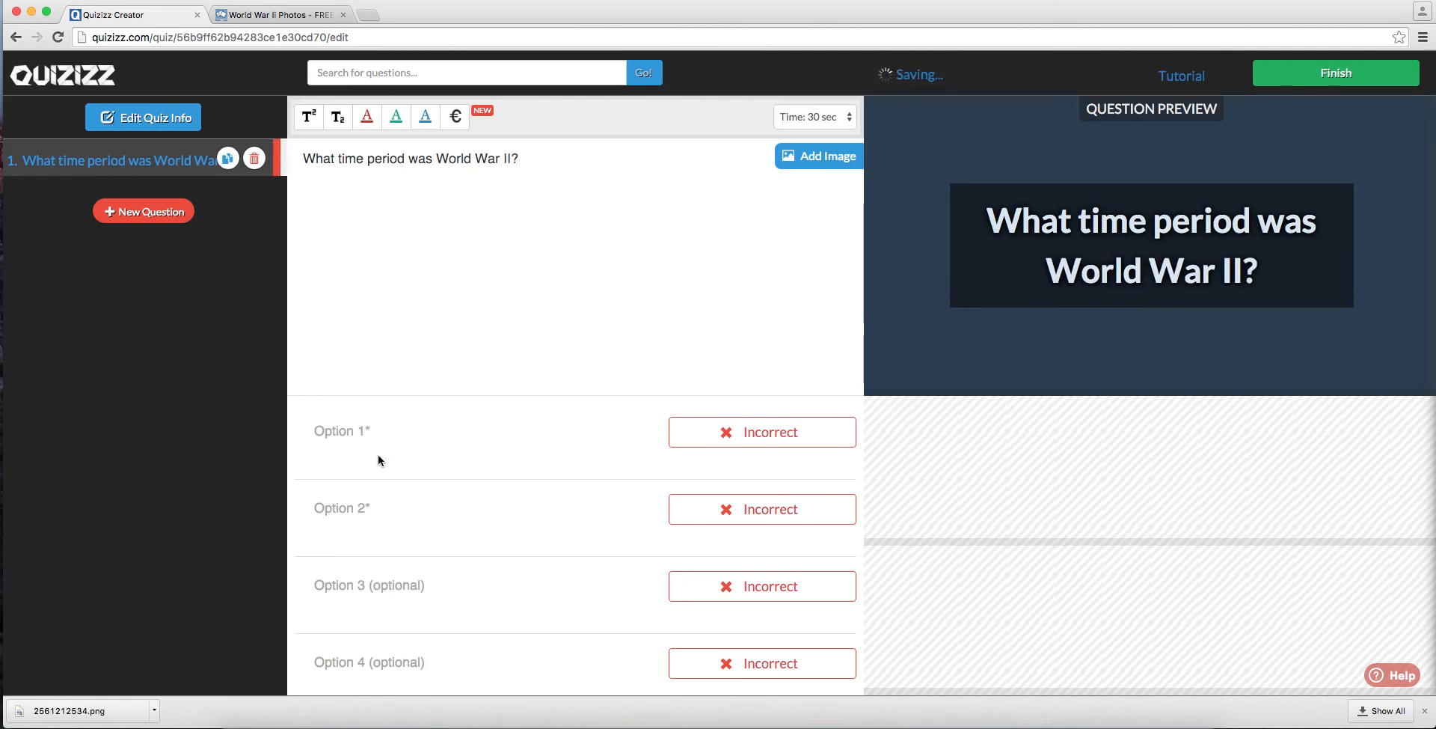
Step: Enter 1900-1950 as the first answer option and 1850-1900 as the second
left_click(379, 434)
type("1900-1950")
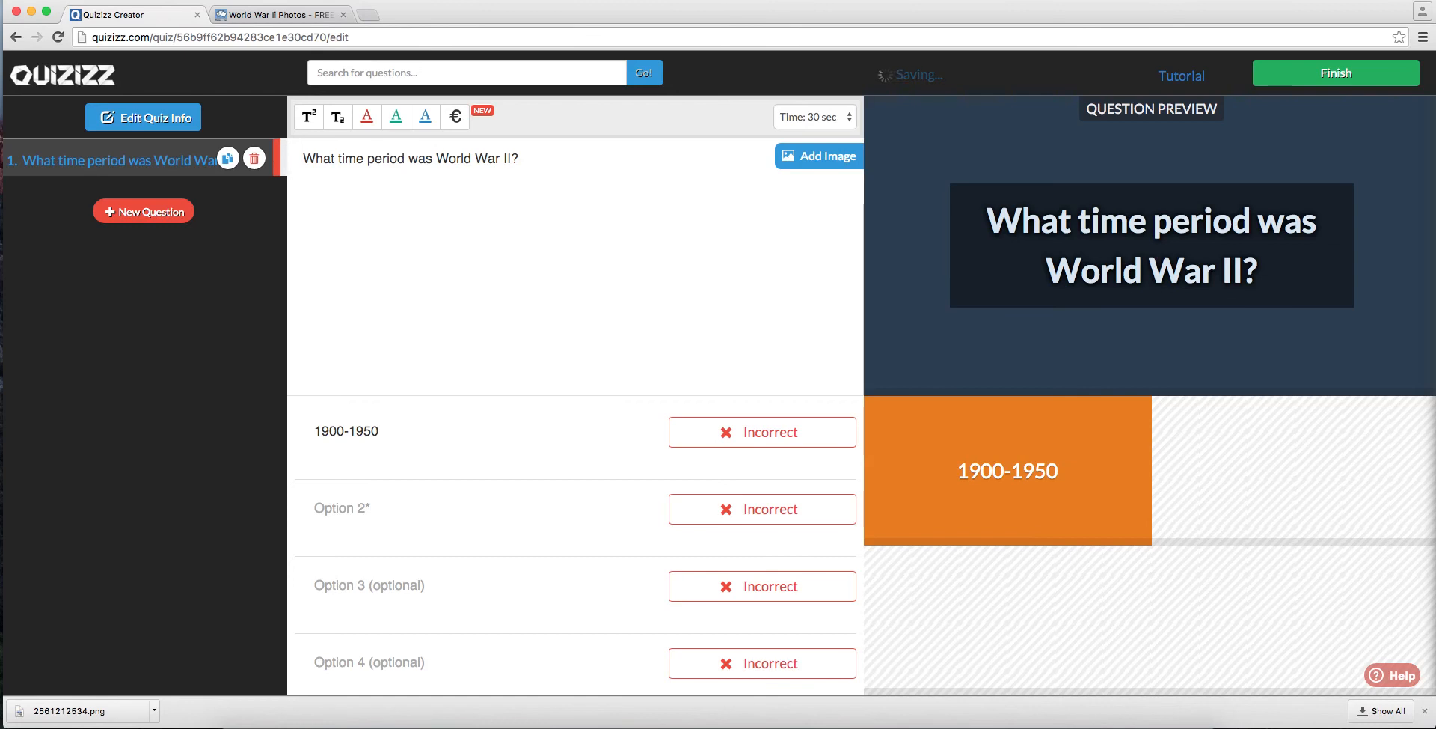
left_click(341, 501)
type("185")
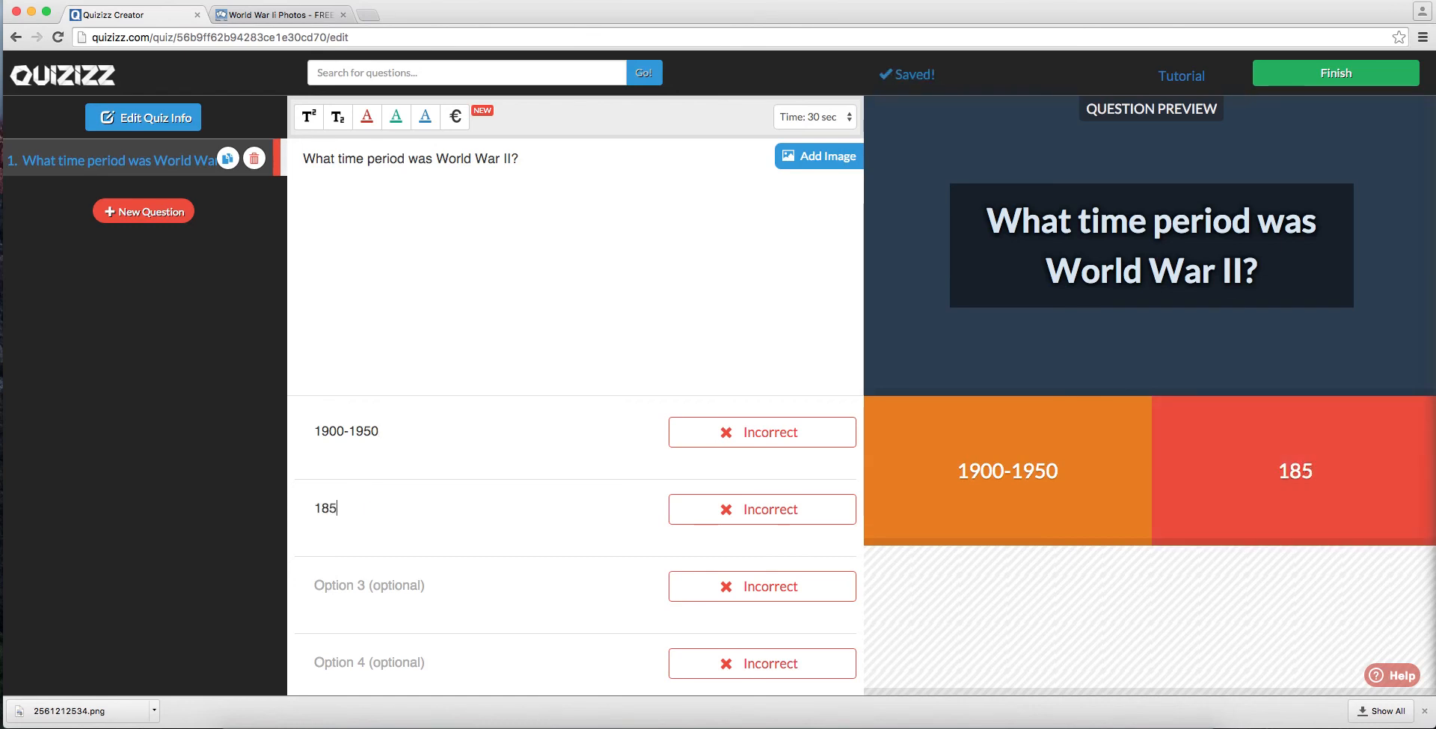
type("0-1900")
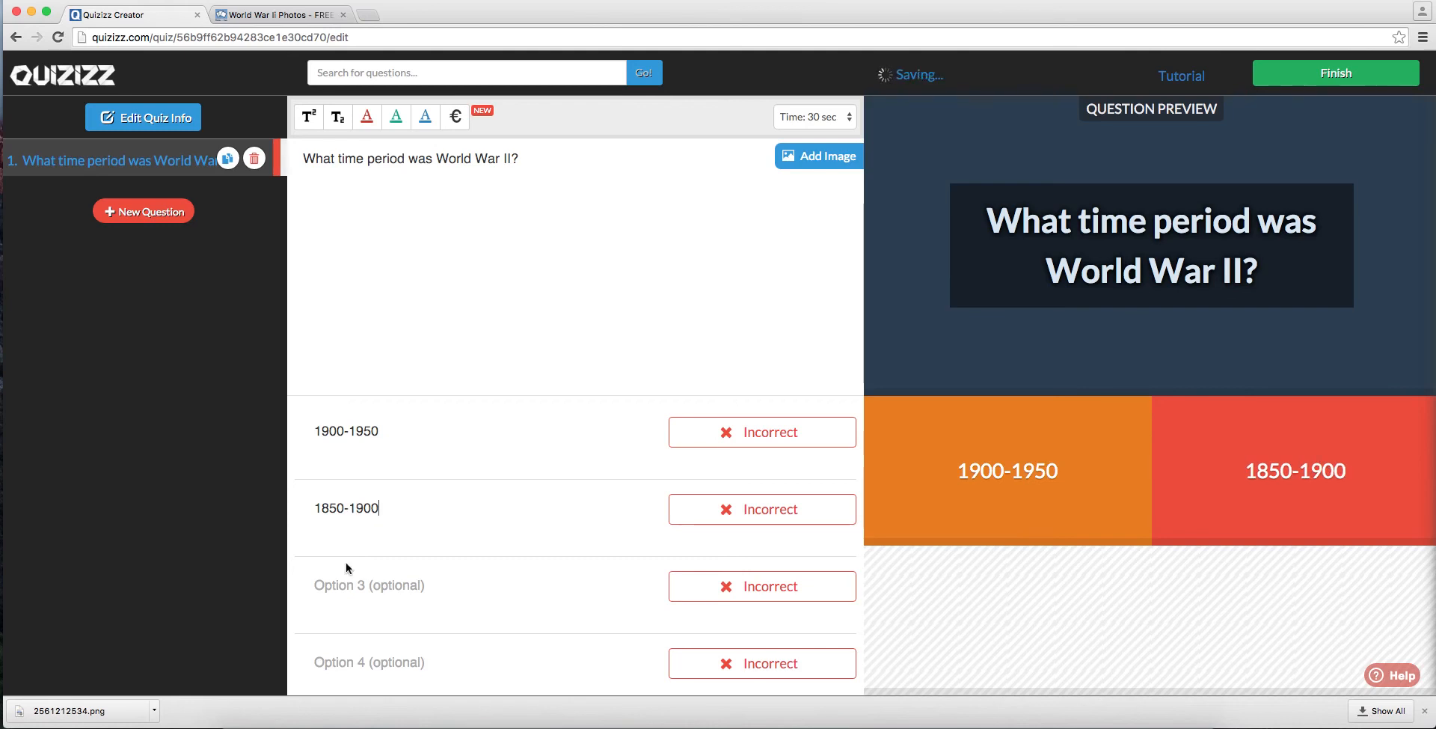
Step: Enter 1950-2000 and 1800-1850 as the third and fourth answer options, and mark 1900-1950 as correct
left_click(362, 595)
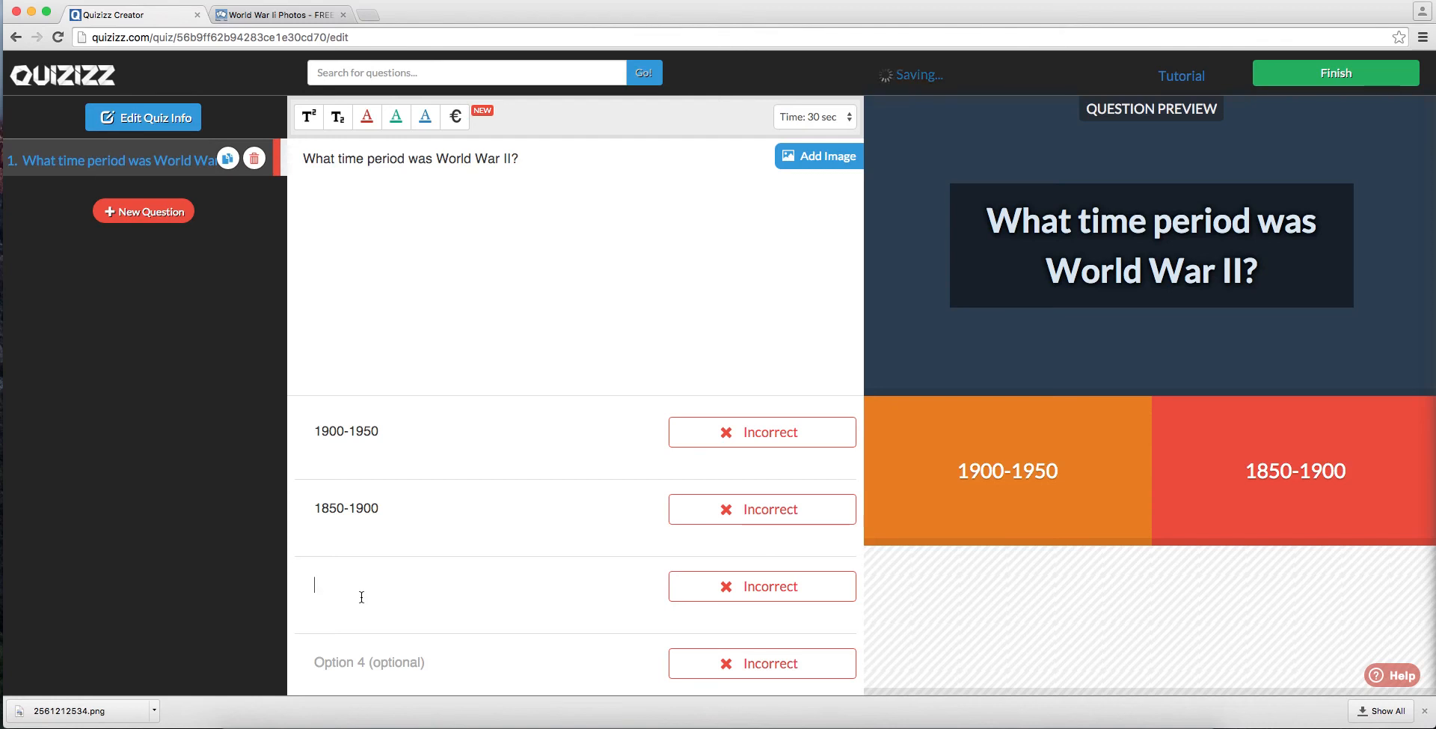
type("1950-")
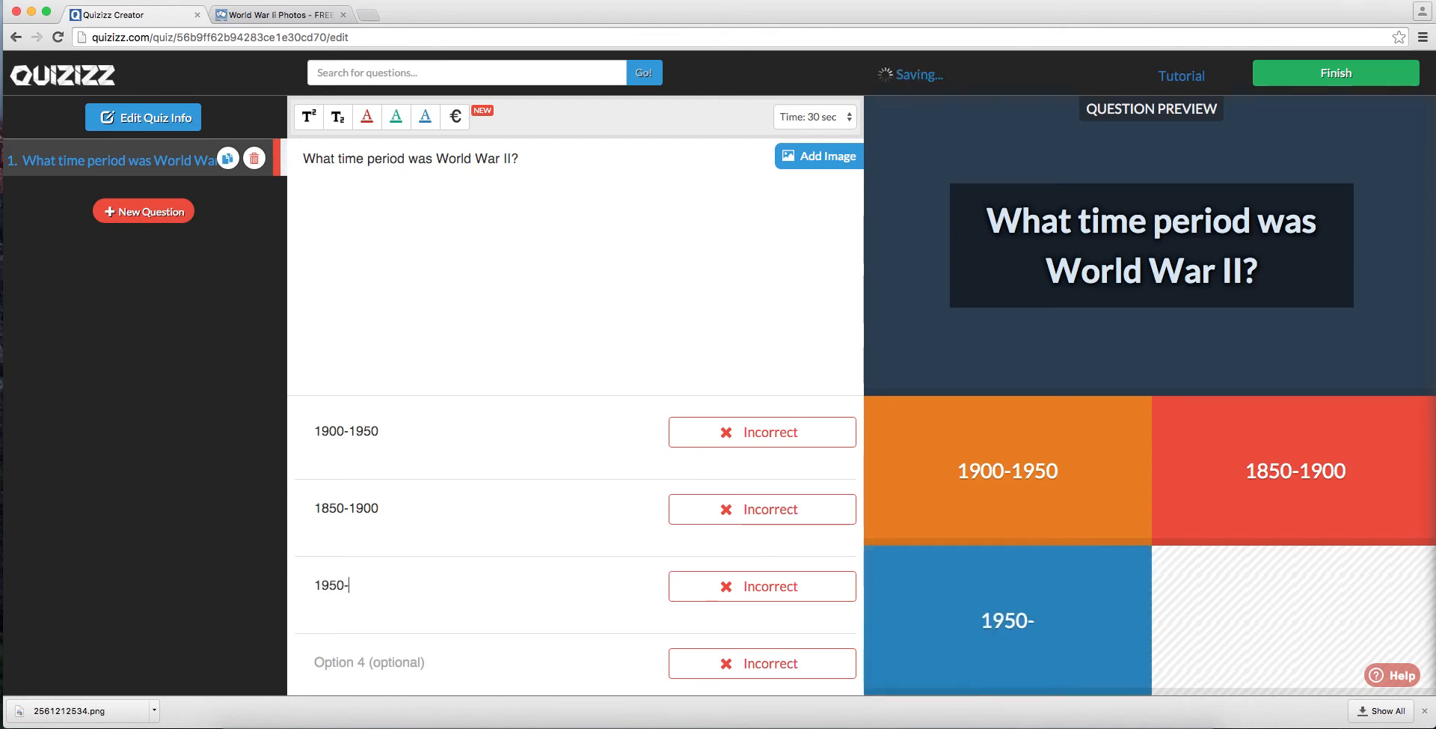
type("2000")
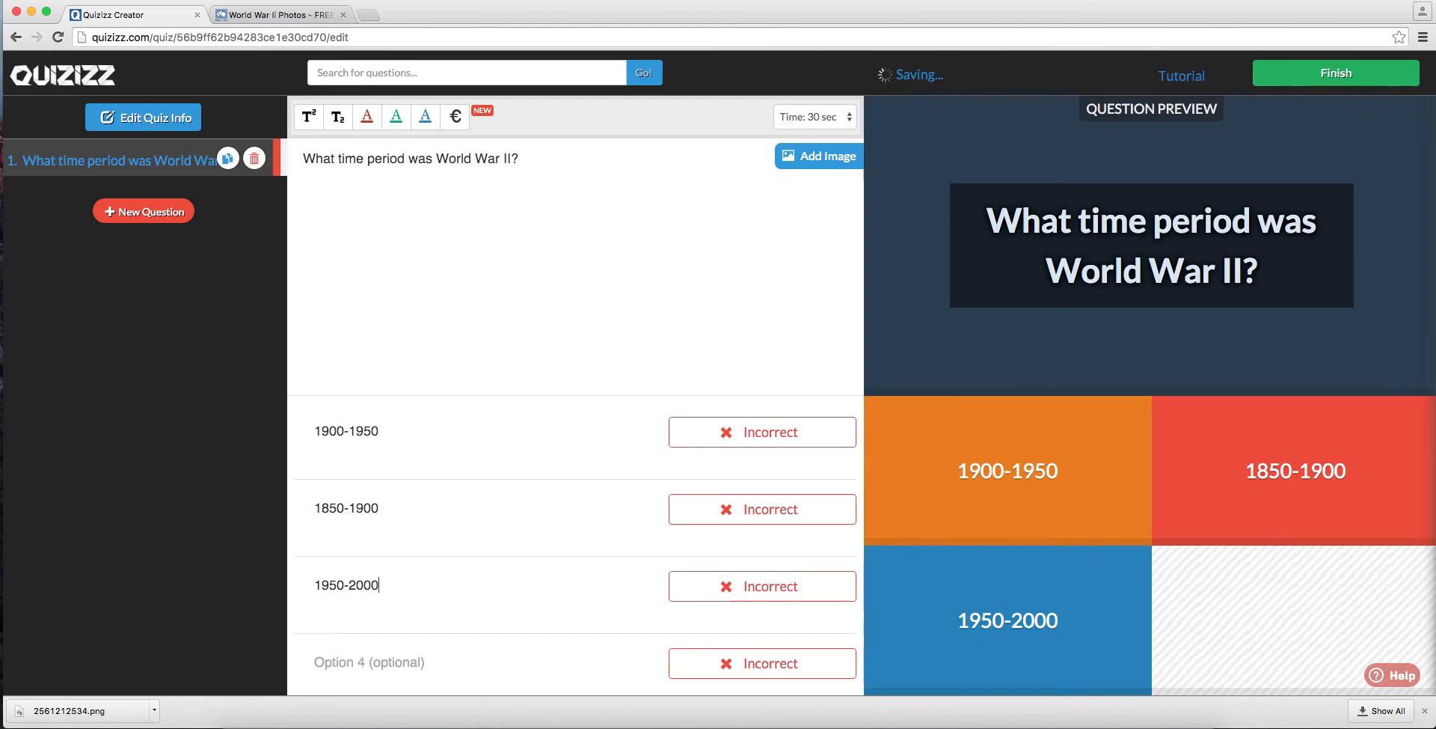
left_click(359, 671)
type("1800-1850")
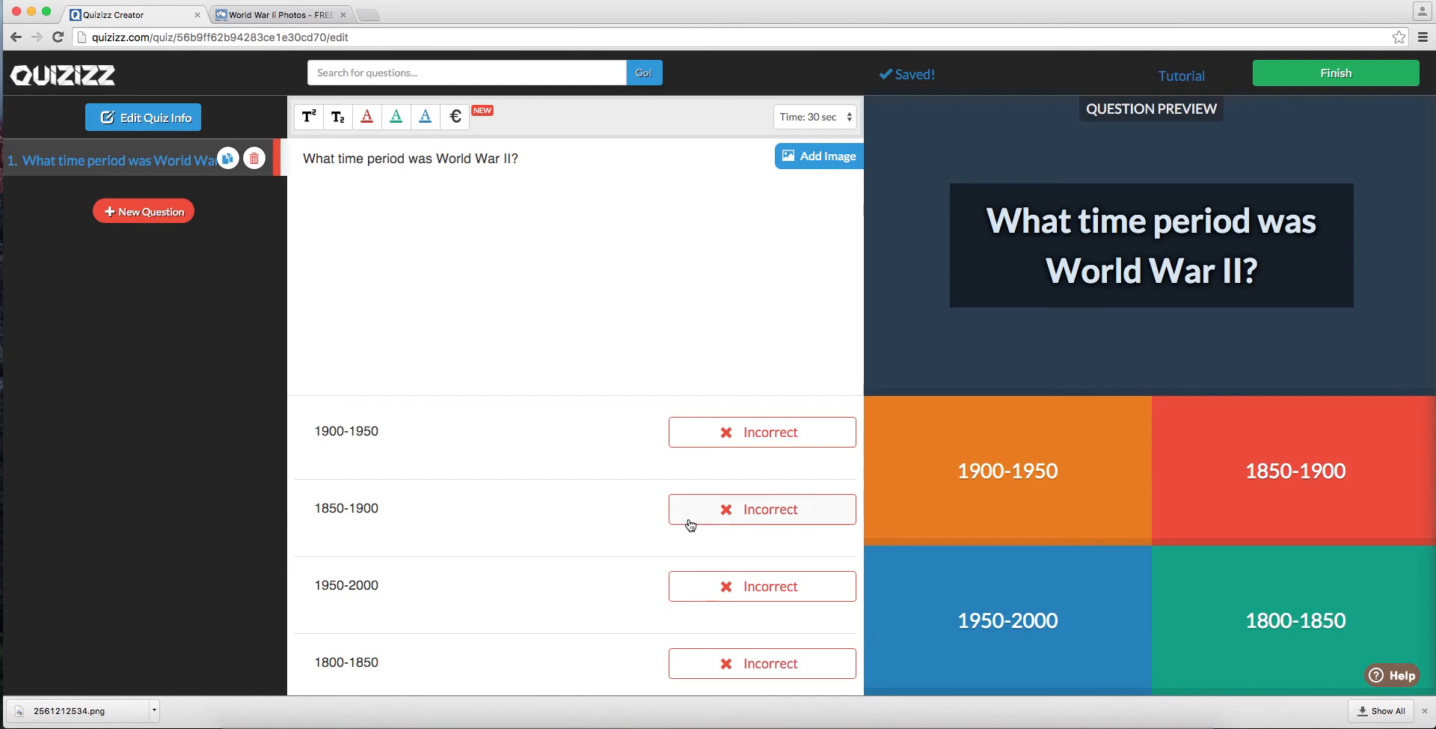
left_click(705, 442)
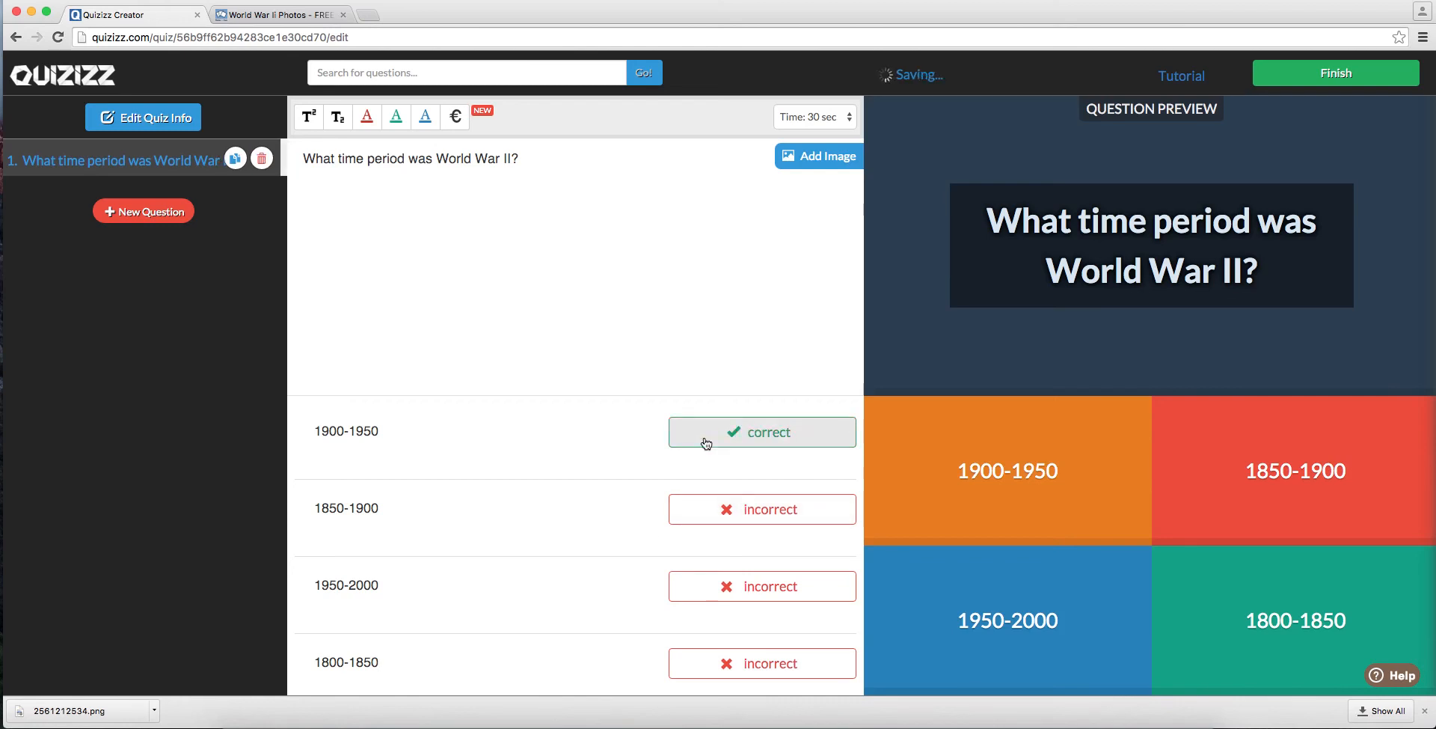
Step: Start adding an image to the first question, switch to Photos For Class and search for timeline photos
left_click(802, 159)
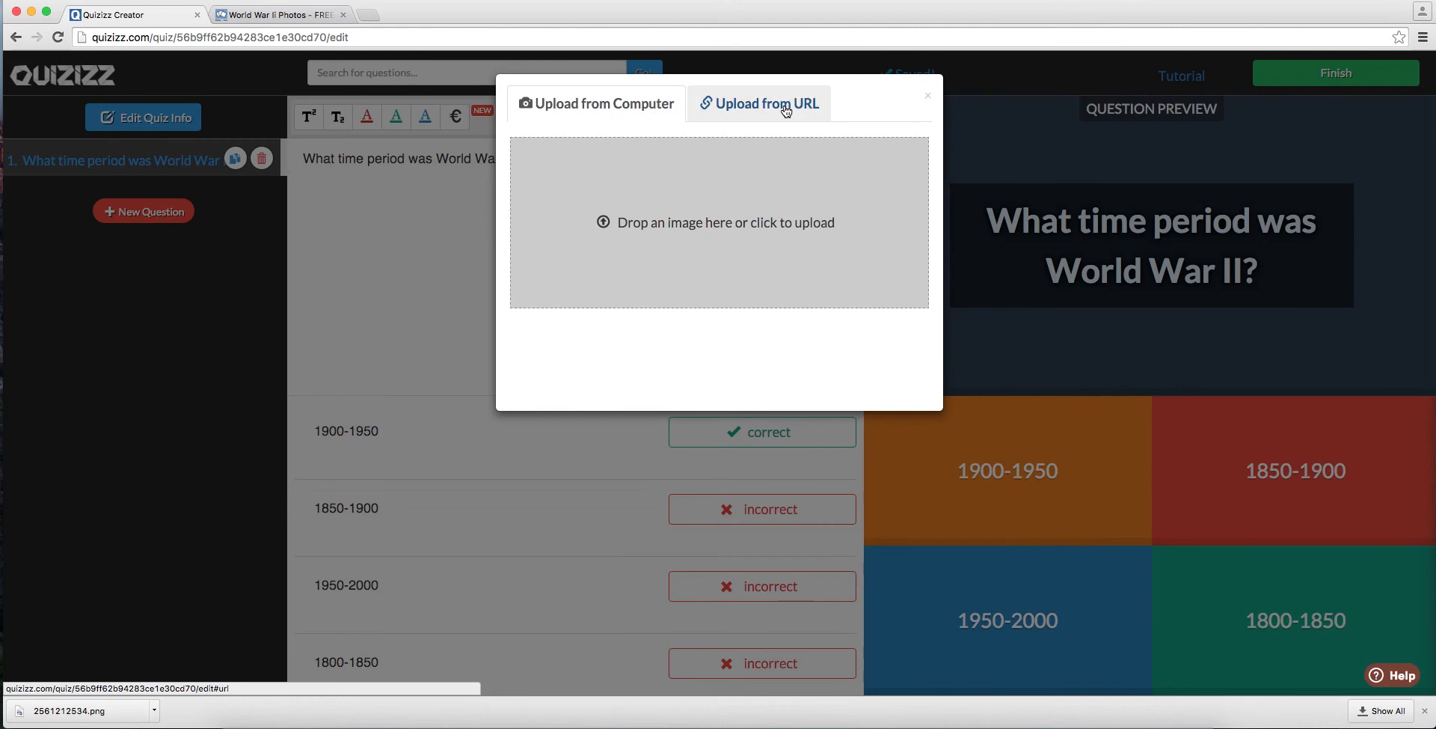
left_click(288, 19)
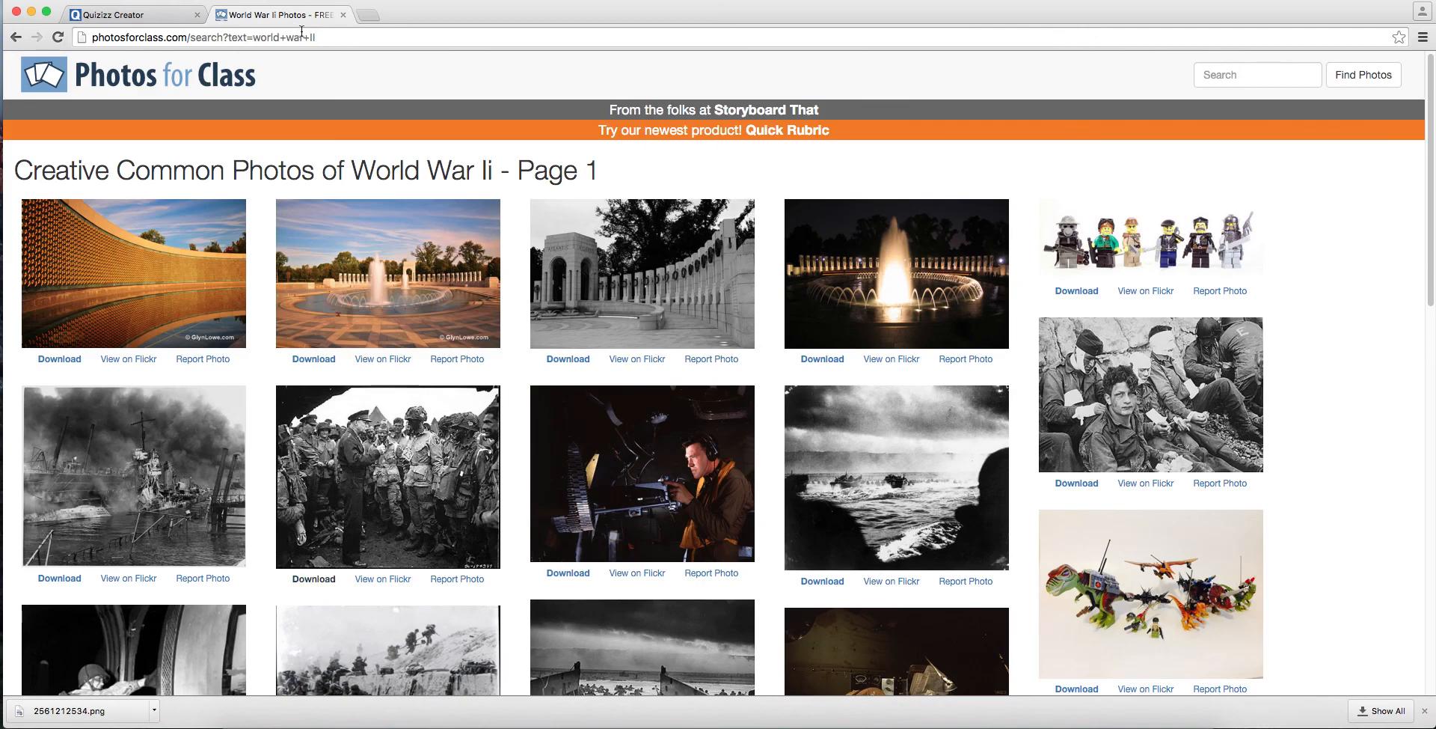
left_click(16, 37)
left_click_drag(398, 310, 303, 309)
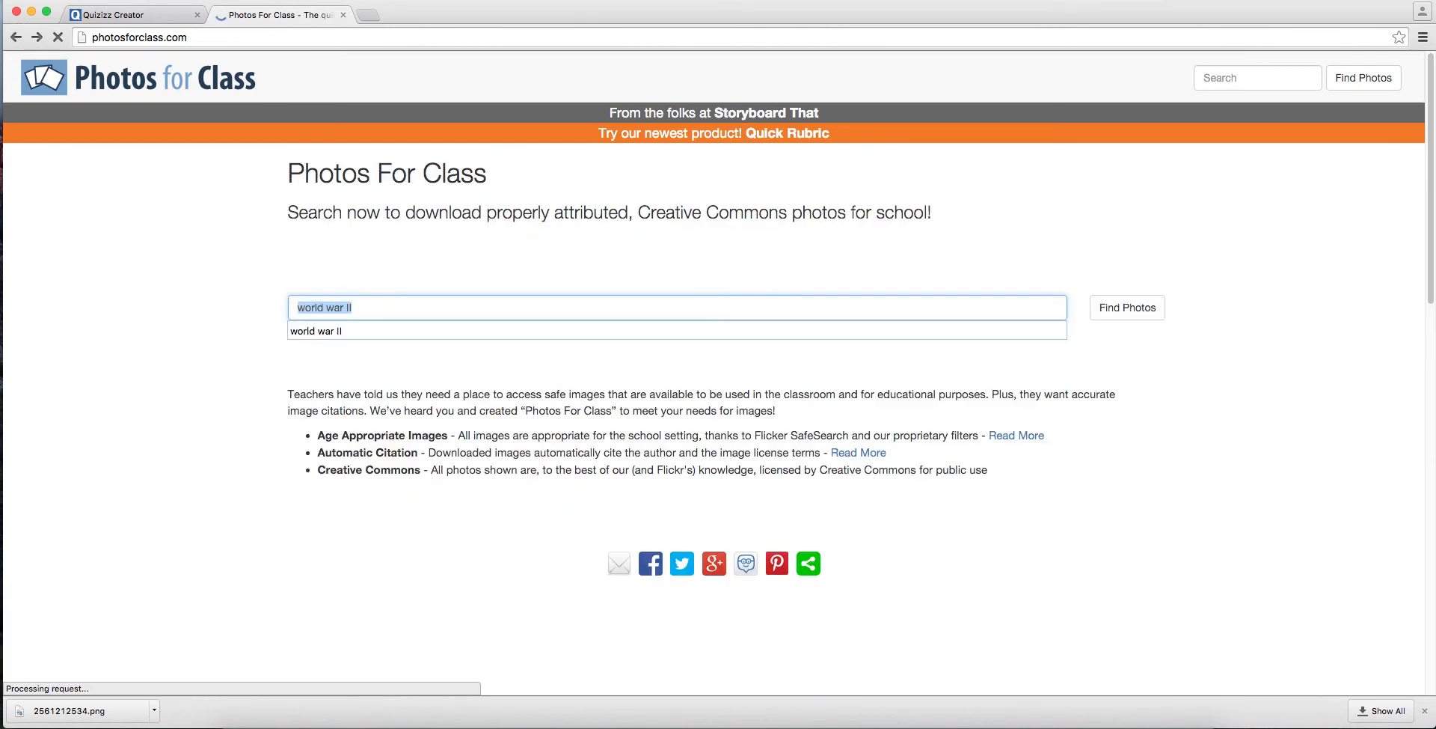
type("timelin")
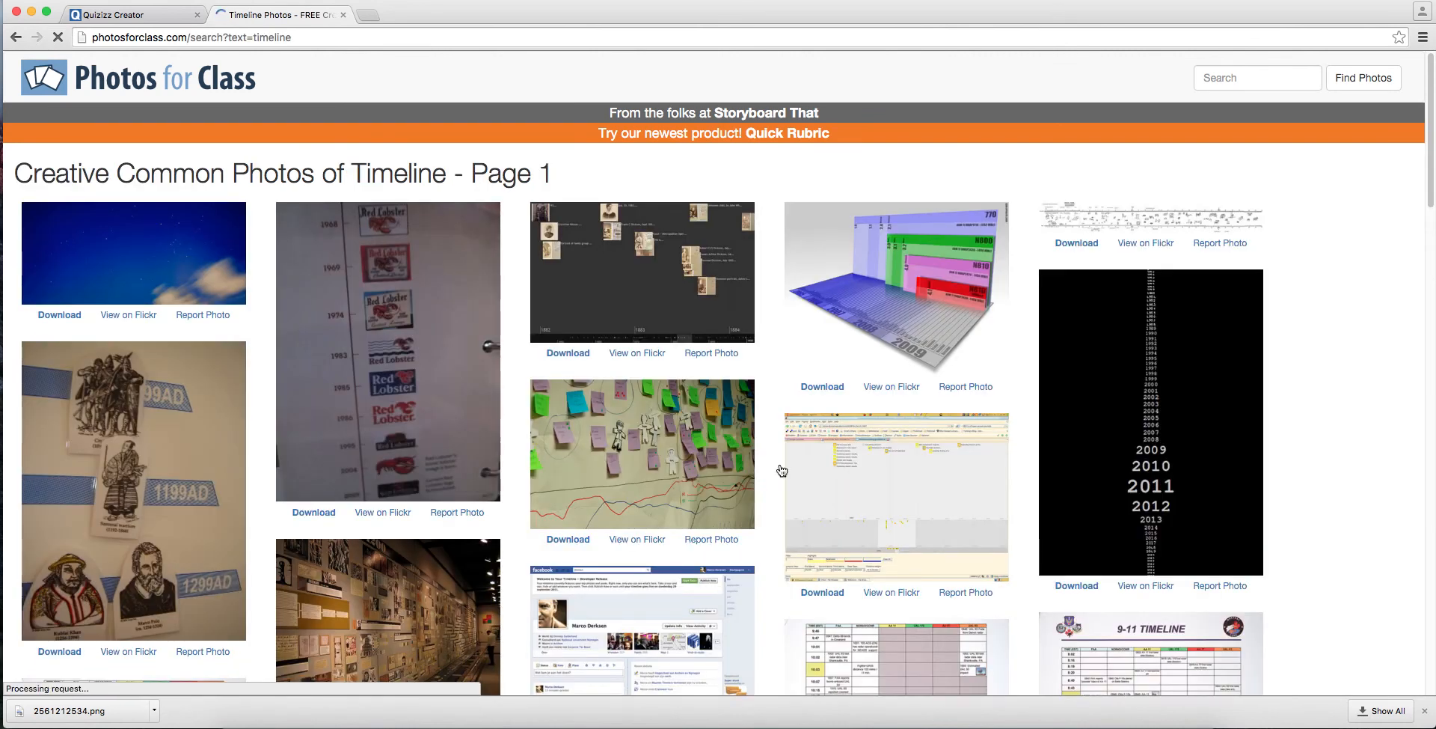
Step: Browse the timeline photos and download the black image with the vertical list of years around 2011
scroll(1292, 504, "down", 5)
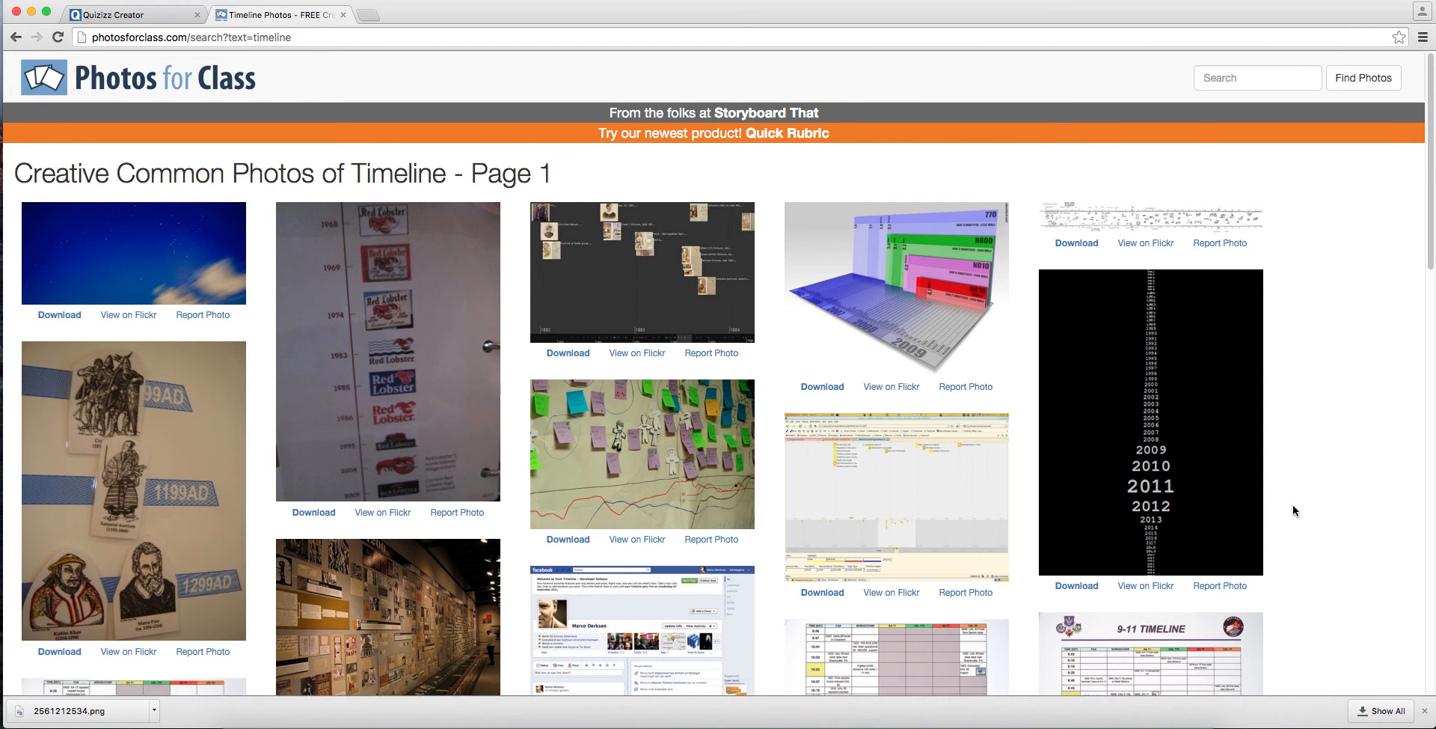
scroll(1295, 509, "down", 20)
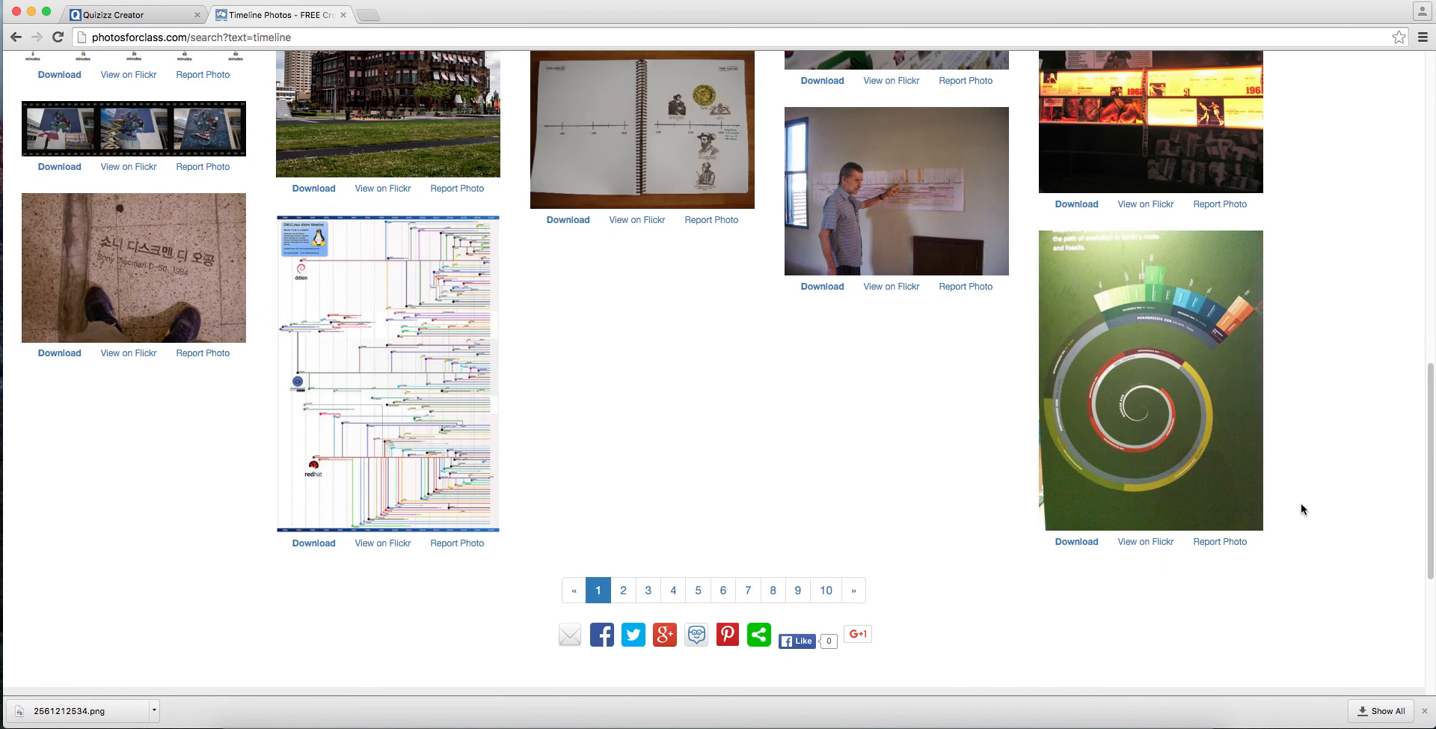
scroll(1300, 503, "down", 4)
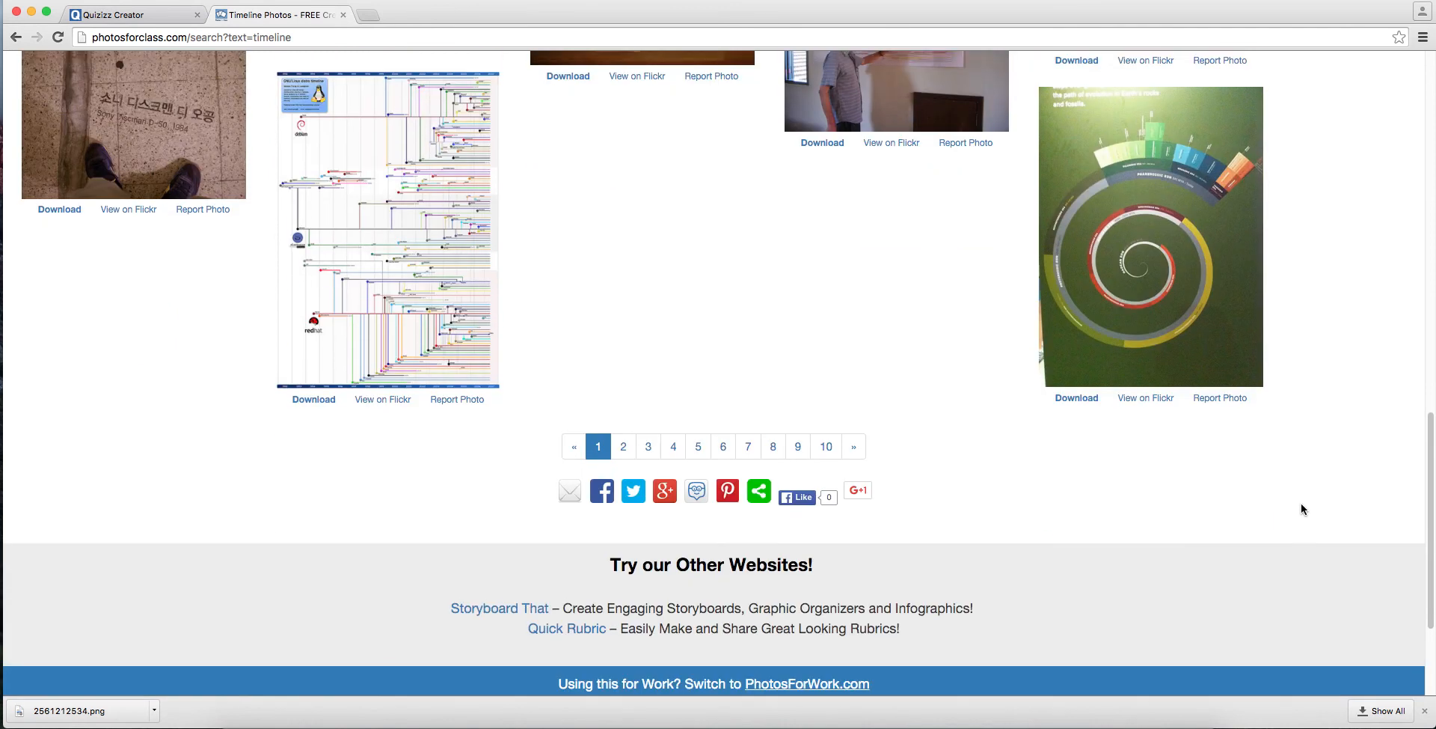
scroll(1300, 509, "up", 15)
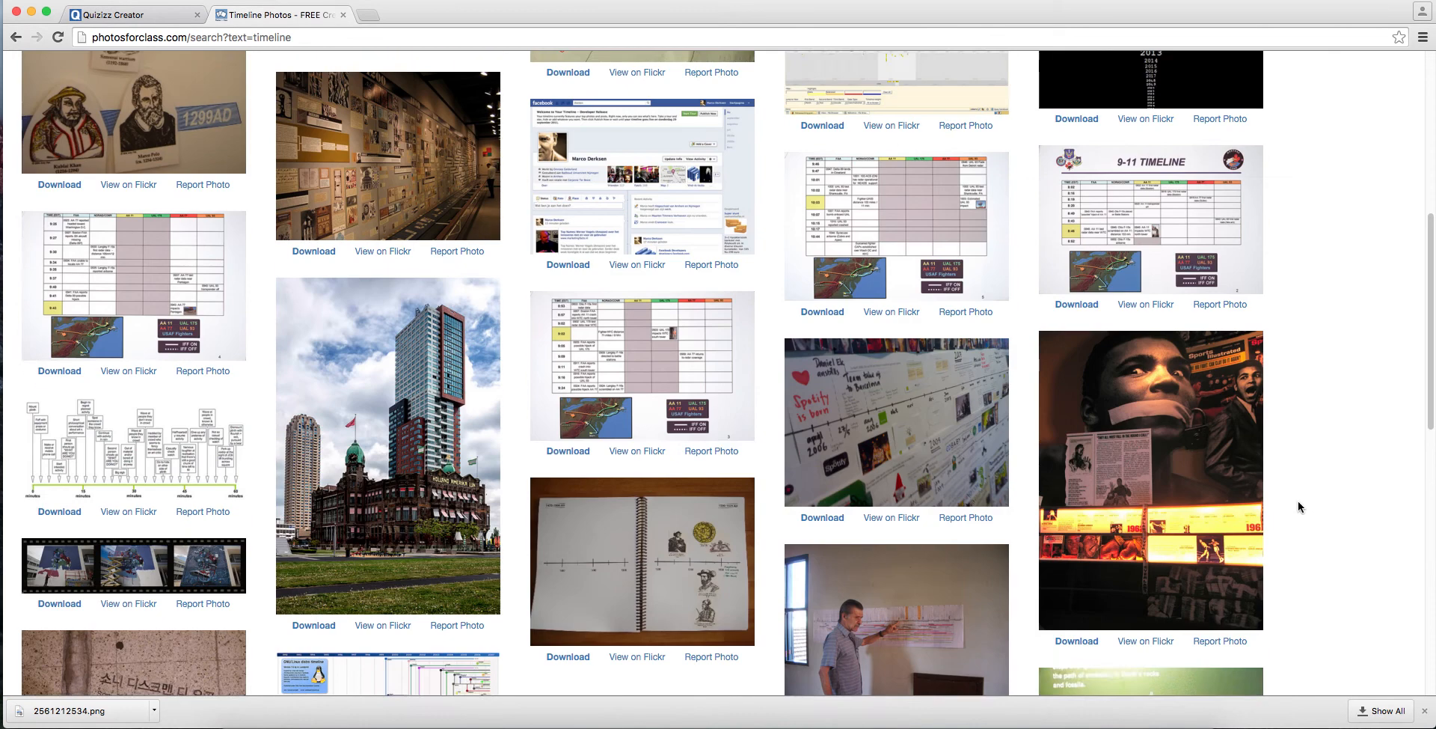
scroll(1298, 507, "up", 12)
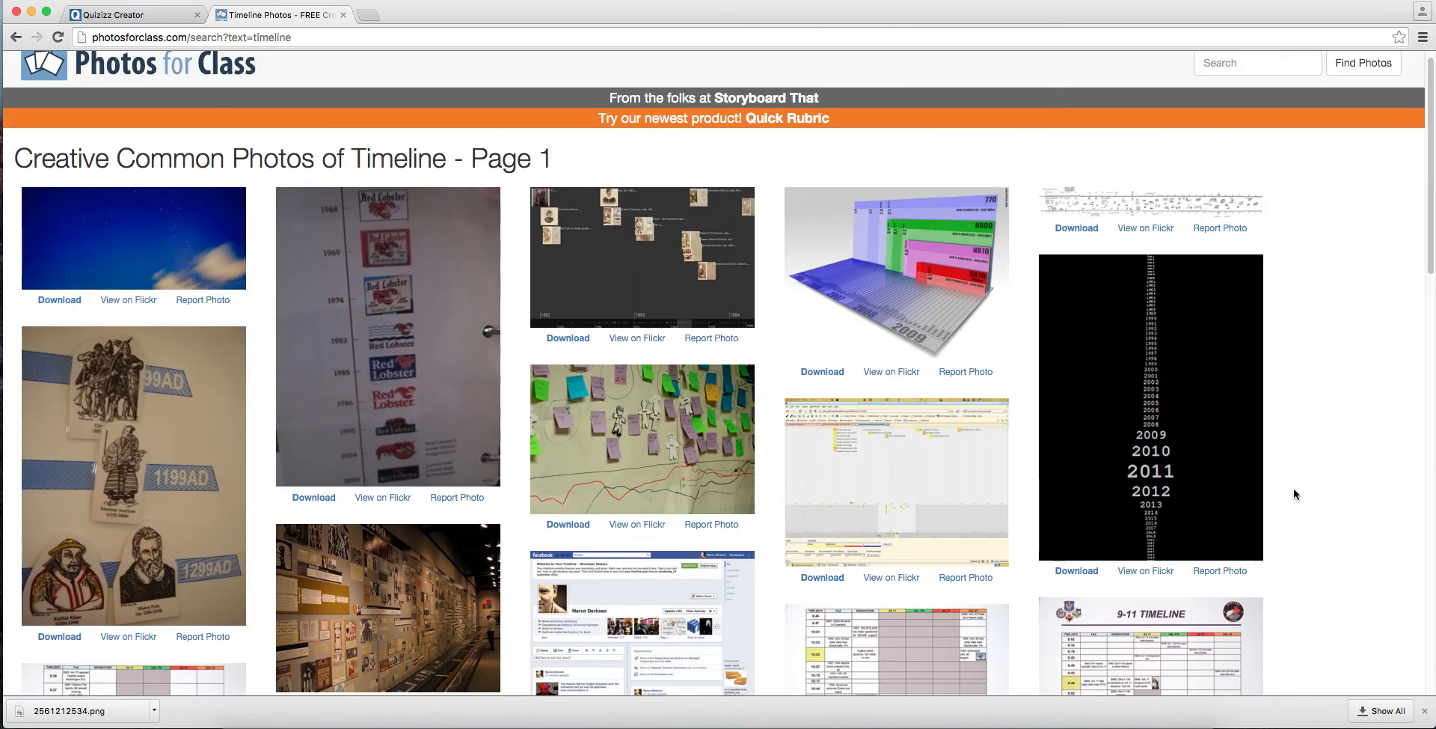
left_click(1169, 402)
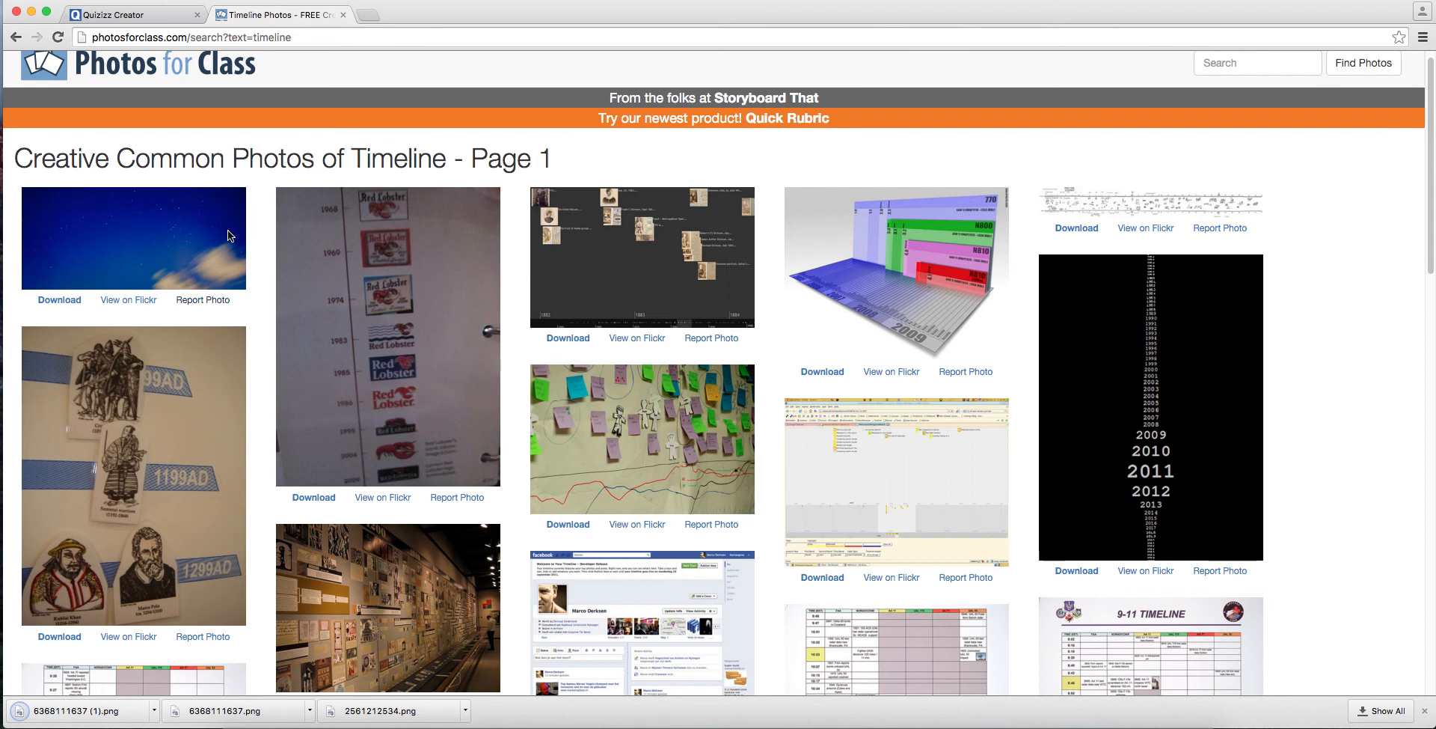
left_click(180, 15)
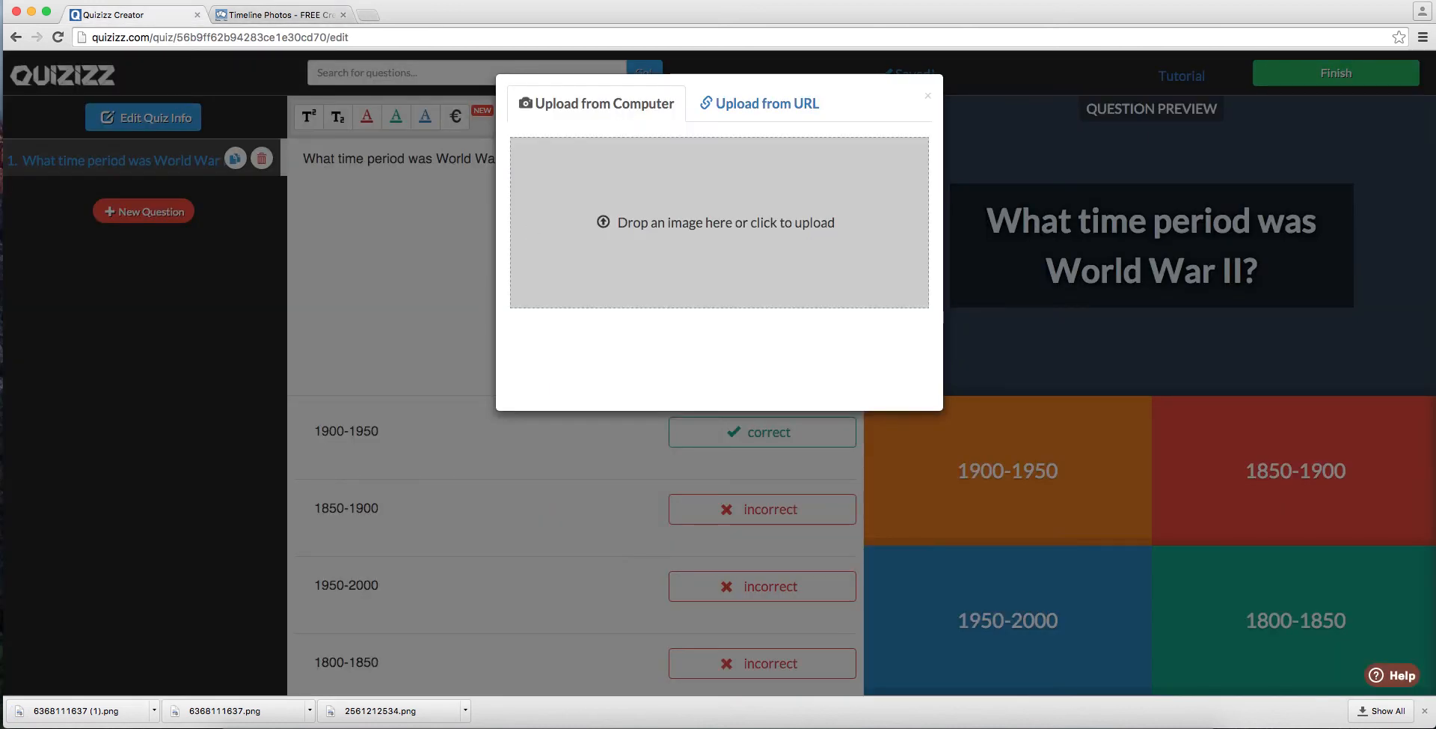
left_click_drag(75, 711, 672, 223)
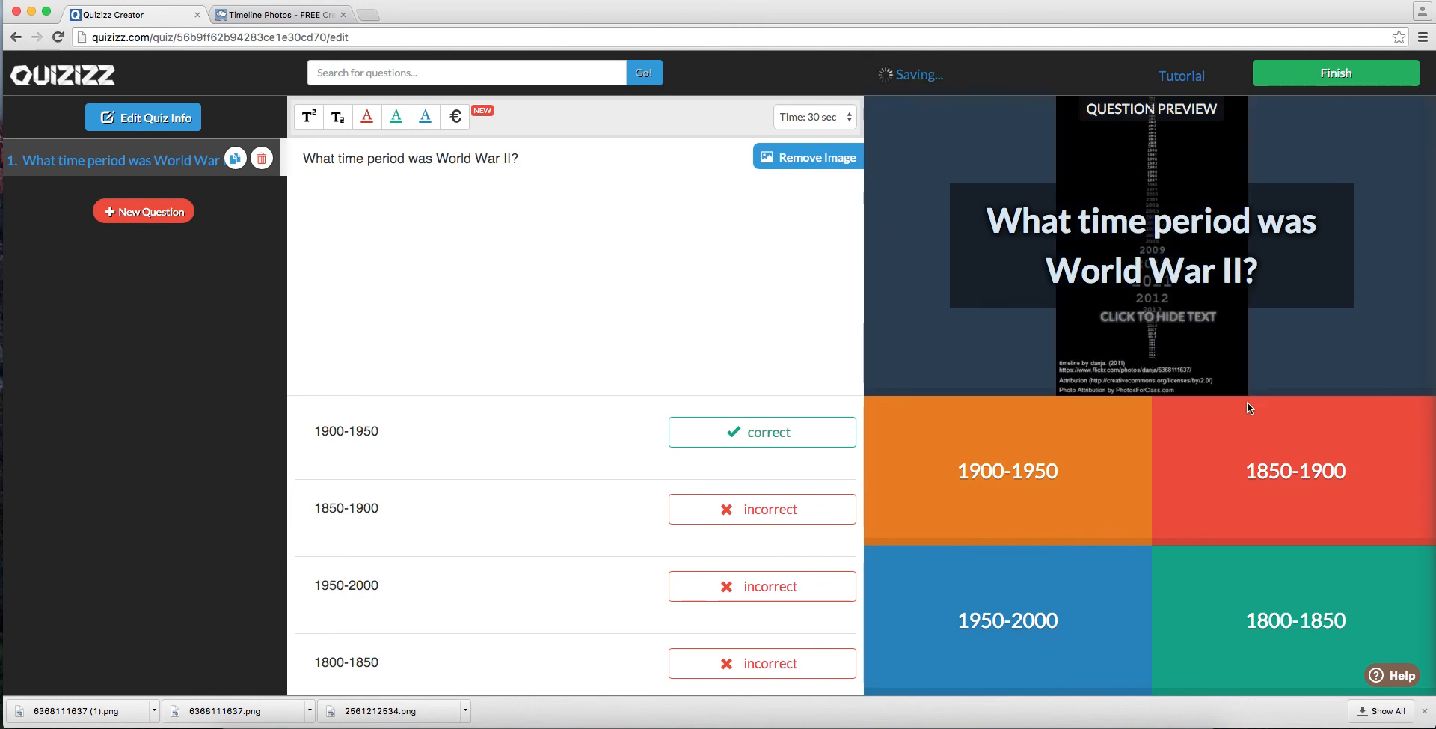
left_click(1206, 323)
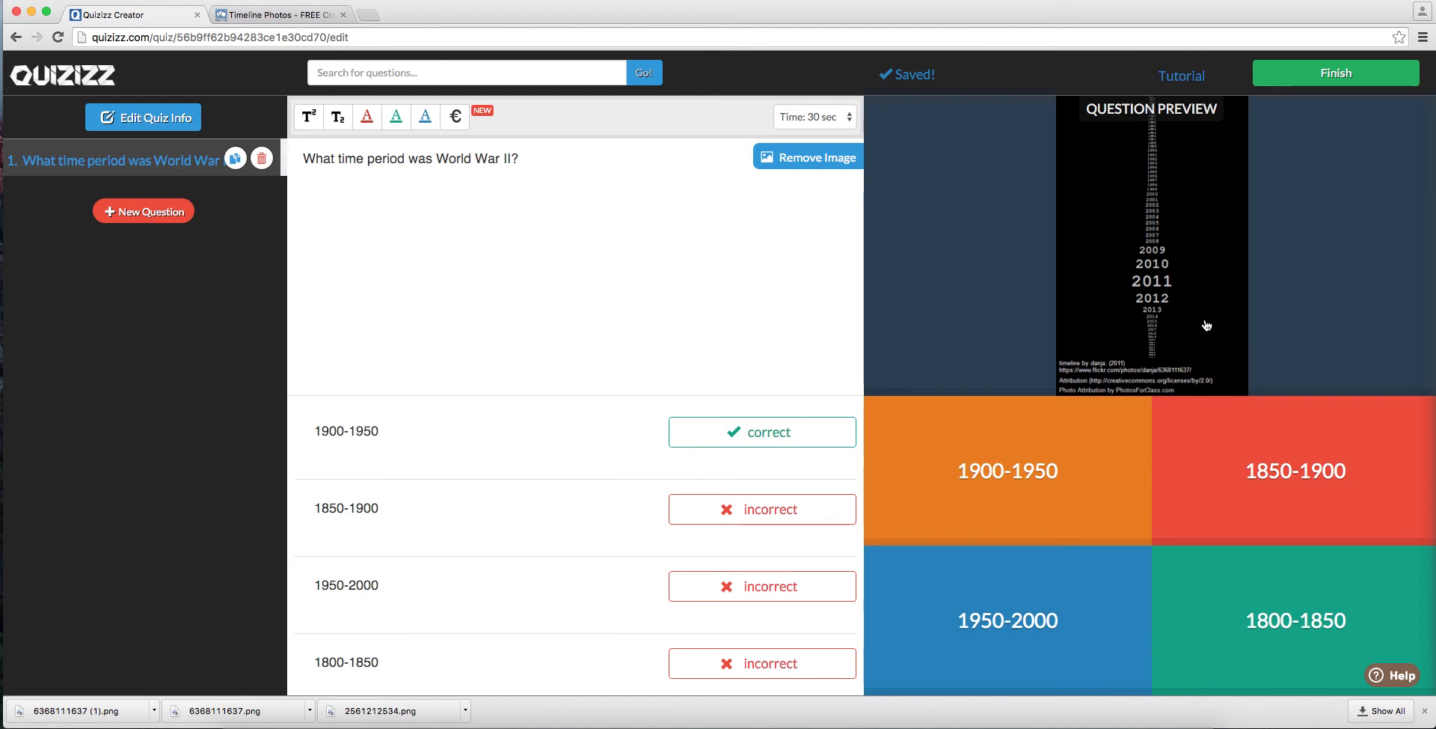
left_click(1206, 324)
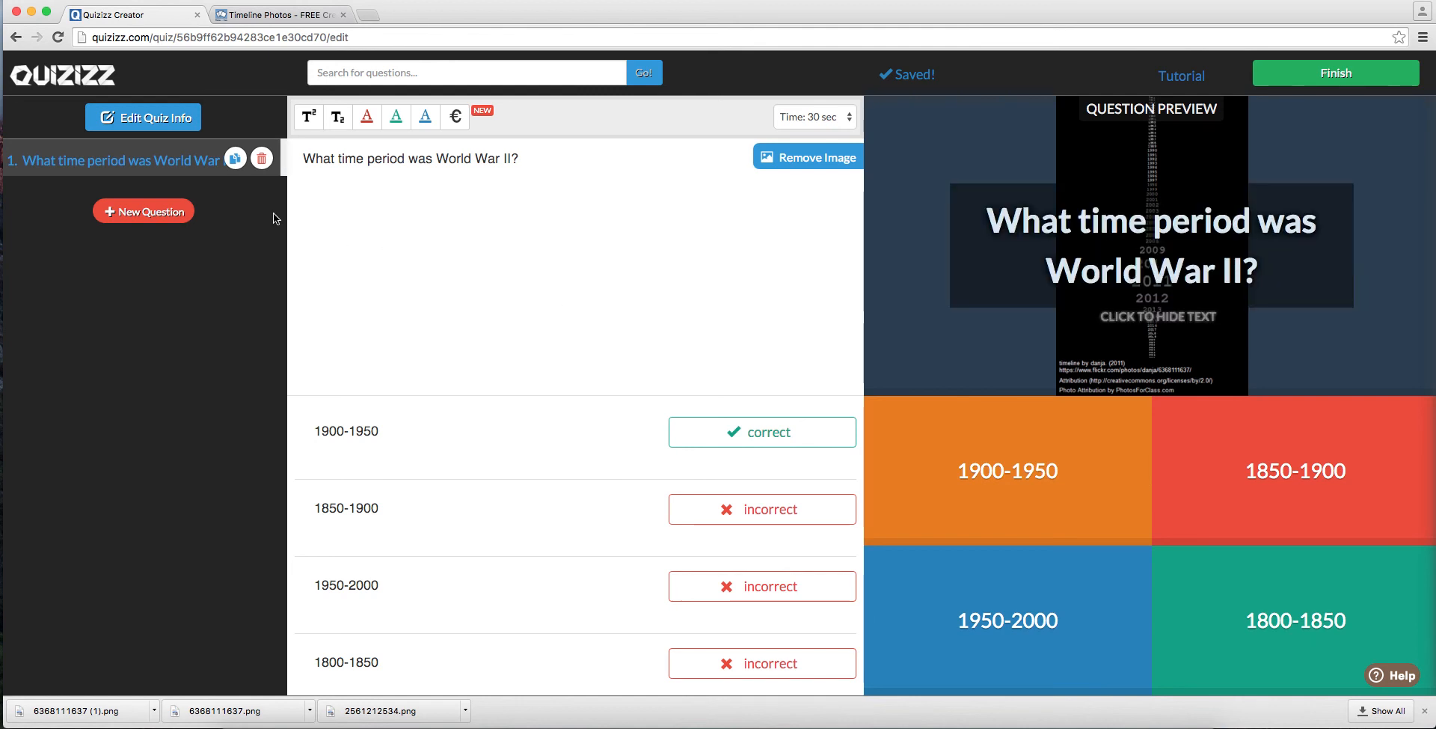
Step: Search for existing questions on "world war ii" and dismiss the tip about searching for questions
left_click(383, 71)
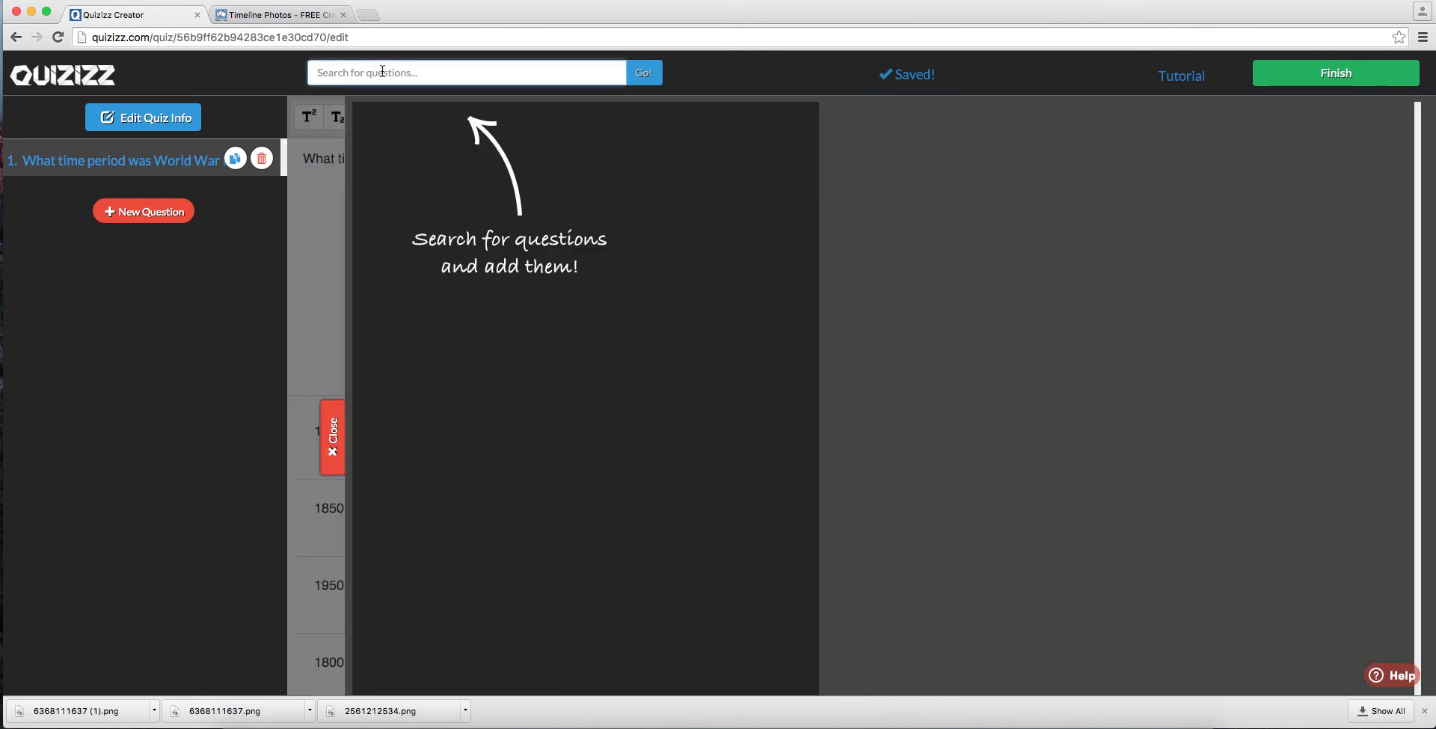
type("world war ii")
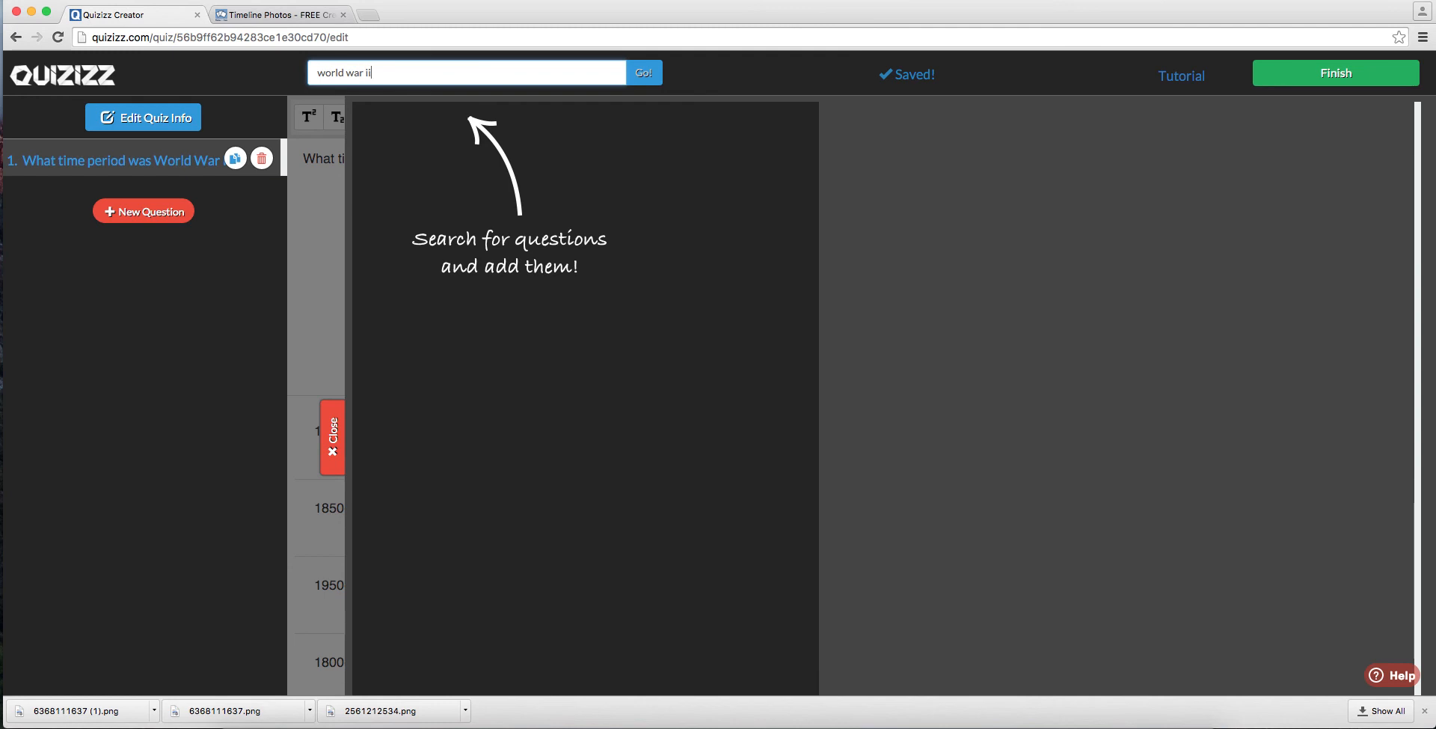
key("Return")
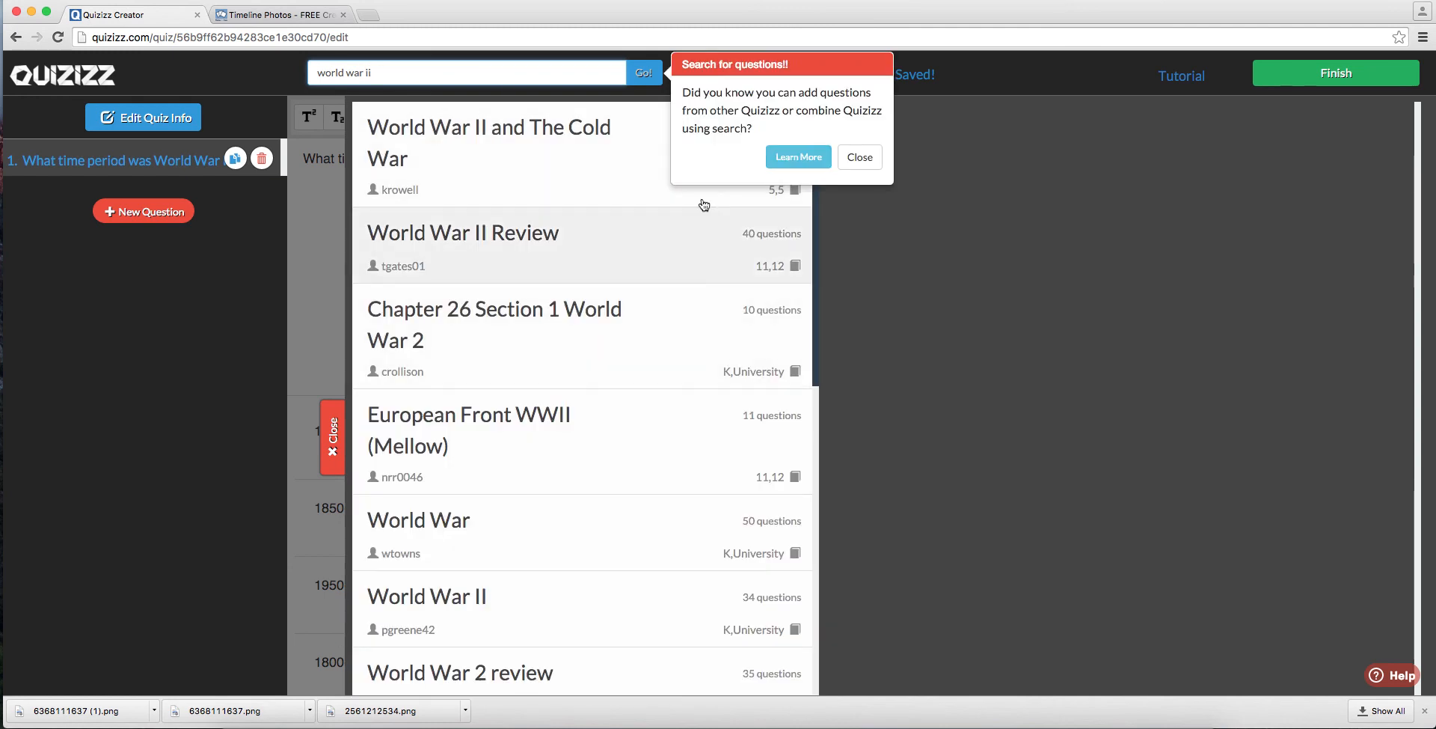
left_click(849, 164)
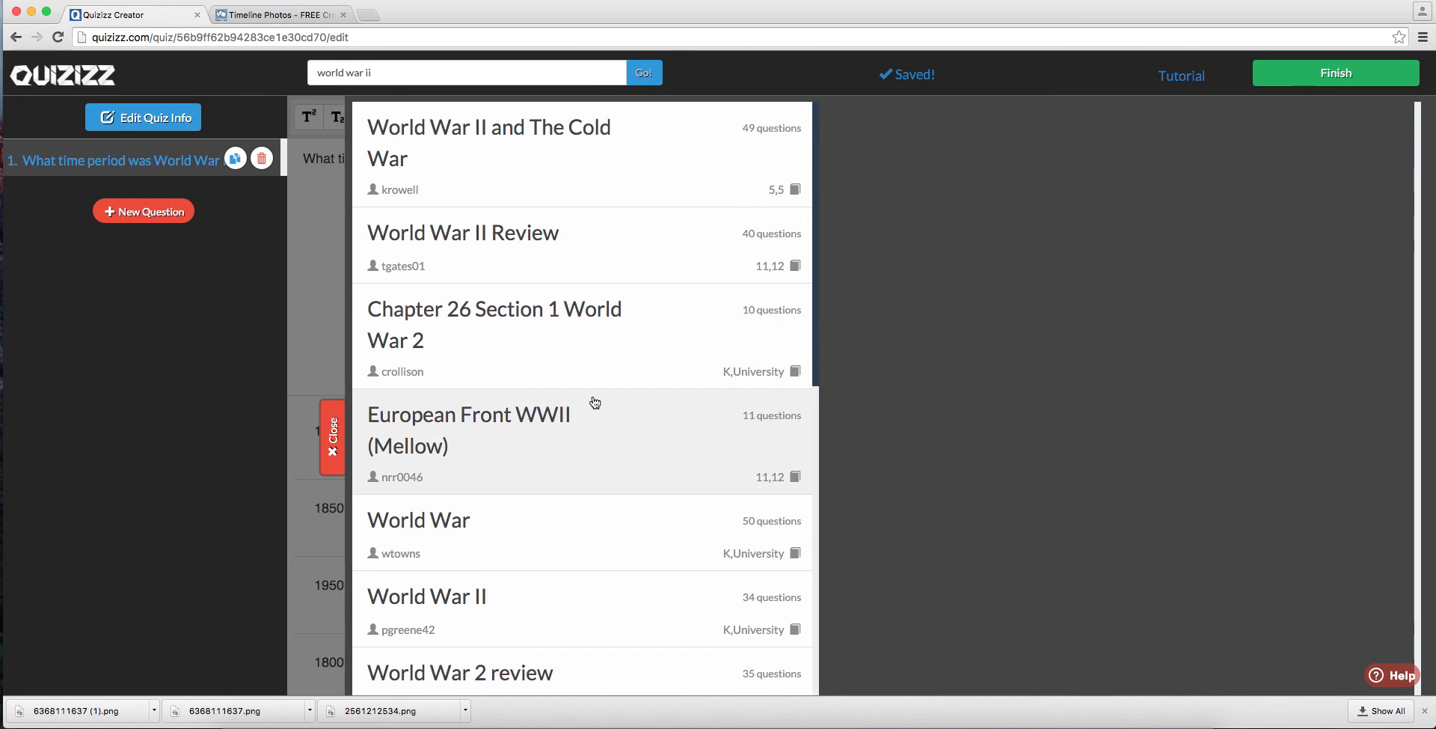
Step: Preview the 20-question World War II quiz and add its question about the Nuremberg Laws & Kristallnacht
scroll(610, 477, "down", 1)
scroll(611, 479, "down", 5)
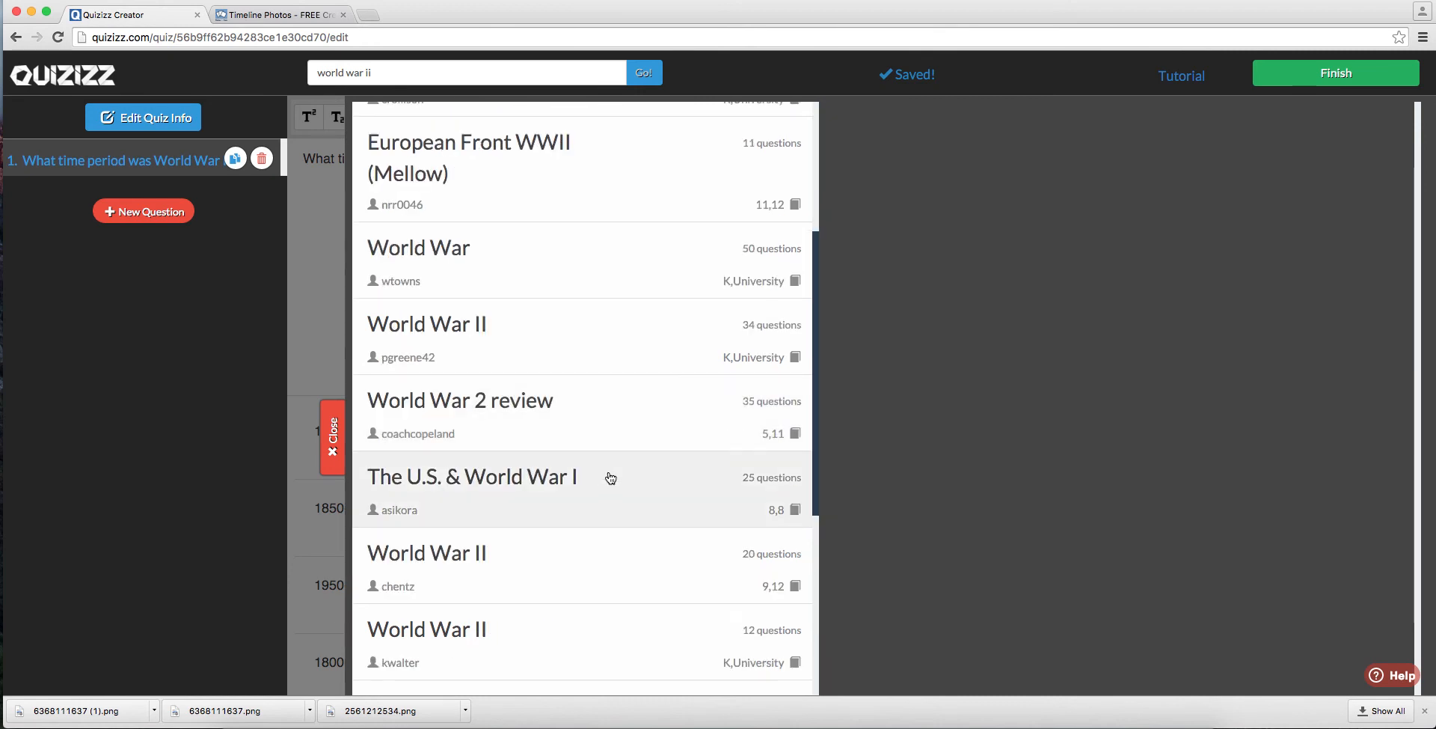
left_click(612, 494)
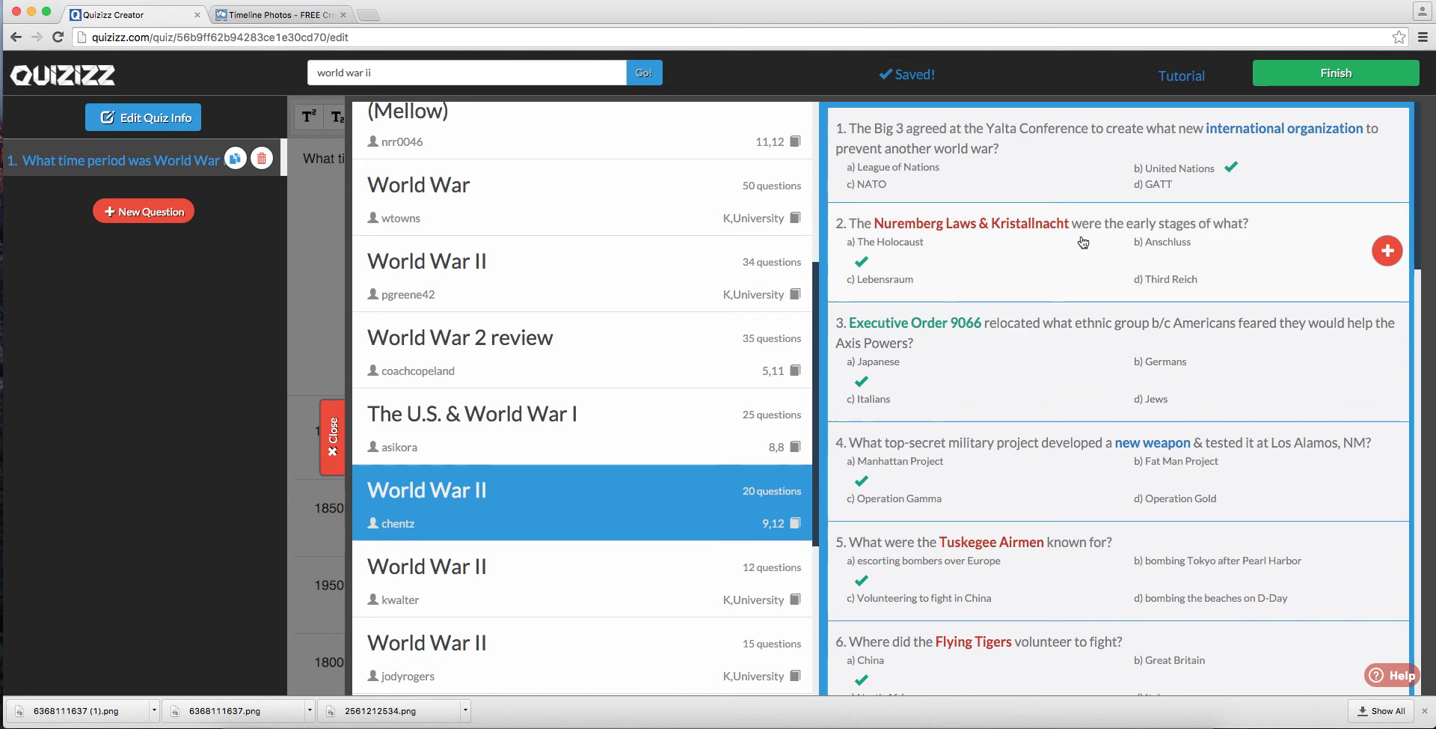
left_click(1389, 252)
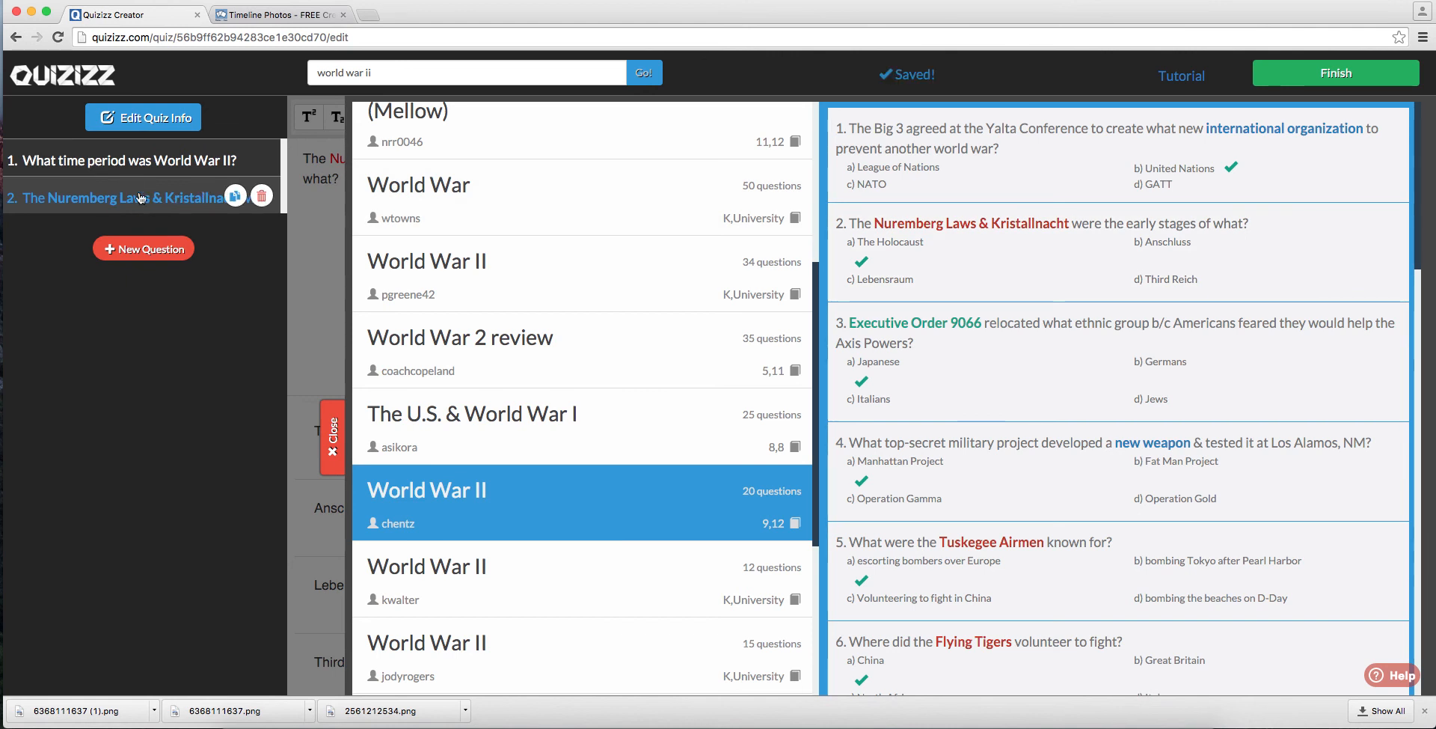
Step: Add the question about the significance of the D-Day invasion from the same World War II quiz
scroll(637, 314, "down", 1)
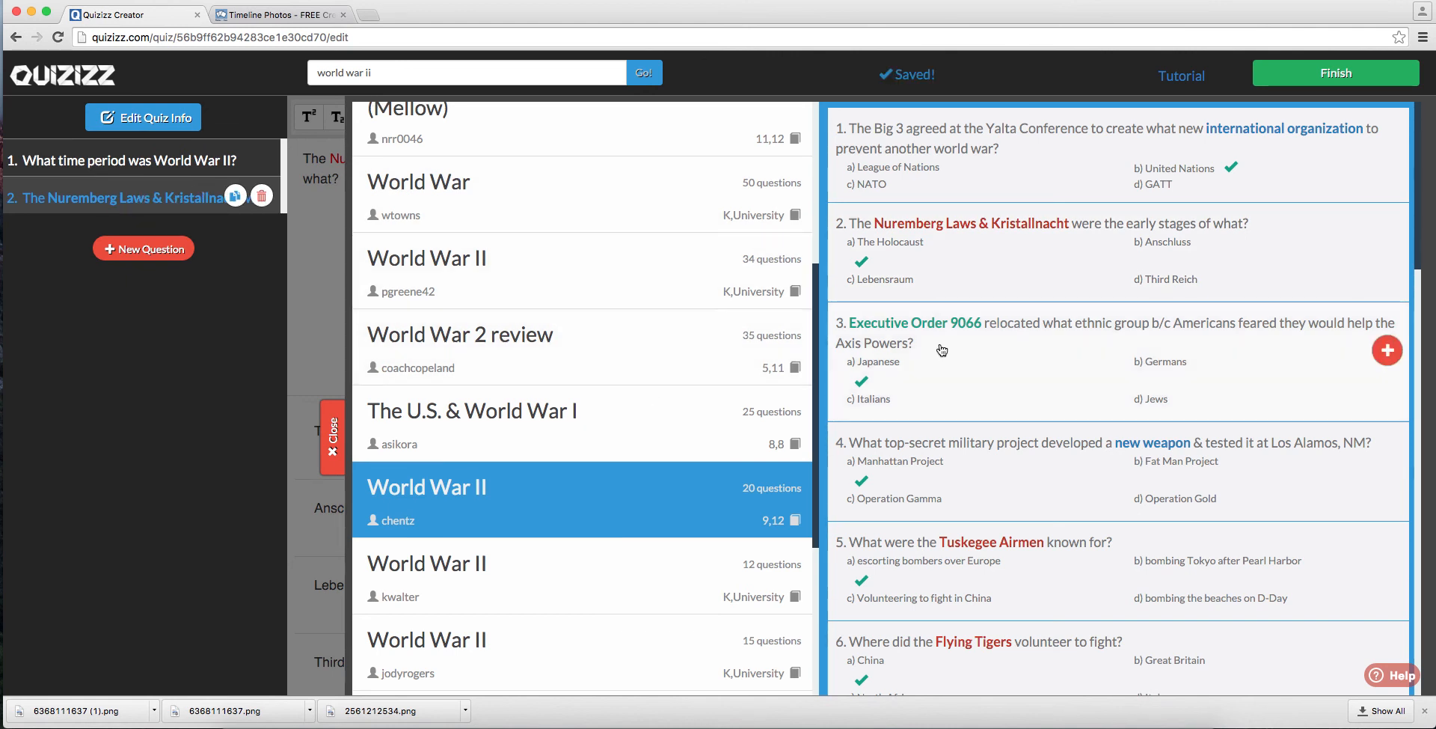
scroll(1078, 390, "down", 8)
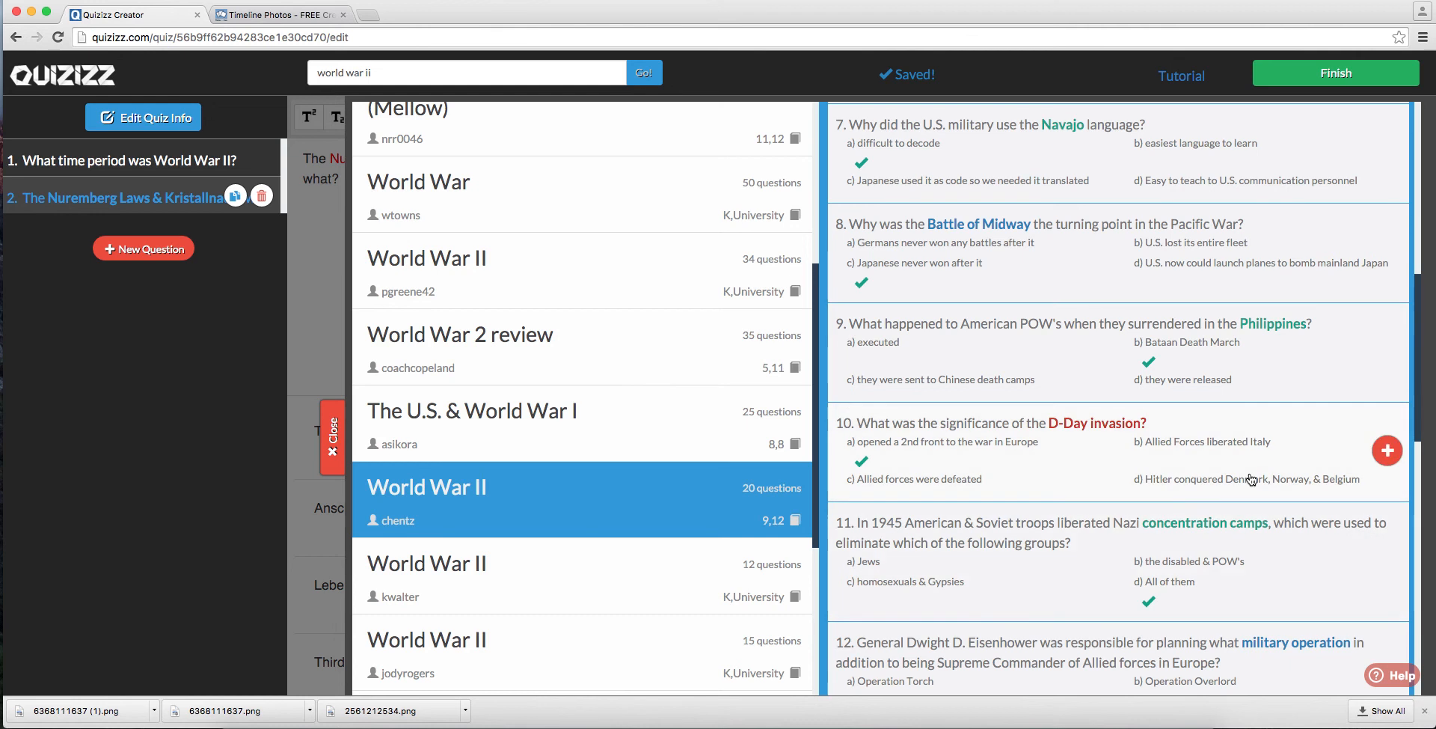
left_click(1388, 449)
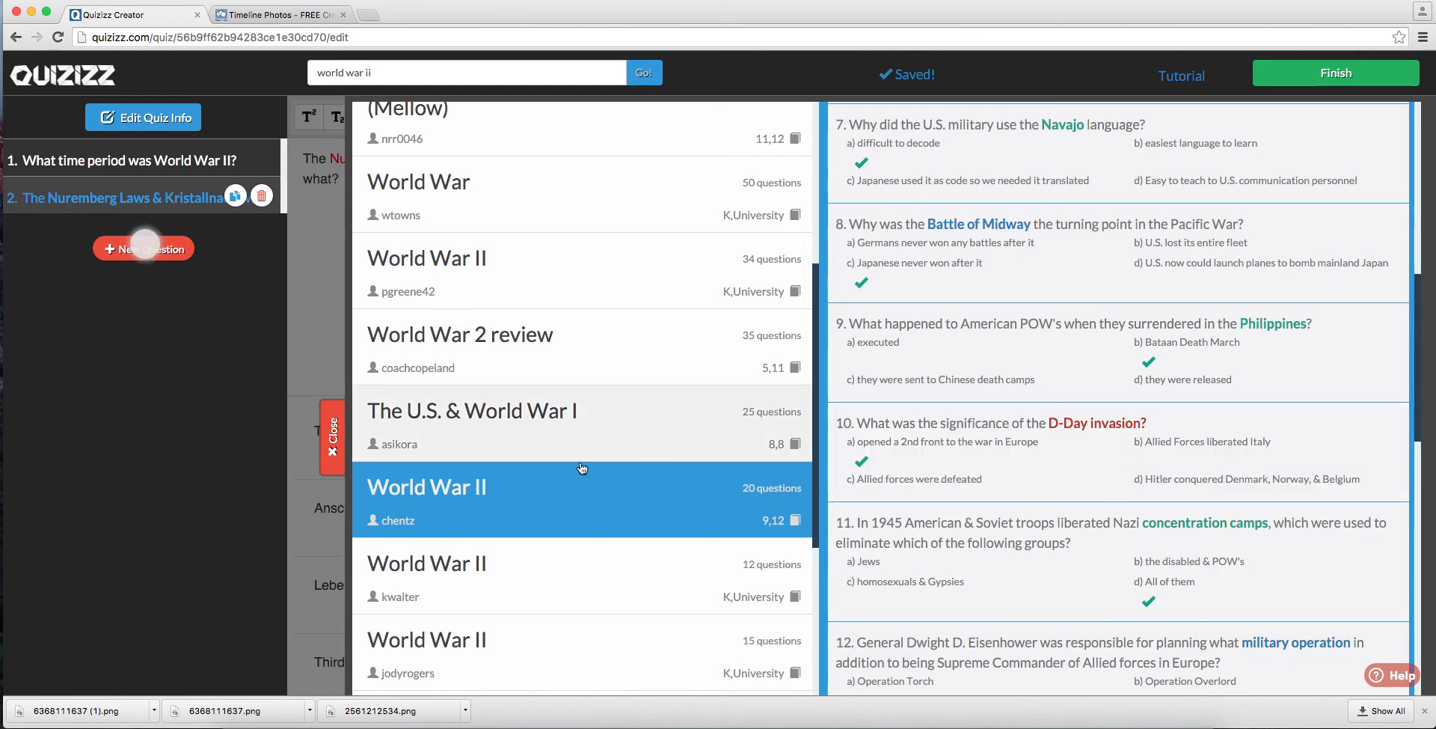
Step: Add the language-group question from World War II Quiz and the 1941-1942 unemployment rate question from the five-question World War II quiz
scroll(583, 464, "down", 5)
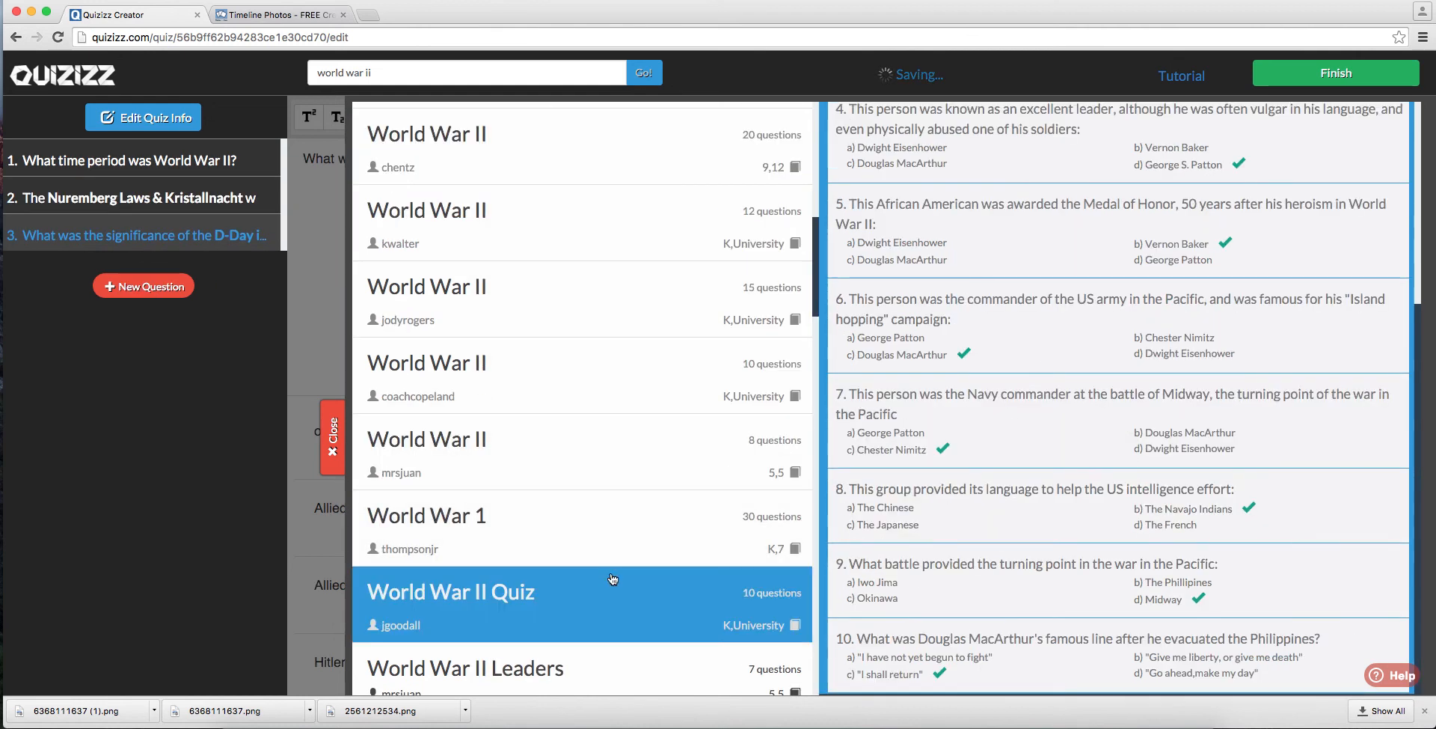
left_click(1385, 518)
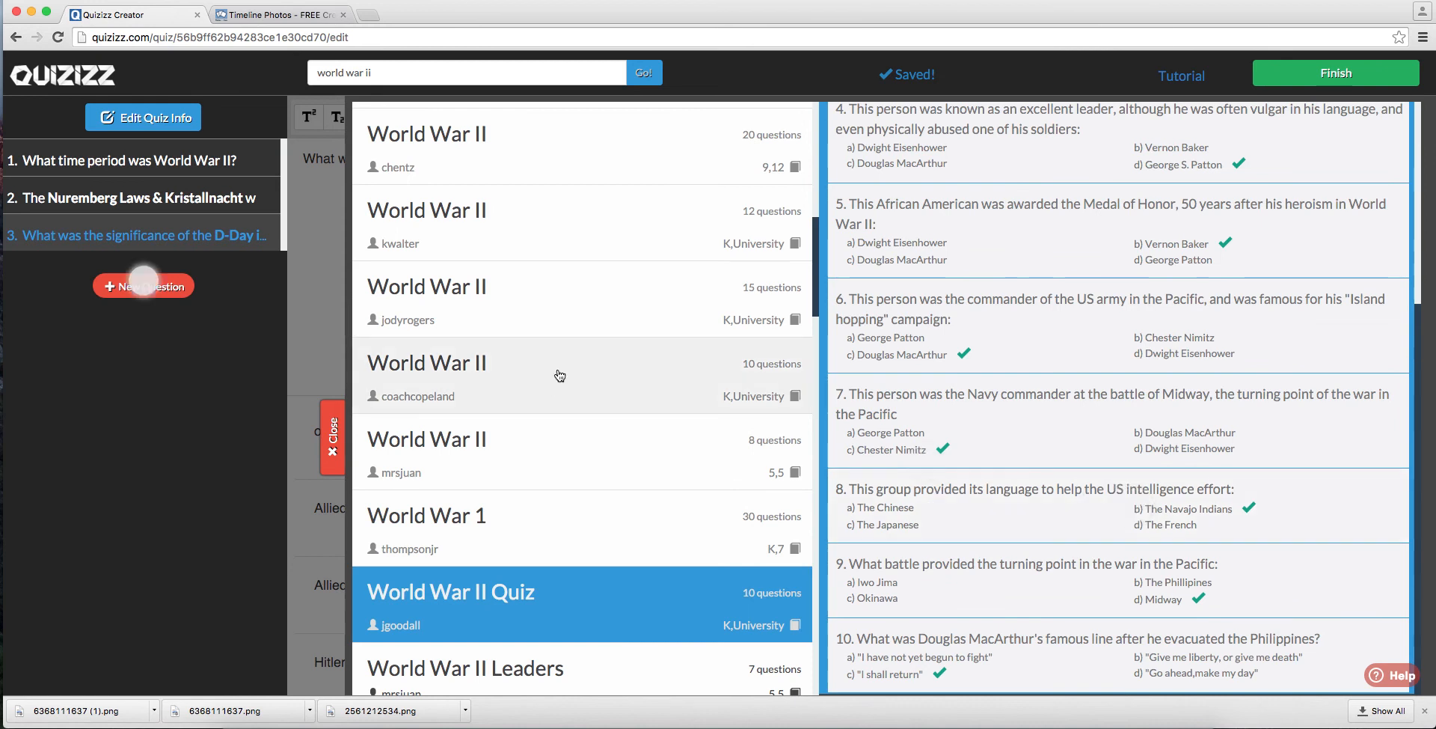
scroll(569, 374, "down", 10)
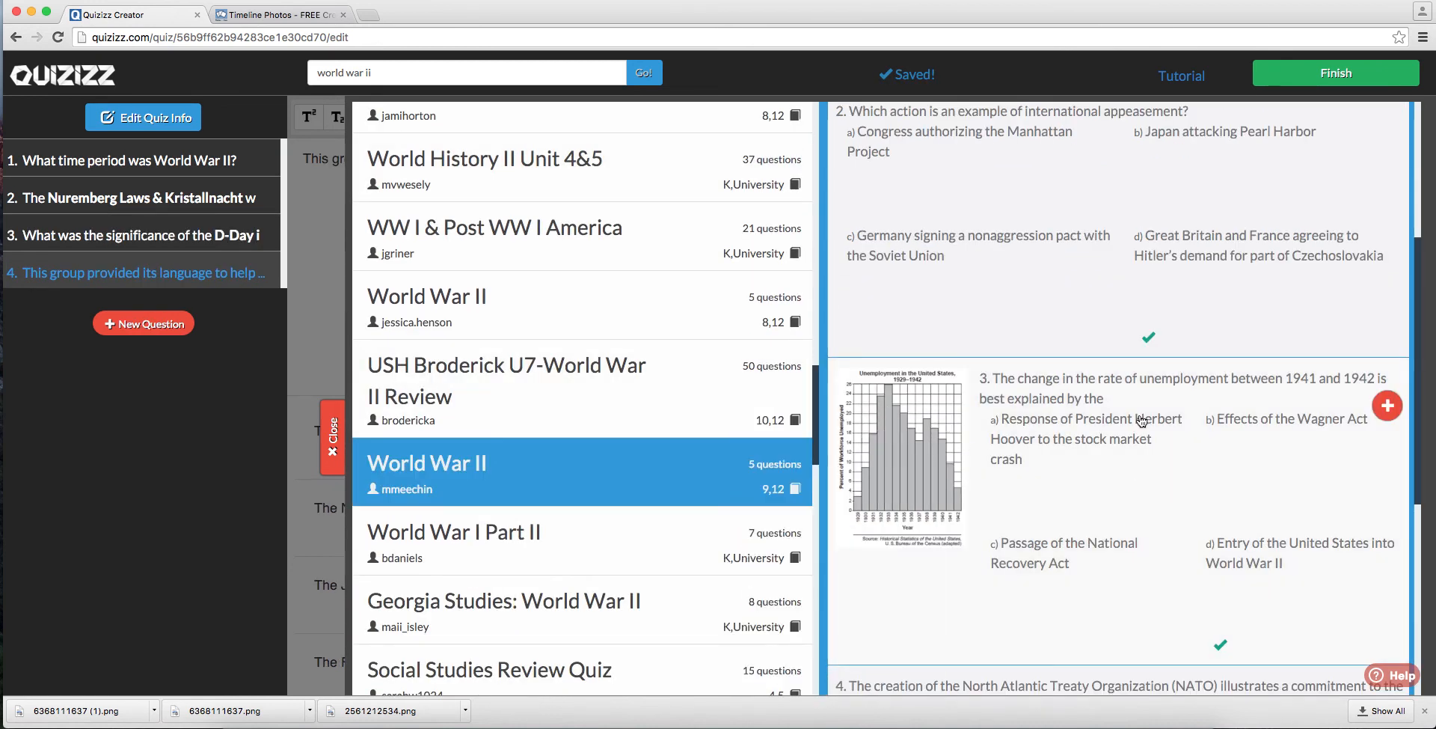
mouse_move(926, 457)
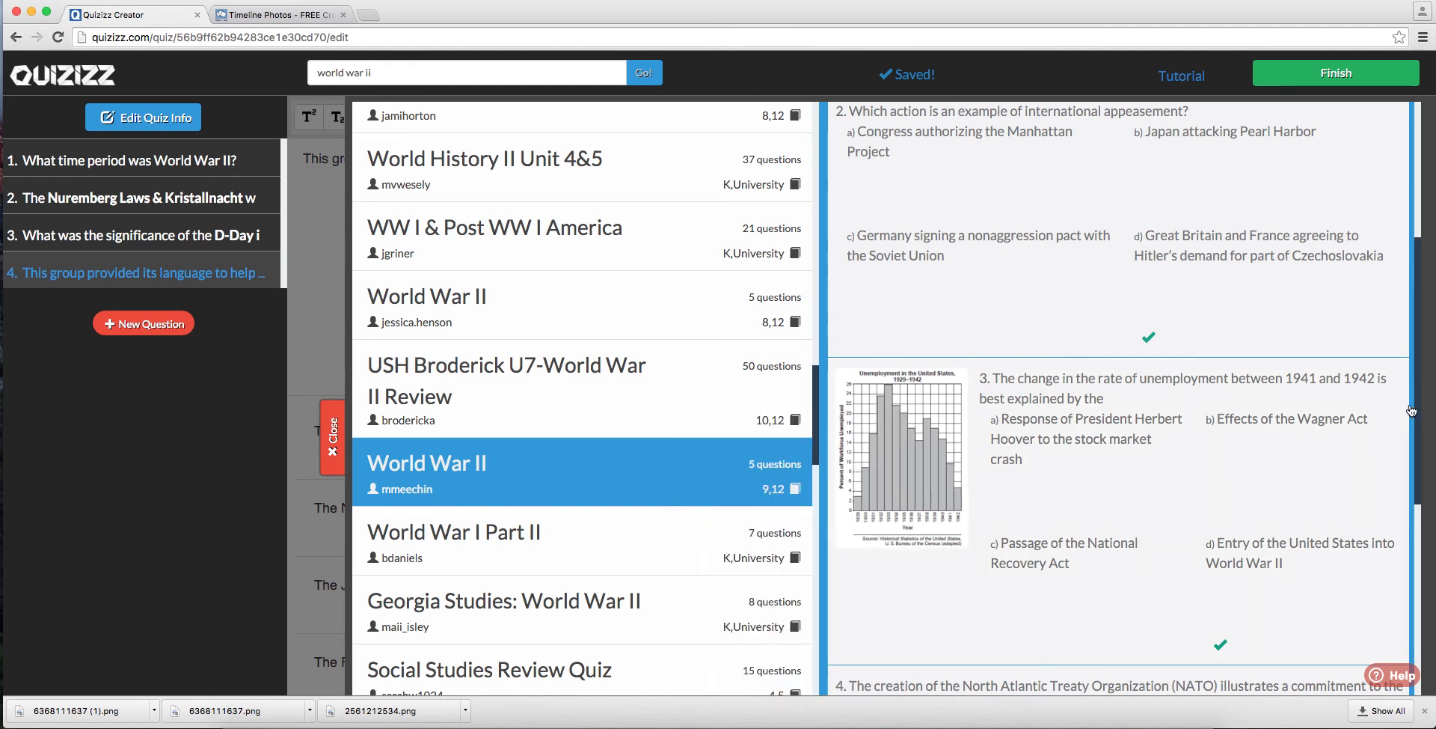
left_click(1390, 407)
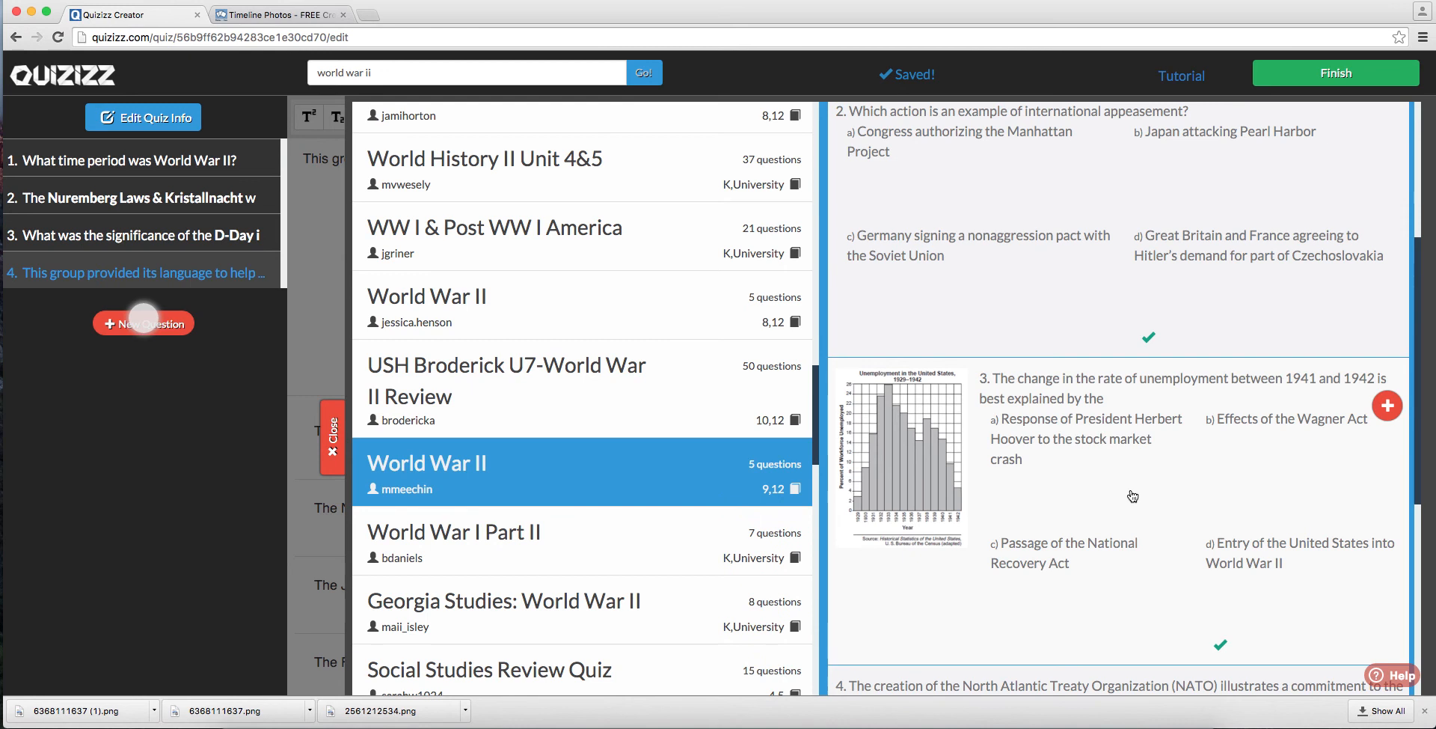
Step: Add the question about the main idea of the 1942 cartoon, and close the question search
scroll(1131, 492, "down", 5)
scroll(1131, 492, "down", 2)
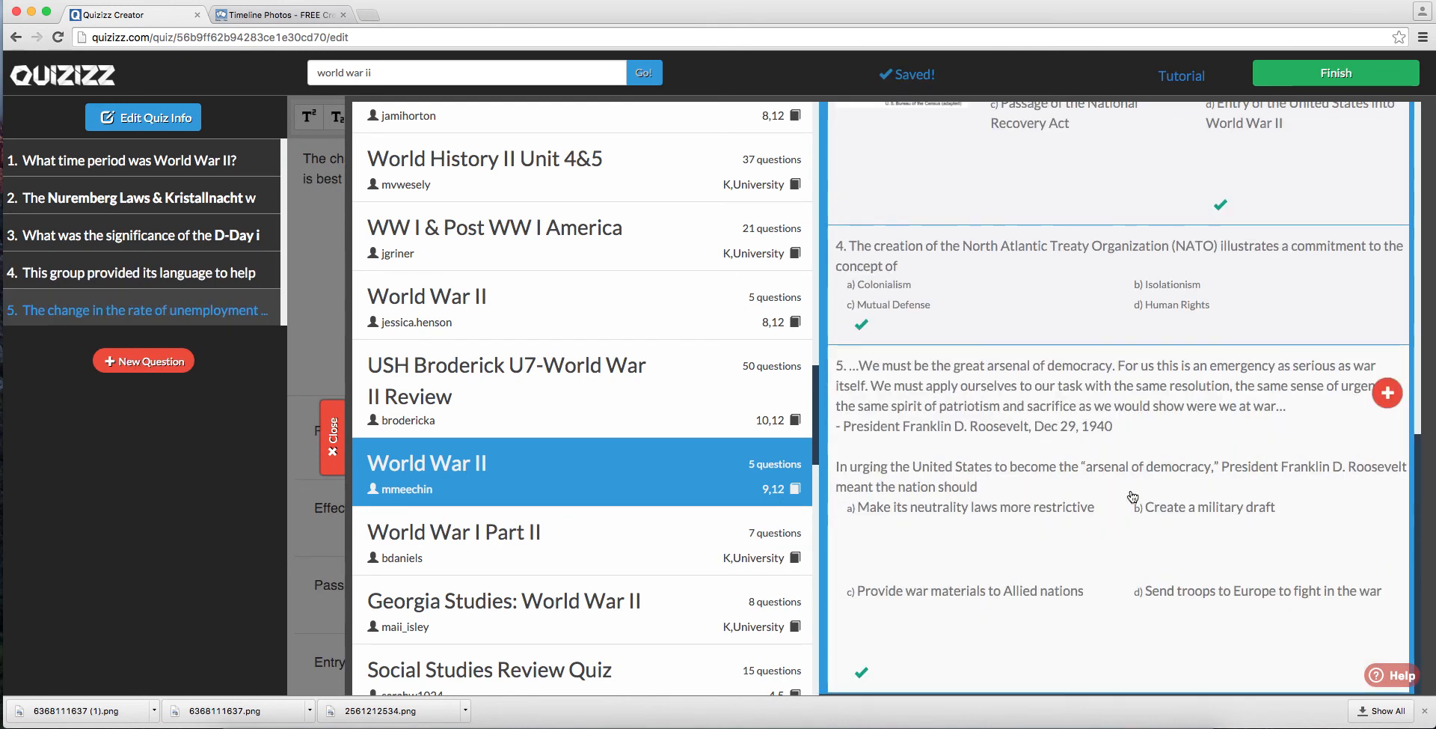
scroll(1129, 493, "up", 10)
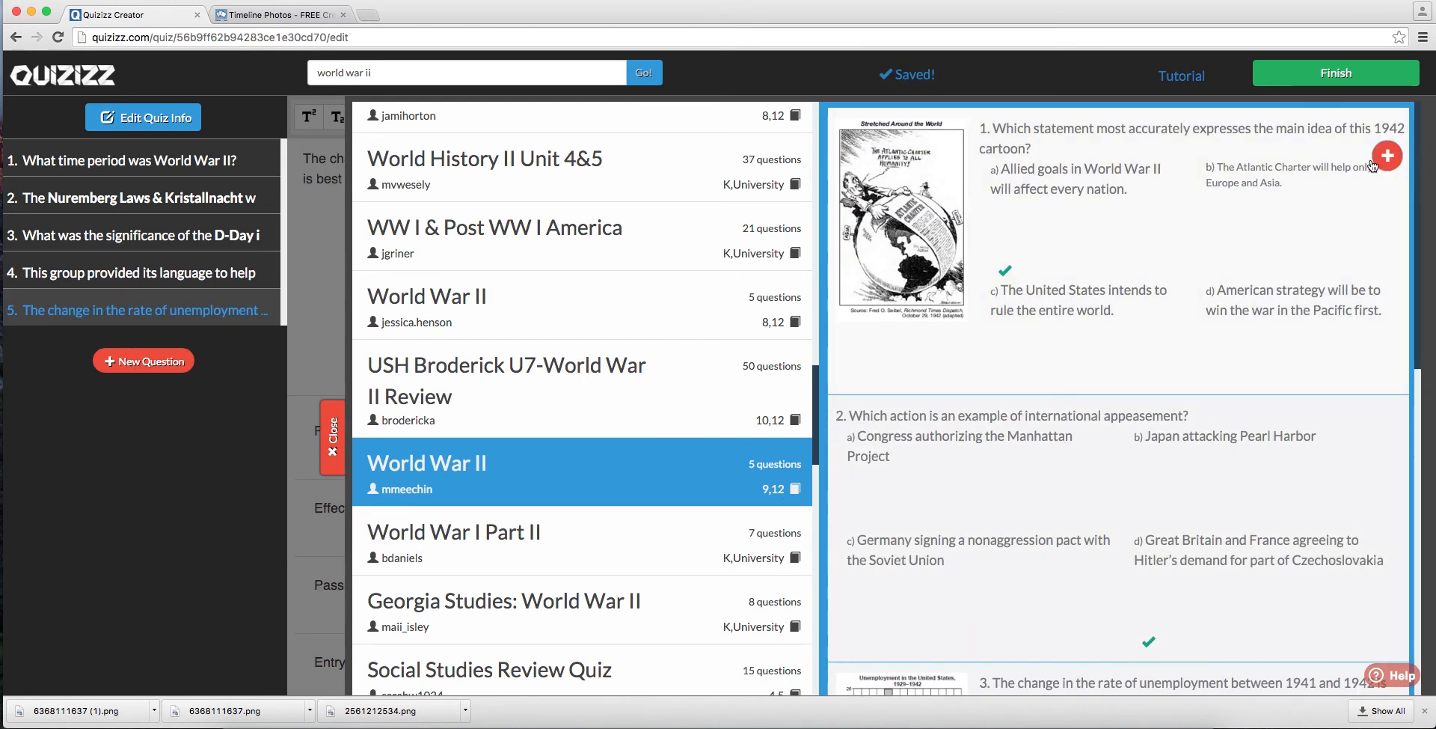
left_click(1393, 156)
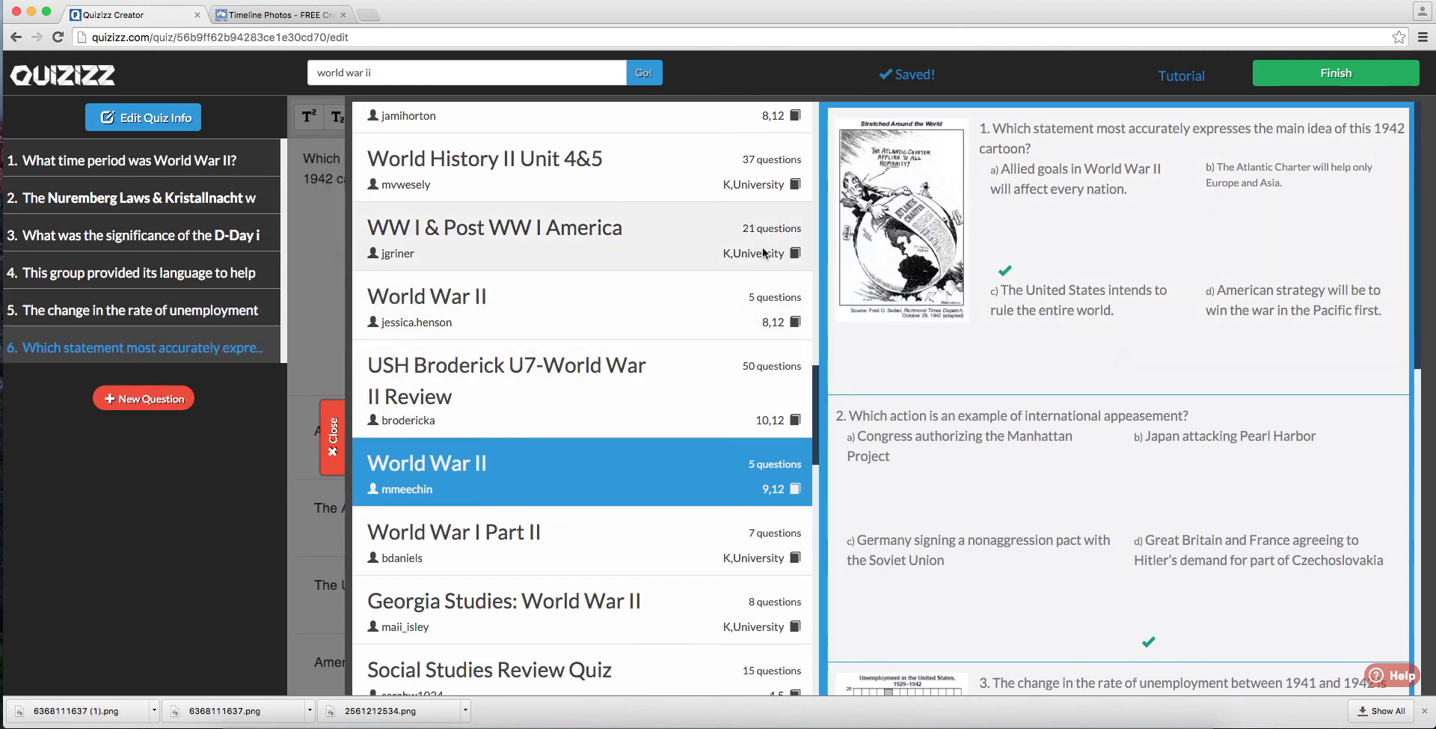
left_click(333, 442)
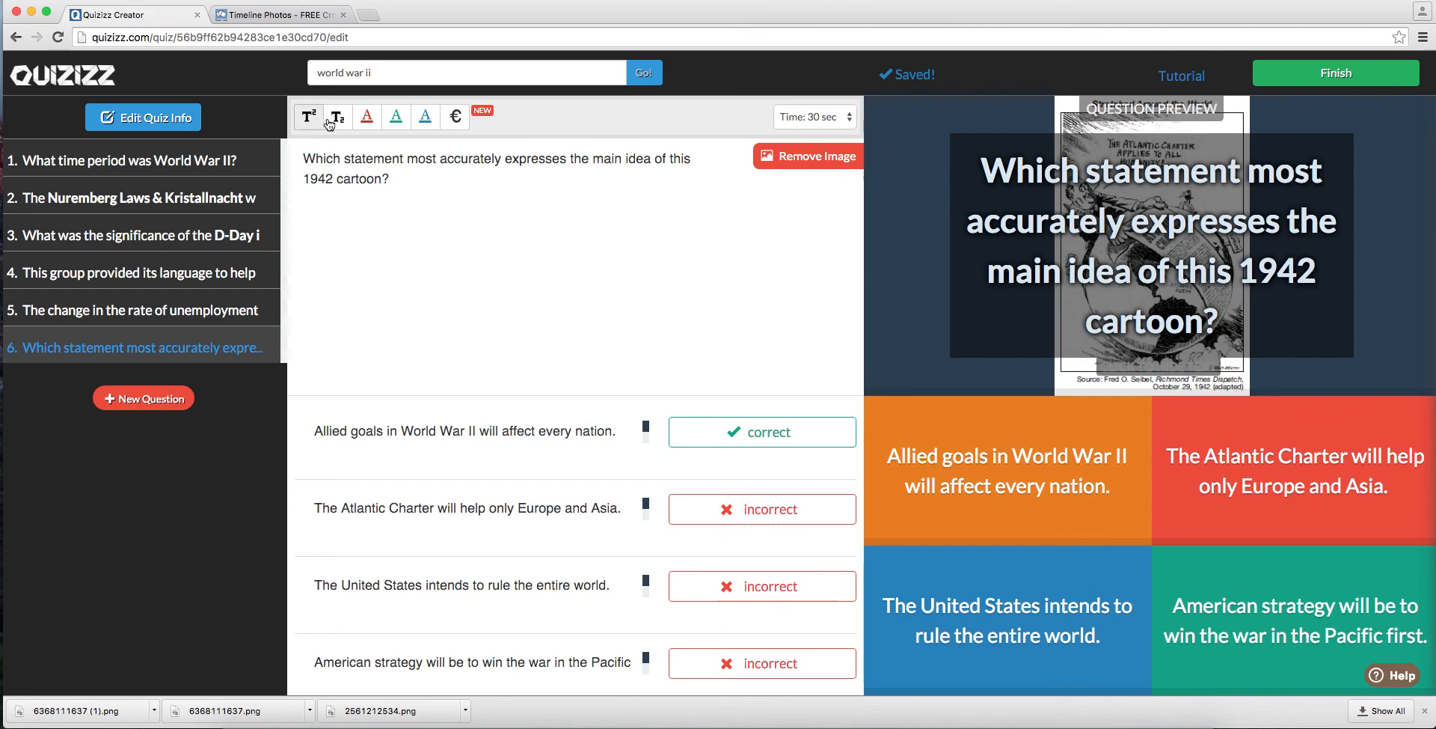
Step: Look at the insertable symbols, and set the 1942 cartoon question's time limit to 10 seconds
left_click(460, 123)
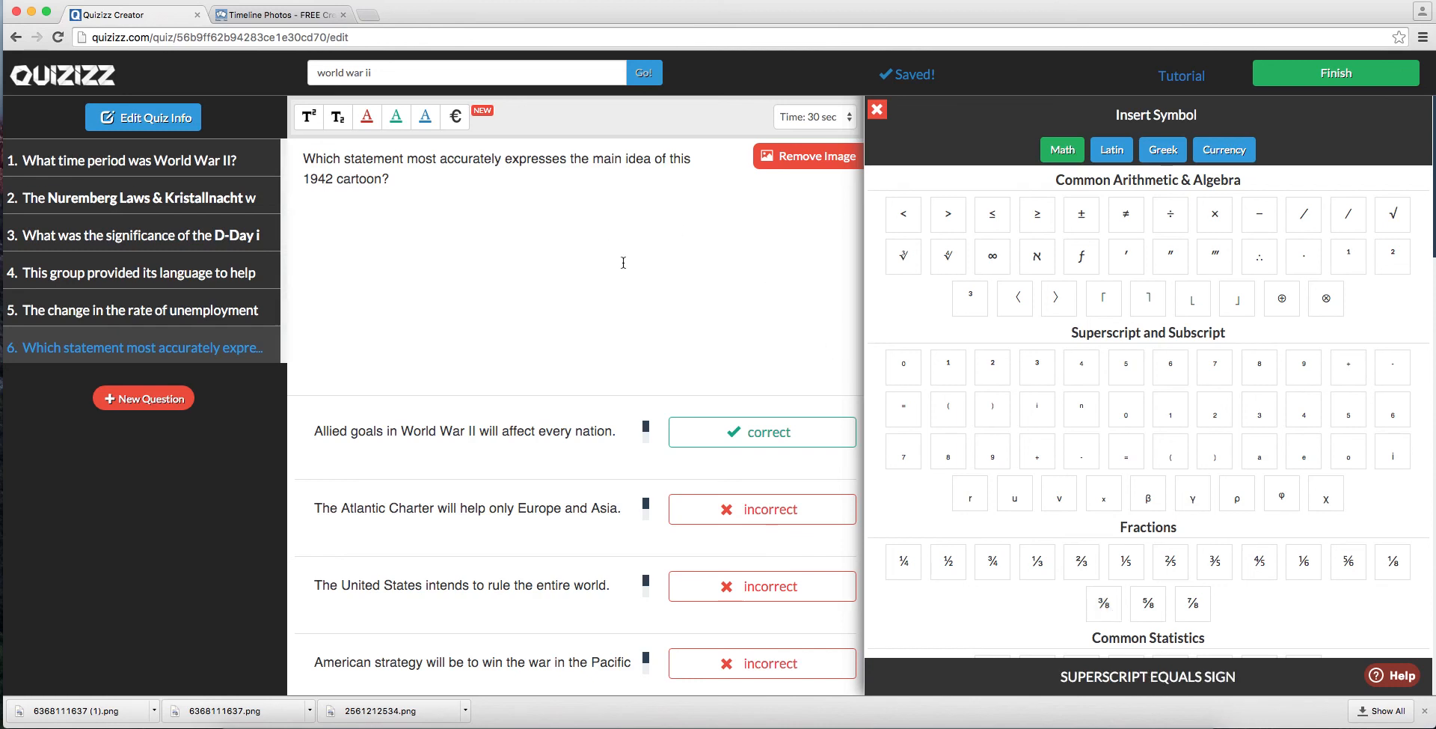
left_click(879, 111)
left_click(844, 117)
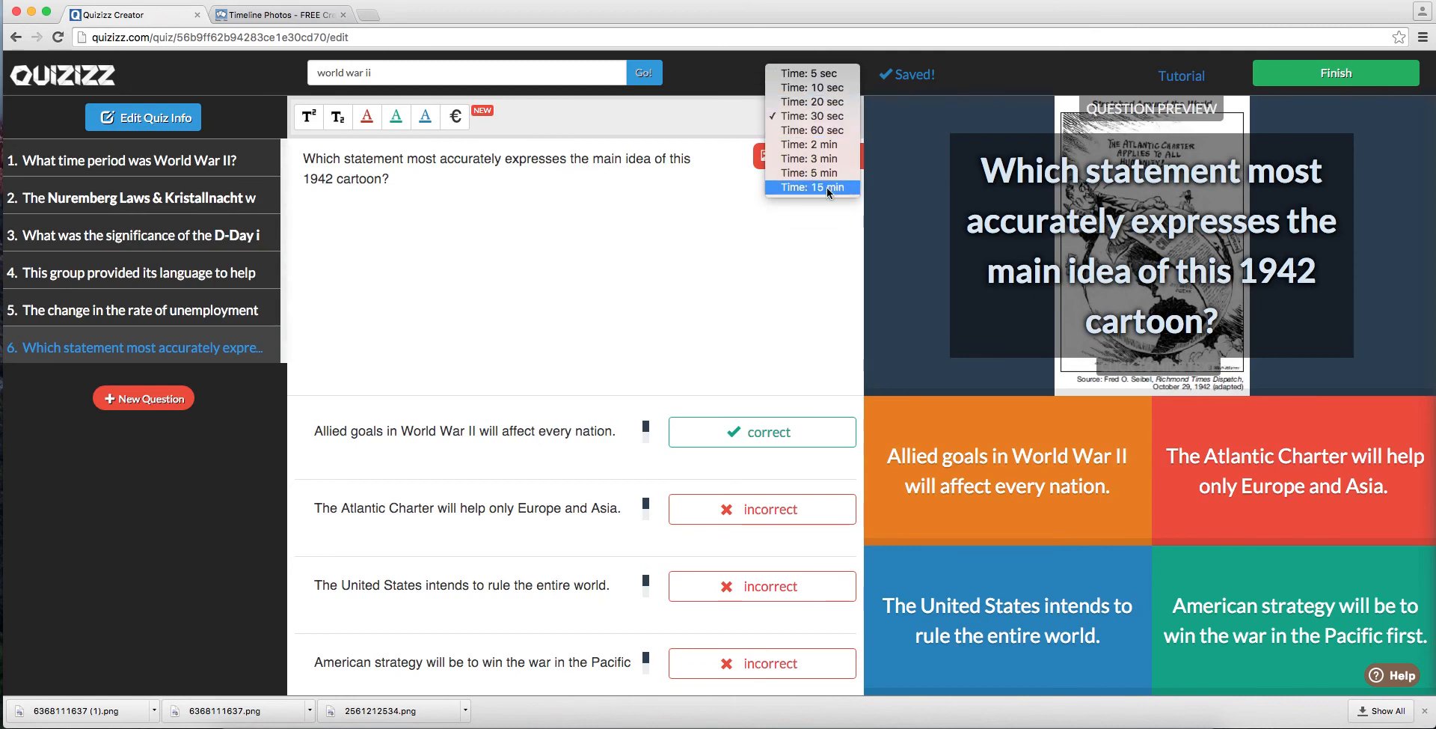
left_click(818, 92)
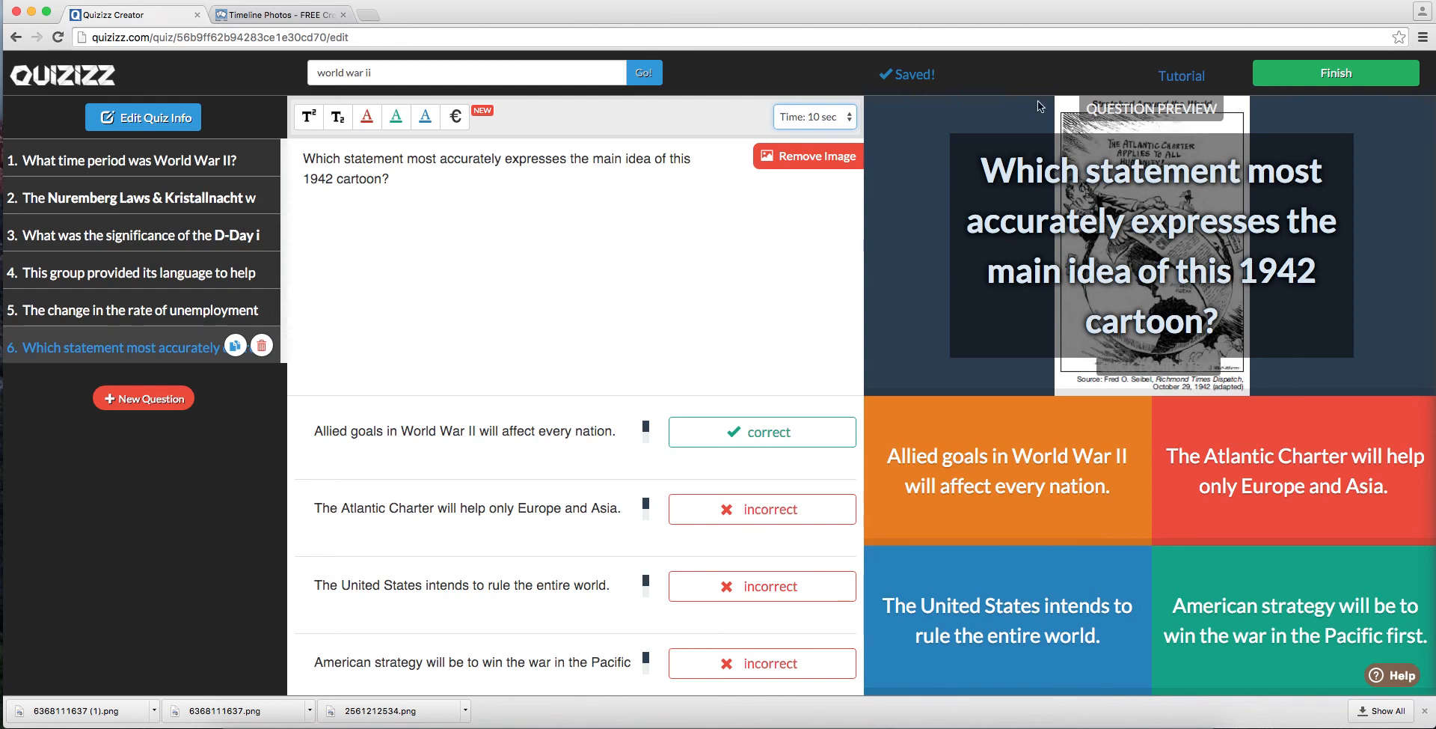
Step: Finish editing the quiz and set its grade range to 9 - 12
left_click(1336, 75)
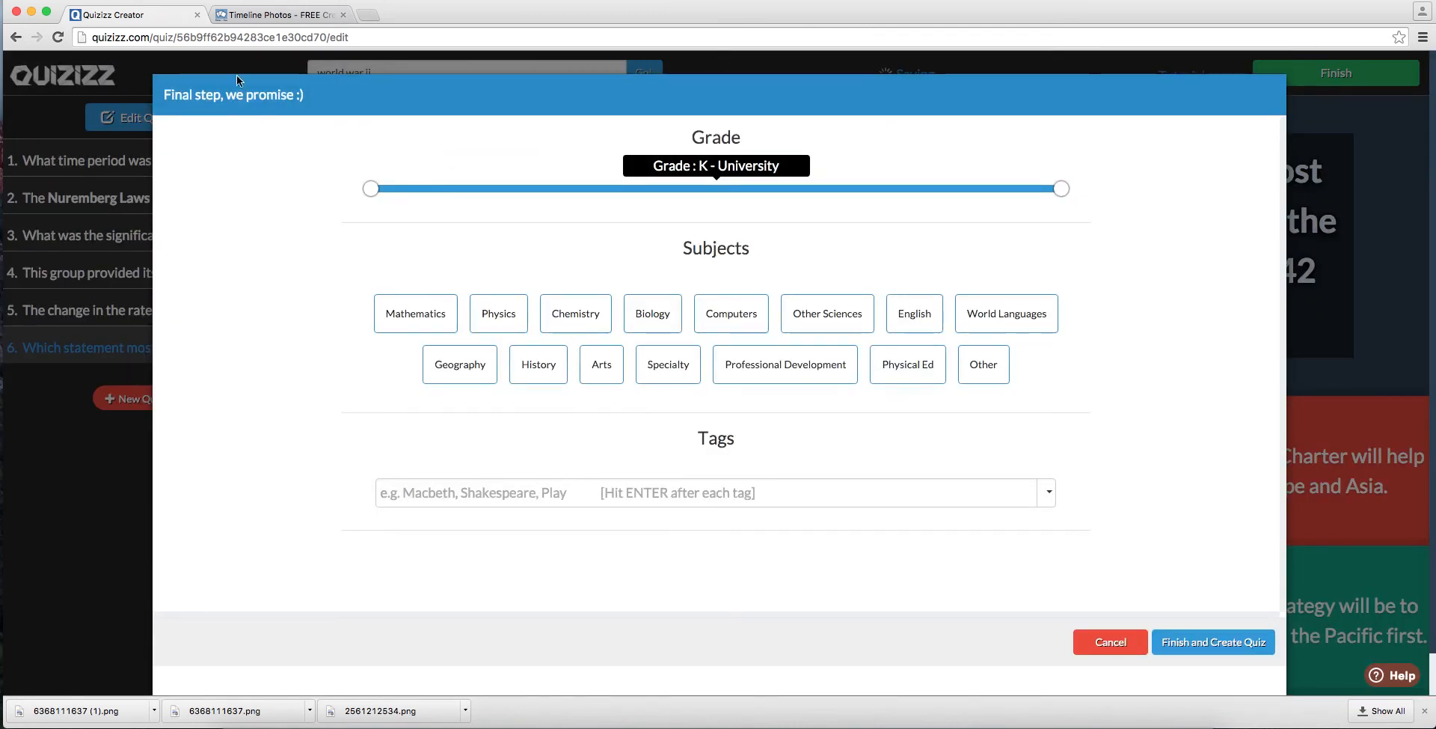
left_click_drag(373, 193, 829, 197)
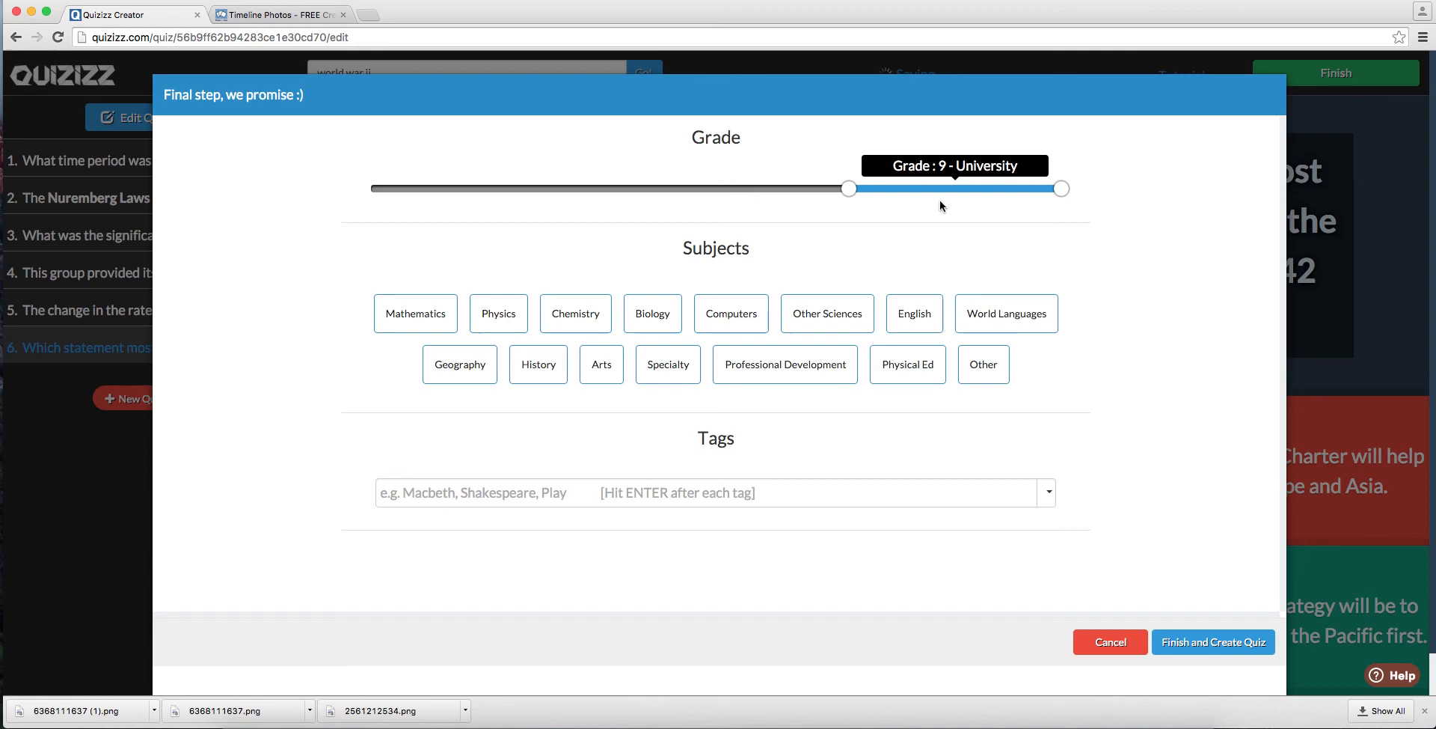
left_click_drag(1061, 188, 1022, 192)
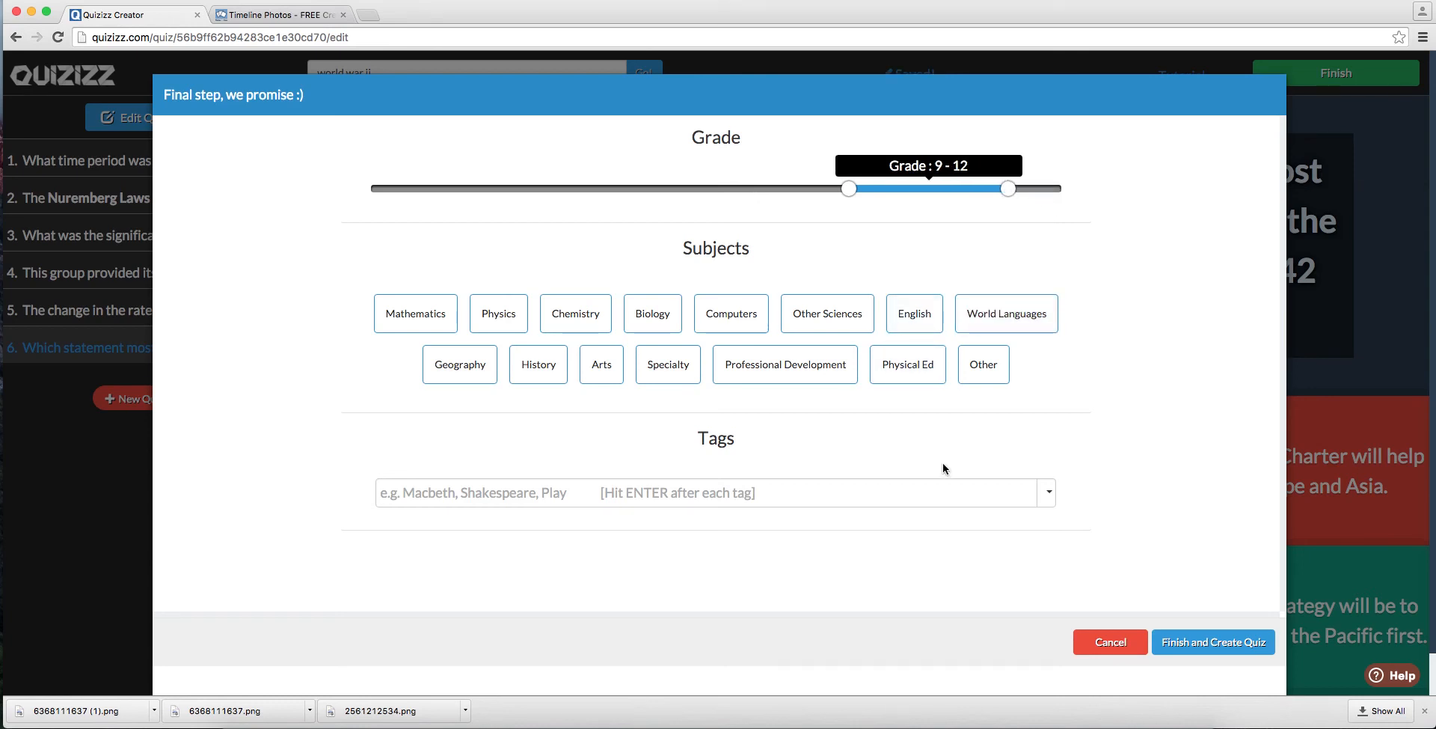
Step: Assign the subject History with the topic World History, and create the quiz
left_click(538, 364)
left_click(673, 540)
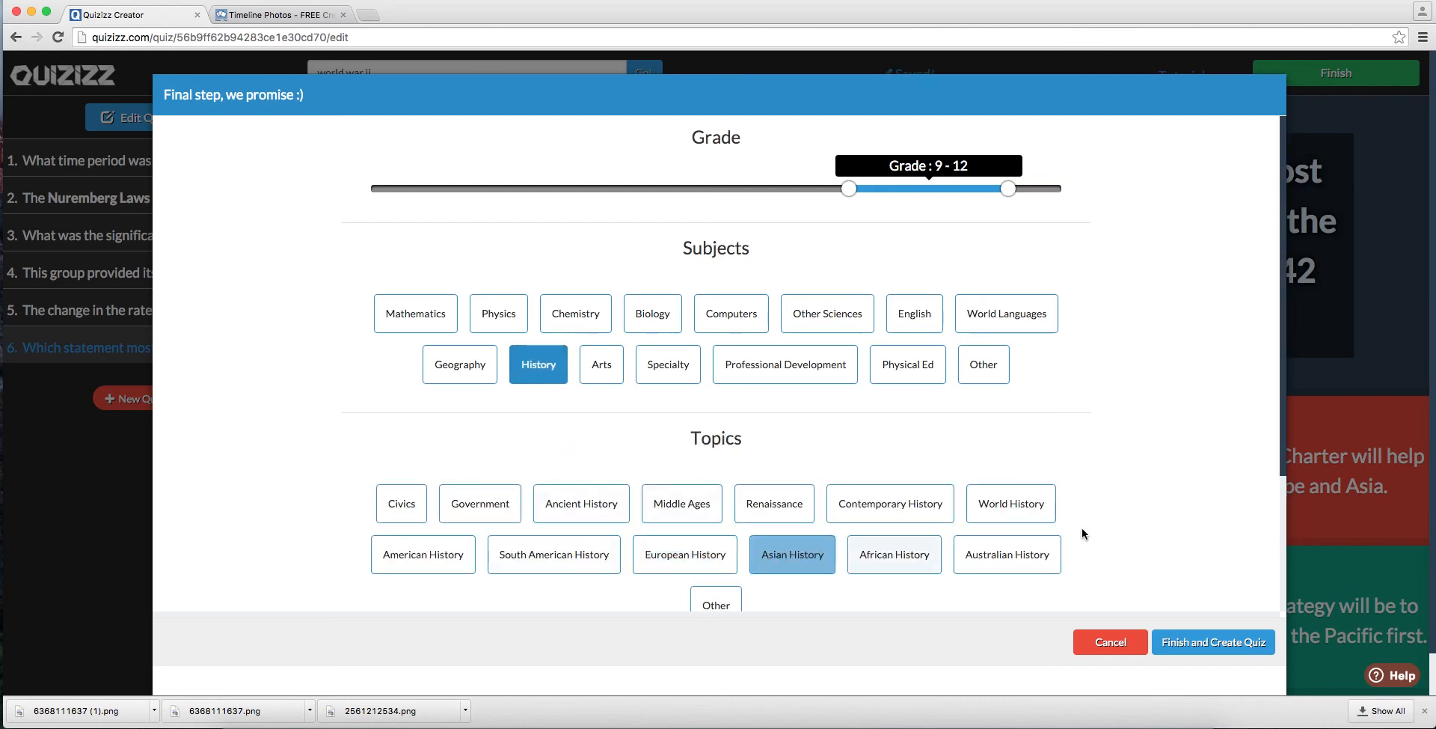
scroll(1156, 555, "down", 3)
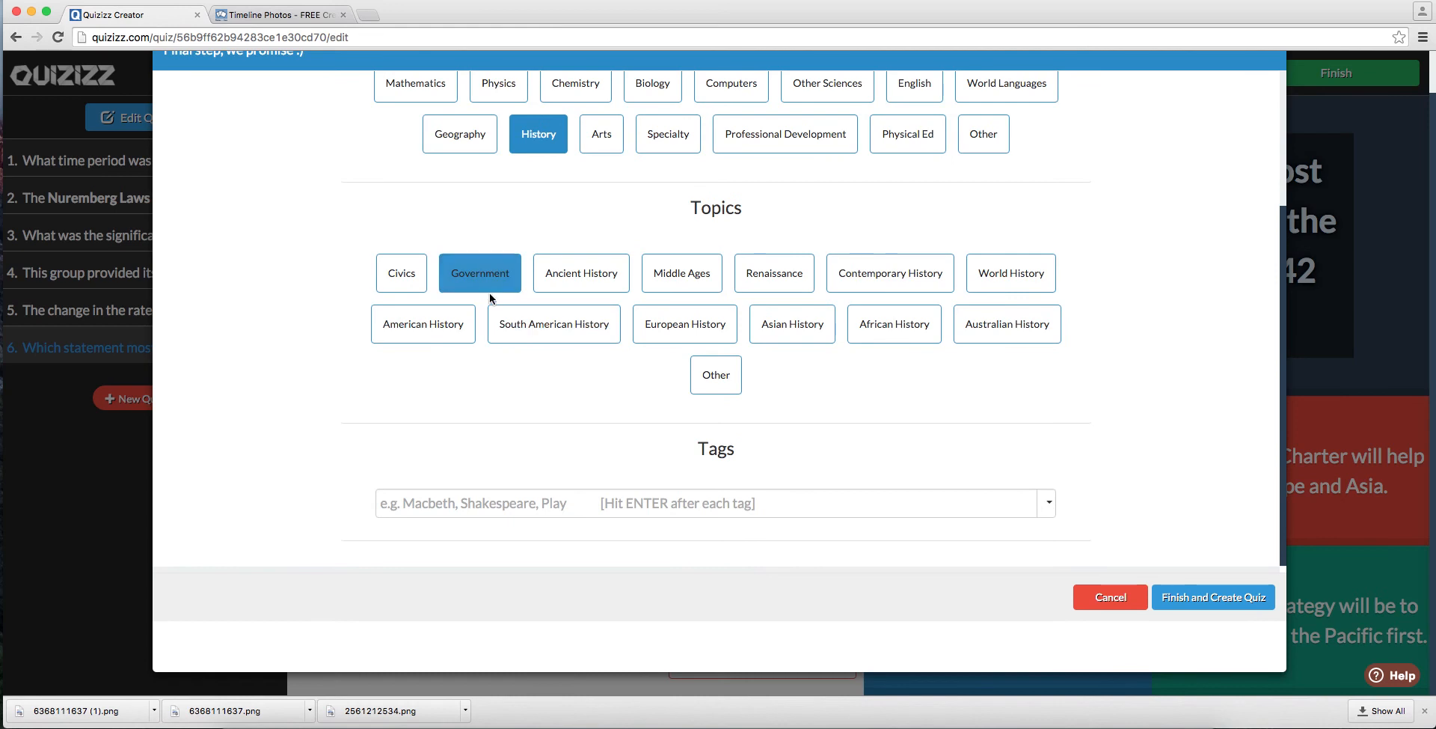
left_click(1002, 284)
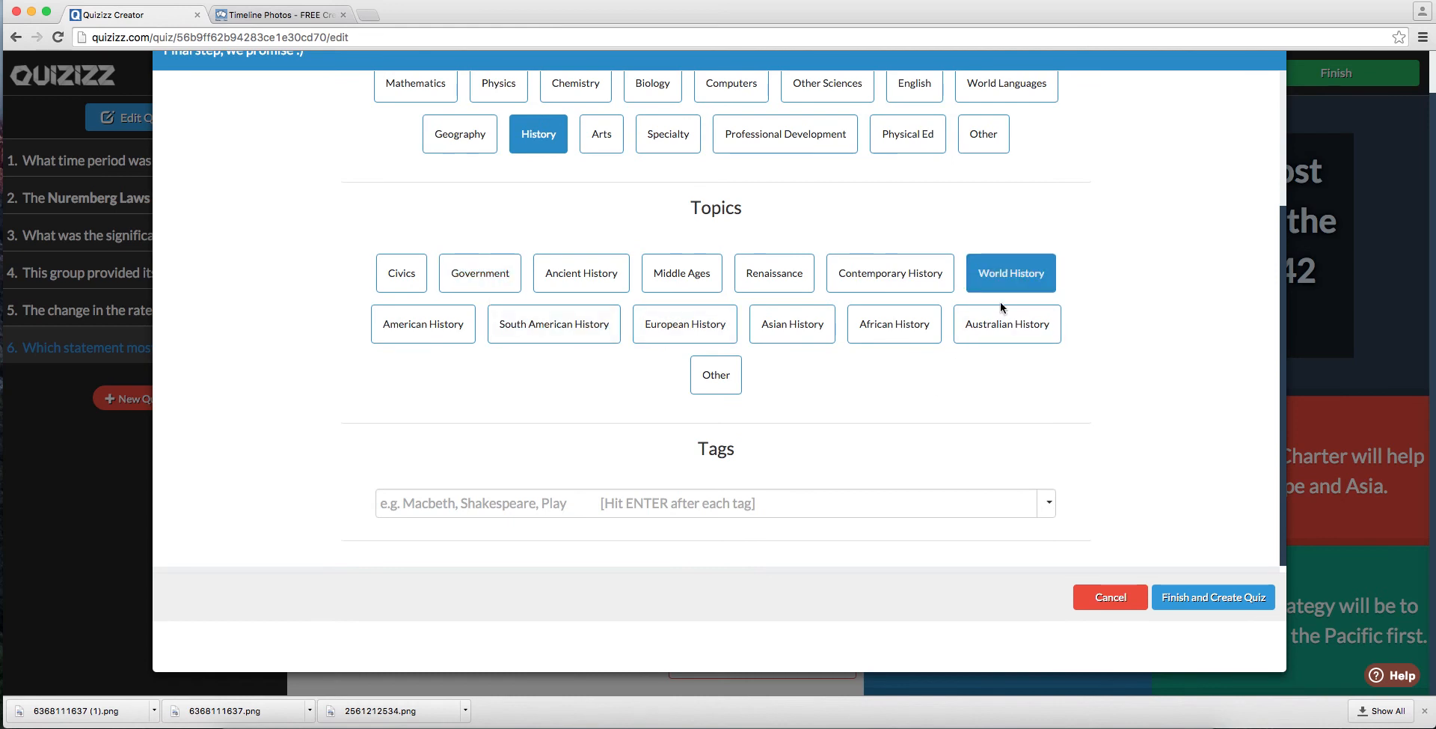
left_click(1194, 612)
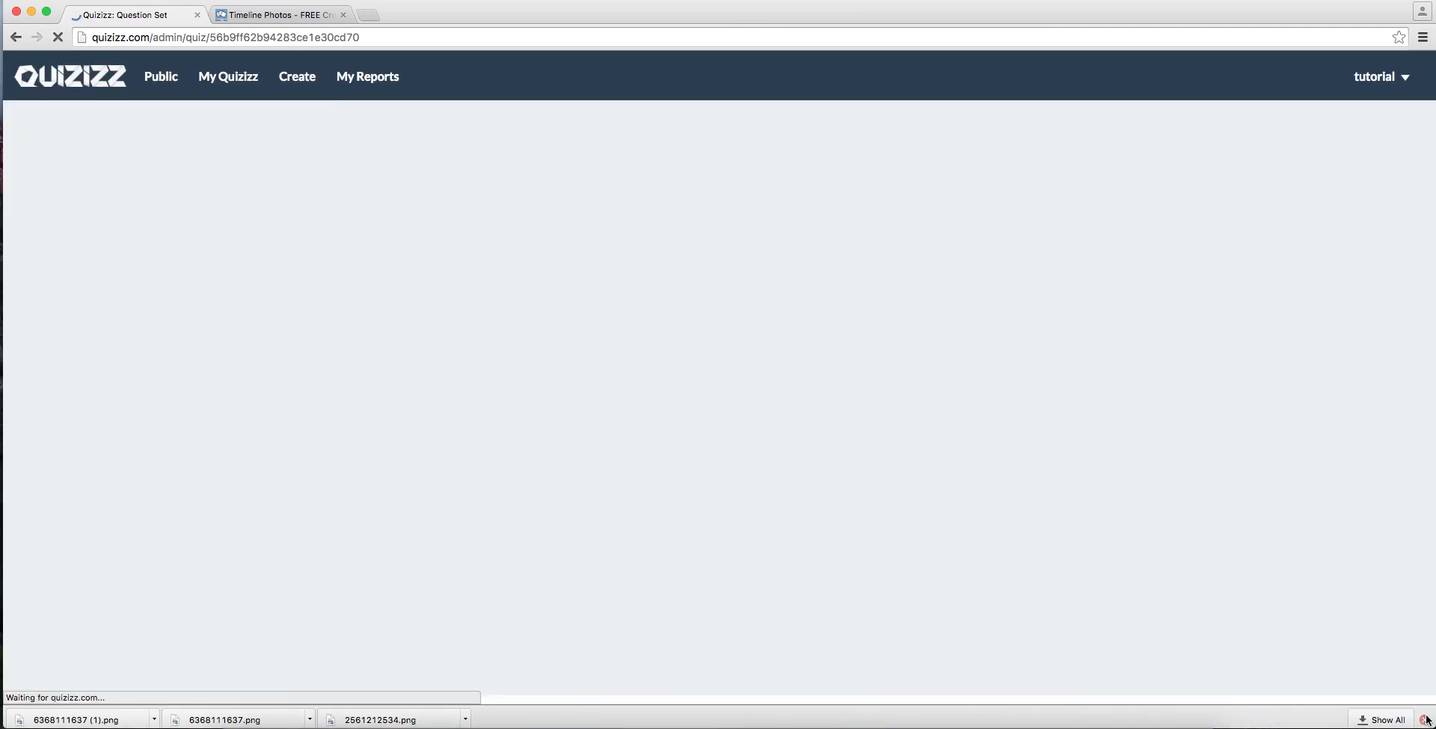
left_click(1425, 712)
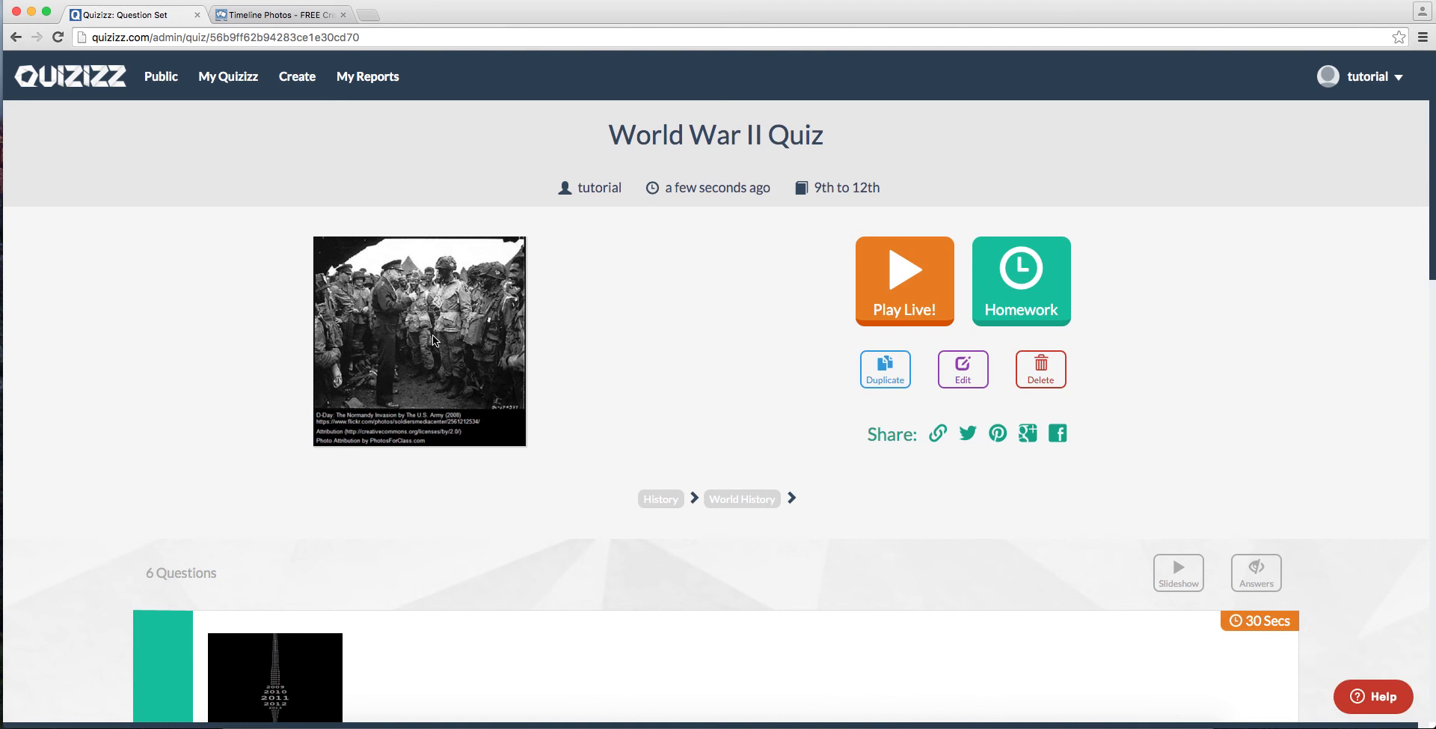
Step: Review the questions of the finished World War II Quiz and close the leftover Timeline Photos page
scroll(599, 439, "down", 5)
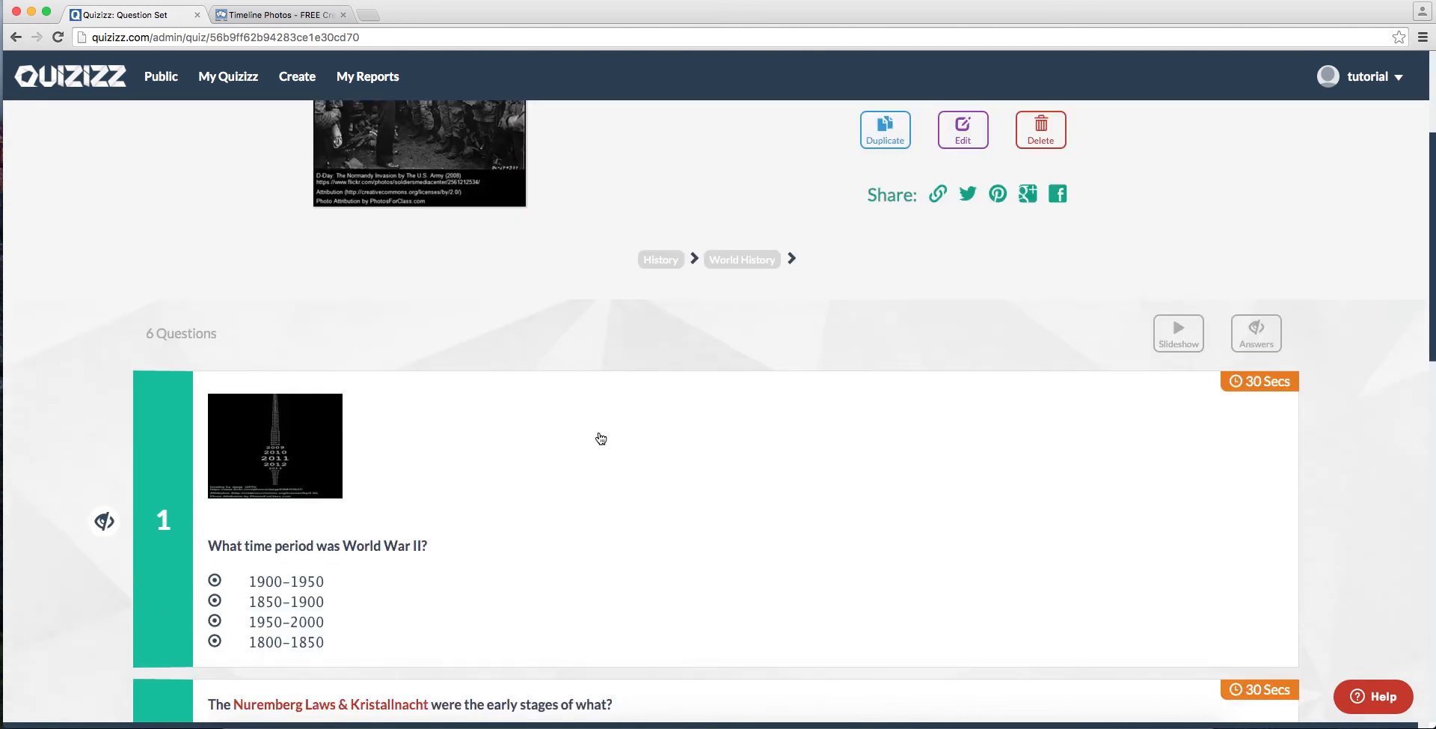
scroll(602, 441, "down", 4)
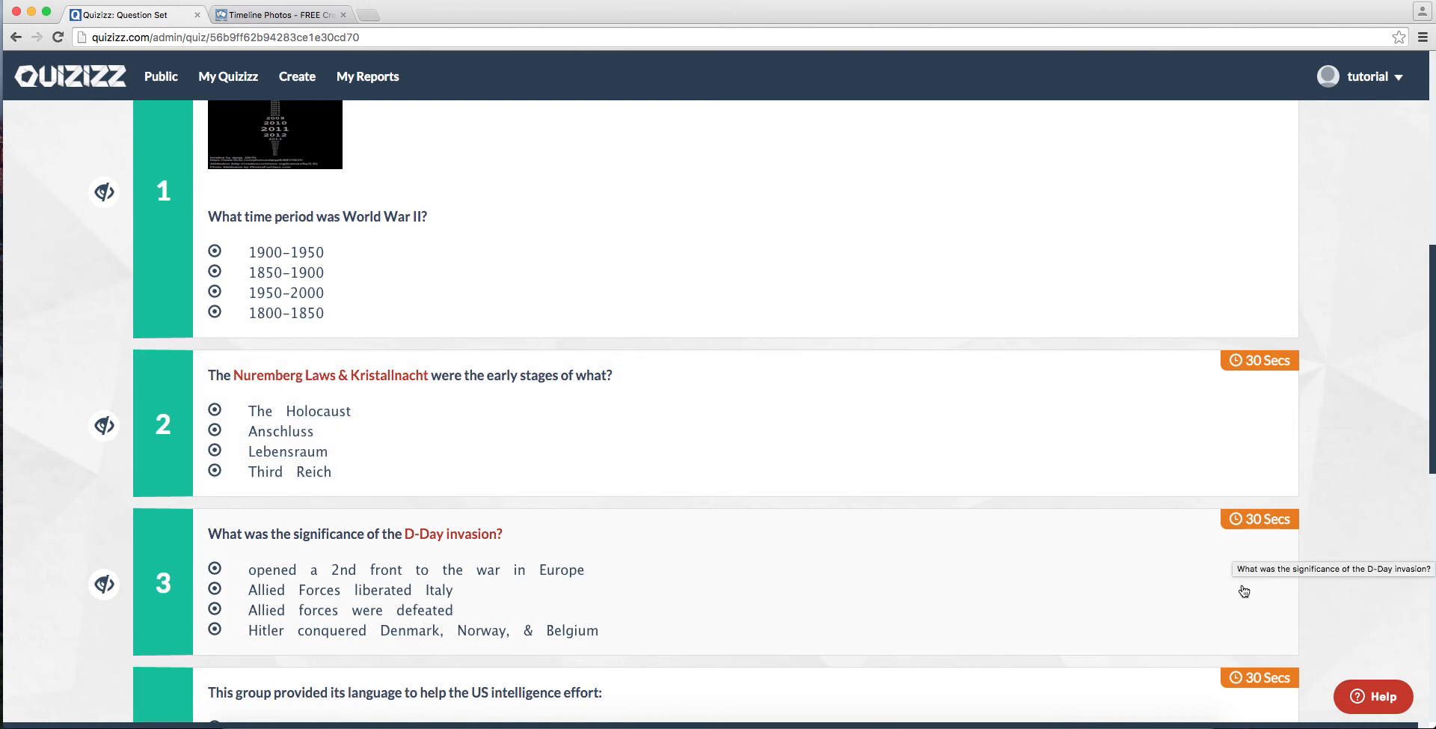
scroll(1241, 580, "down", 5)
scroll(1242, 579, "down", 5)
scroll(1242, 576, "up", 15)
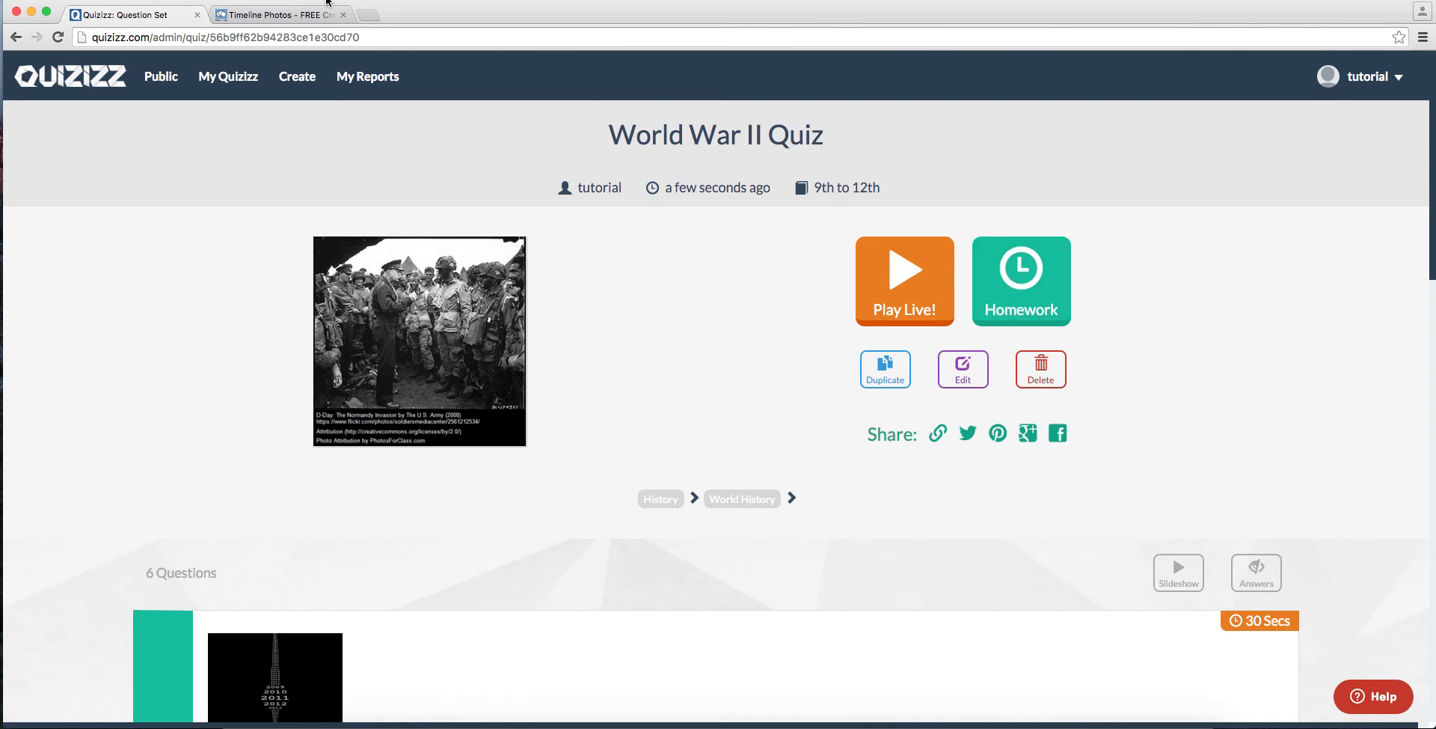
left_click(343, 14)
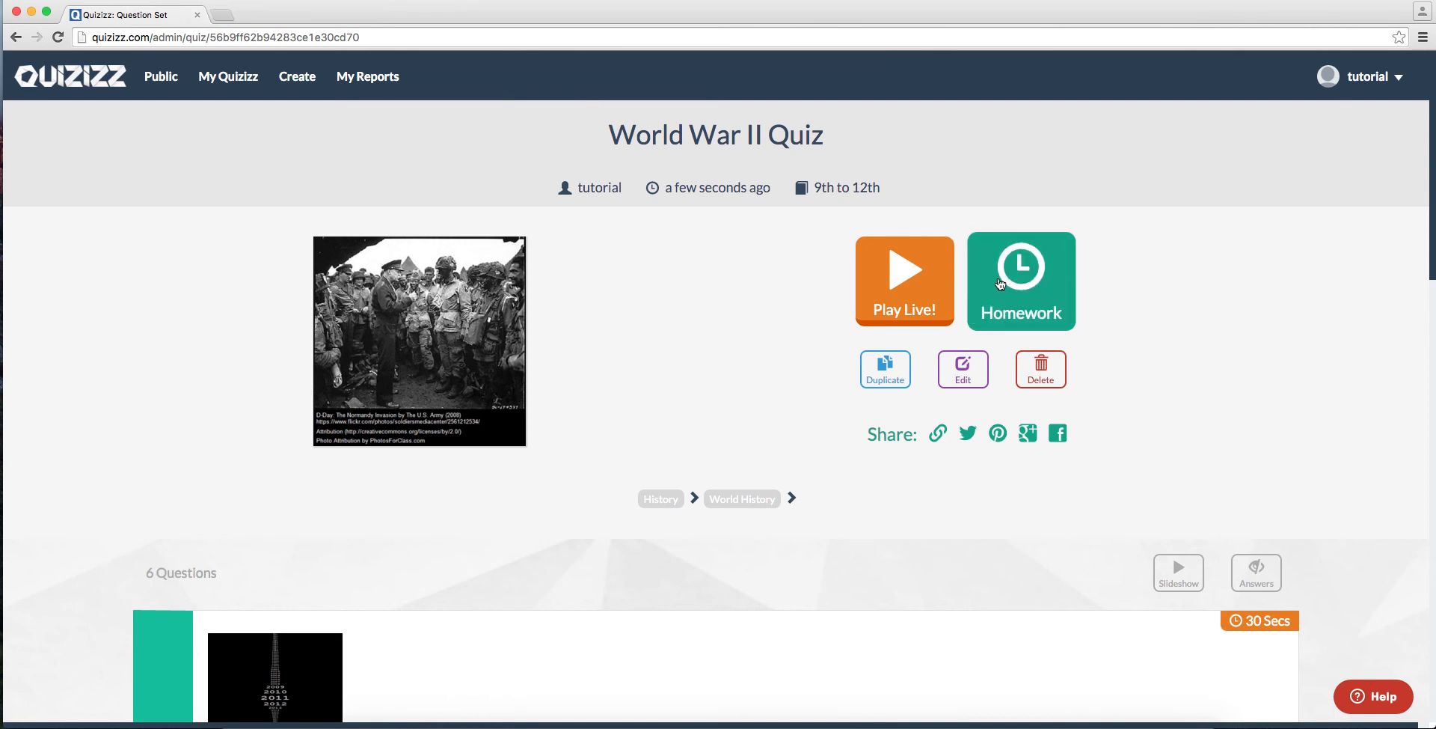
Step: Examine the homework deadline choices and the question and game settings, and return to the quiz page
left_click(995, 281)
left_click(613, 270)
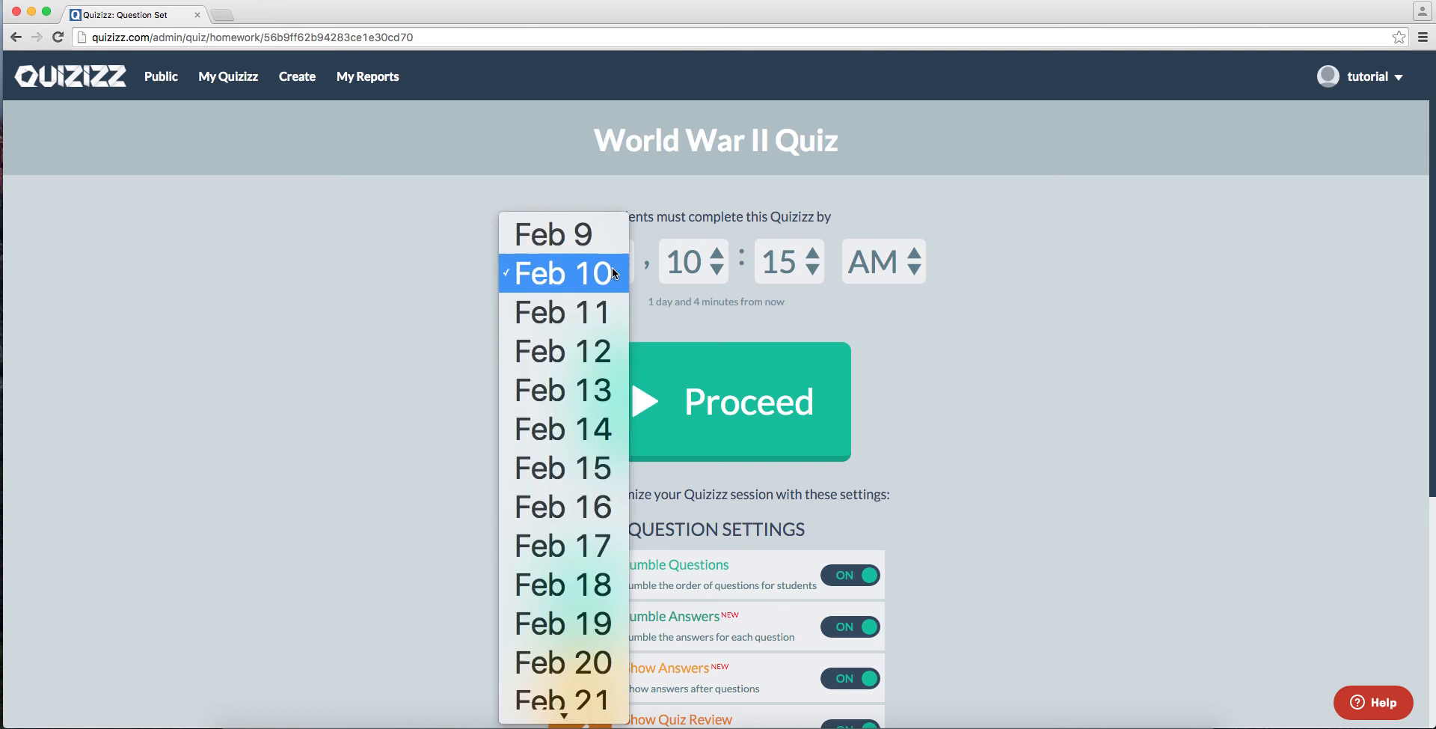
left_click(1190, 465)
scroll(921, 509, "down", 5)
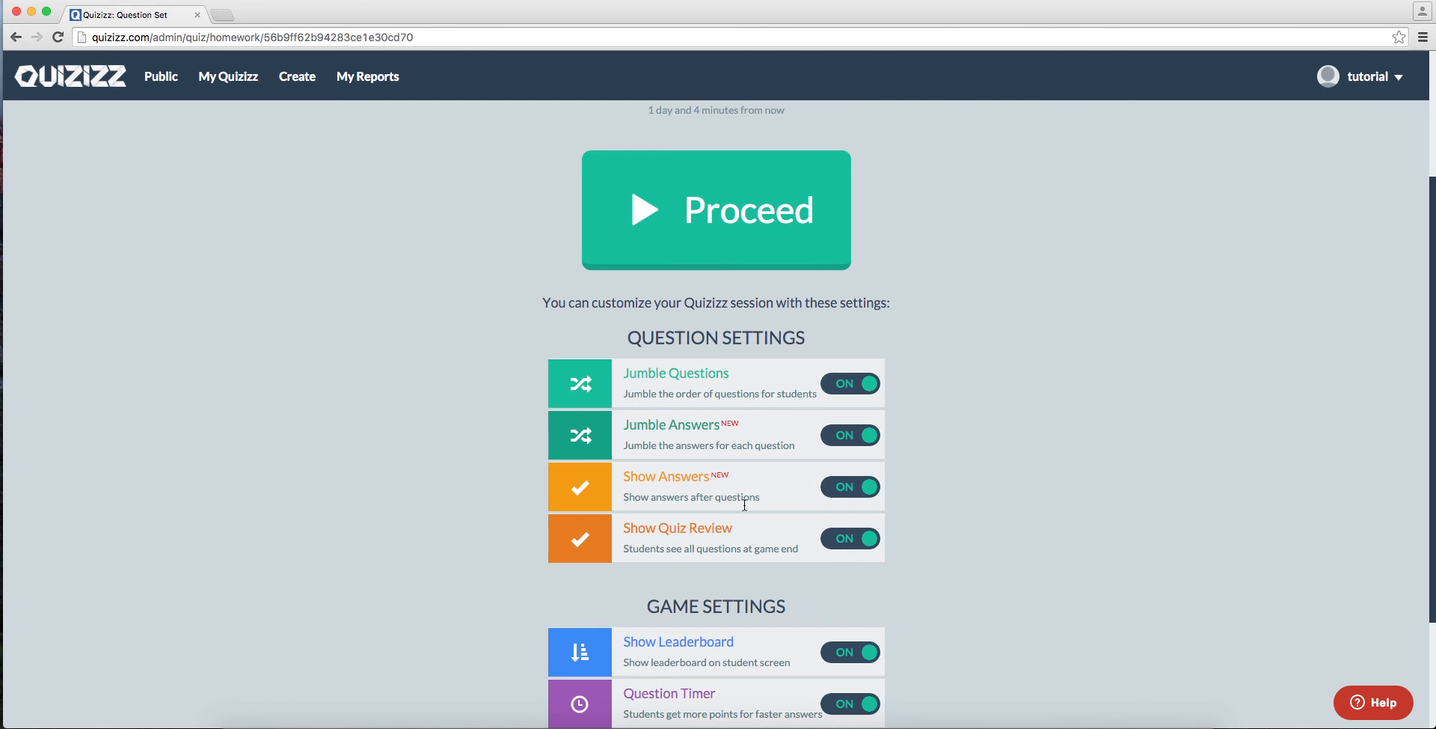
scroll(744, 505, "down", 2)
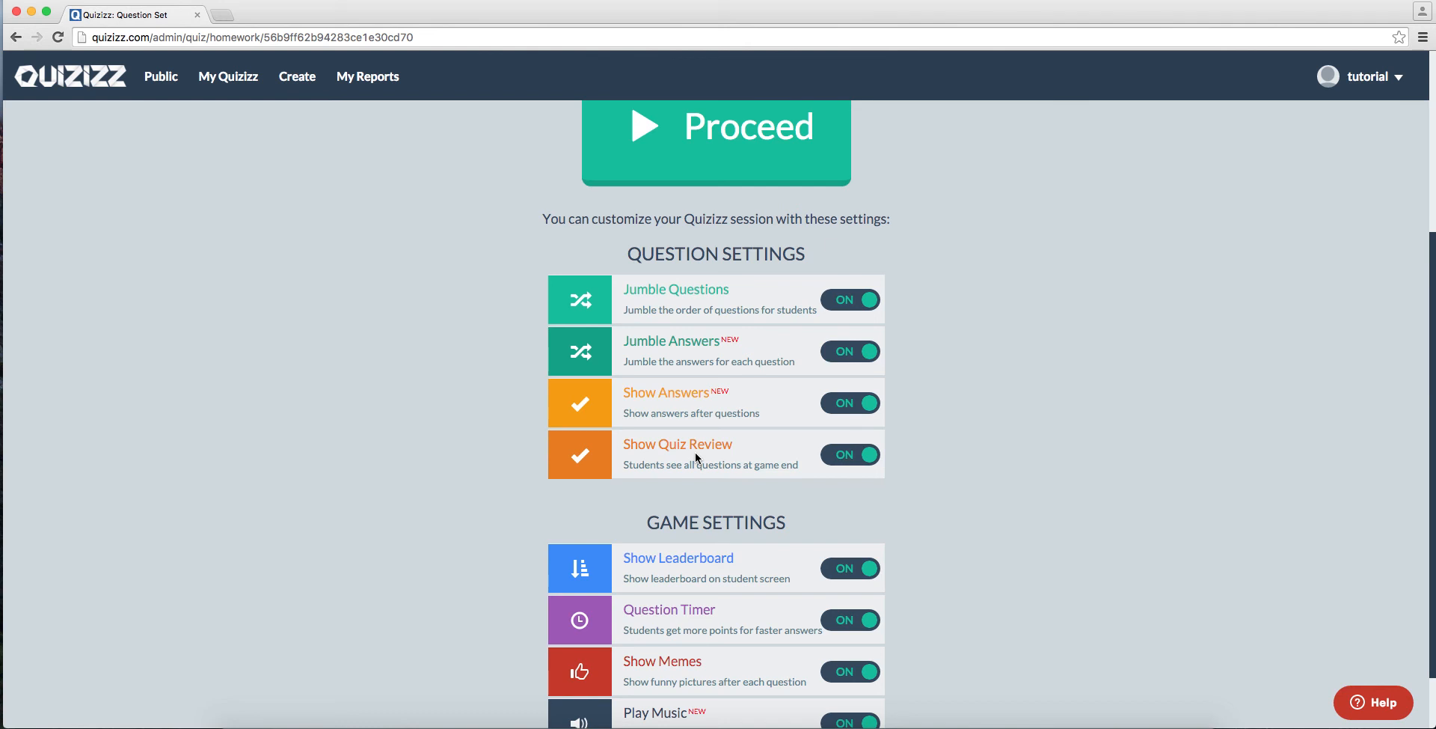
scroll(914, 496, "down", 2)
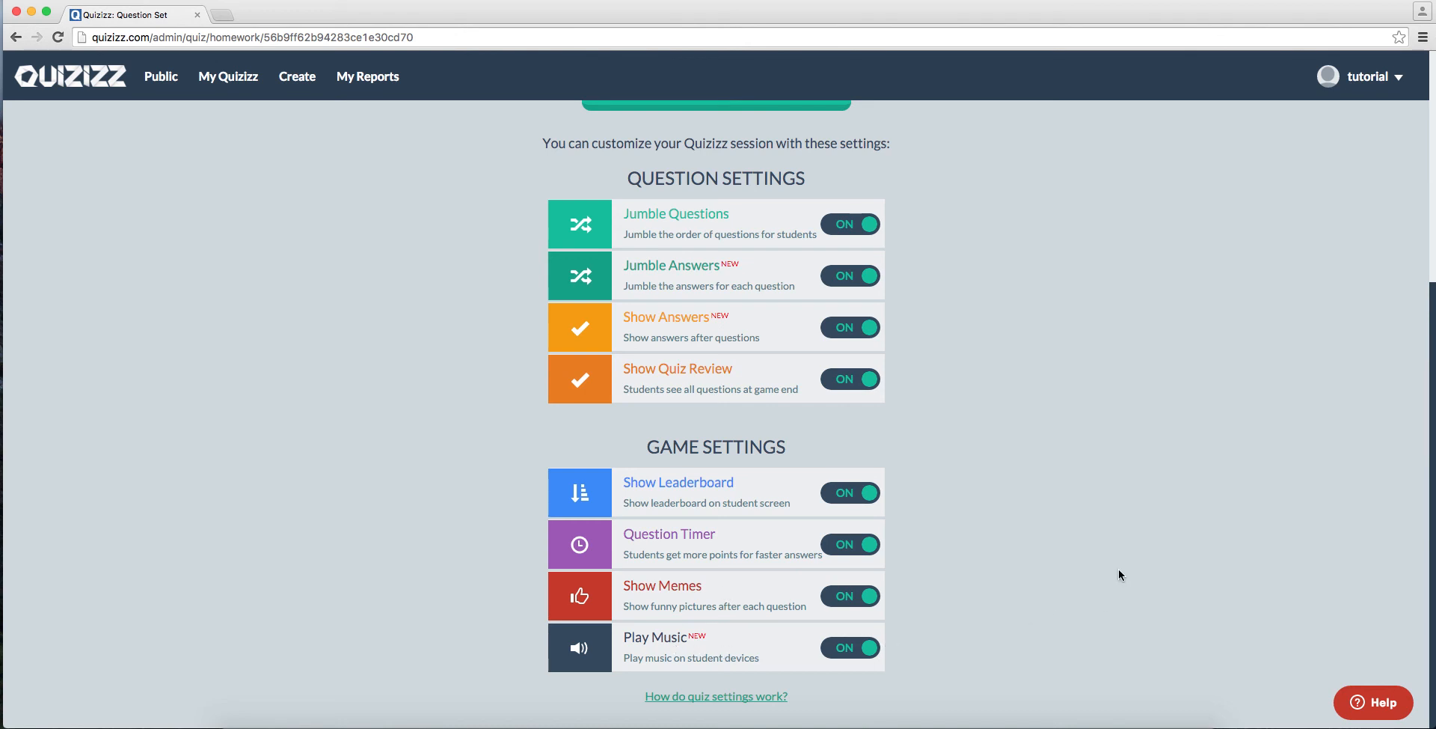
scroll(1119, 569, "up", 5)
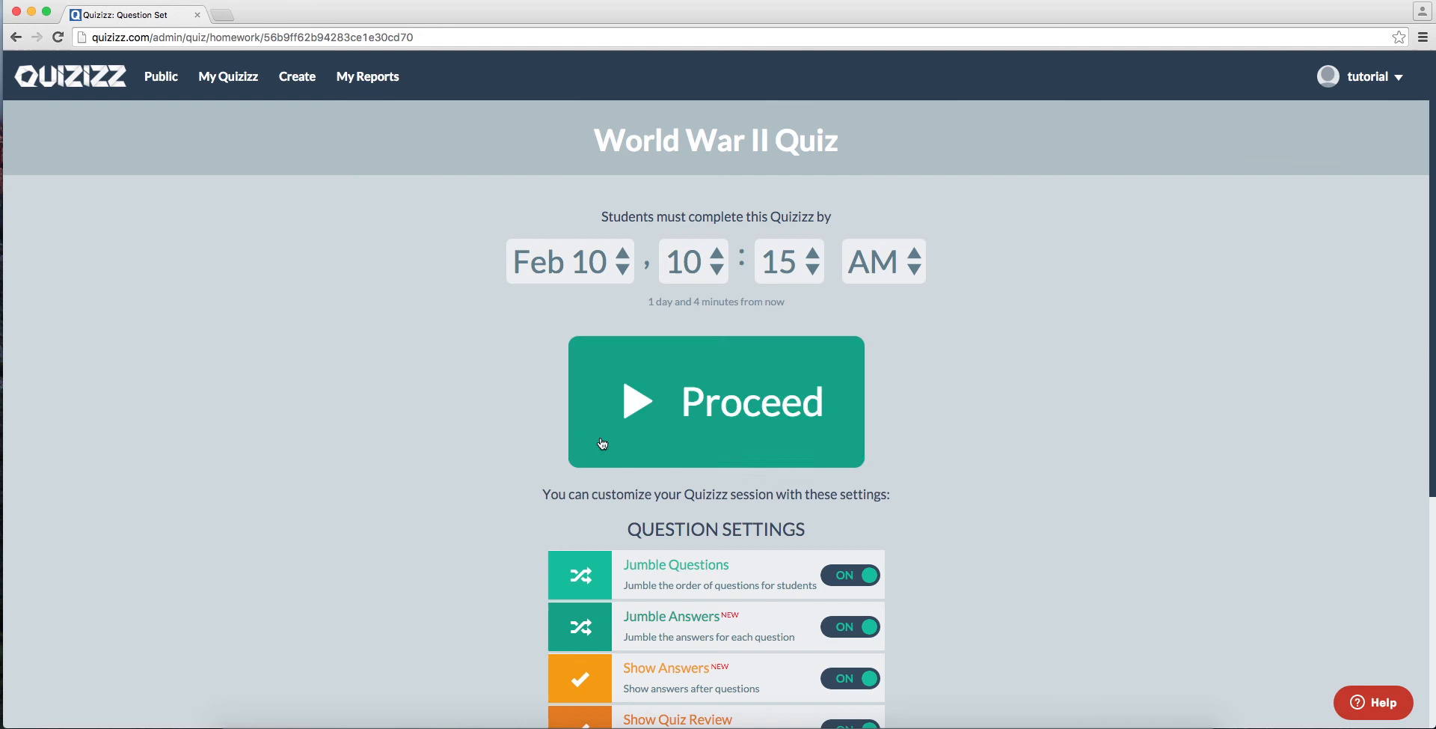
left_click(16, 37)
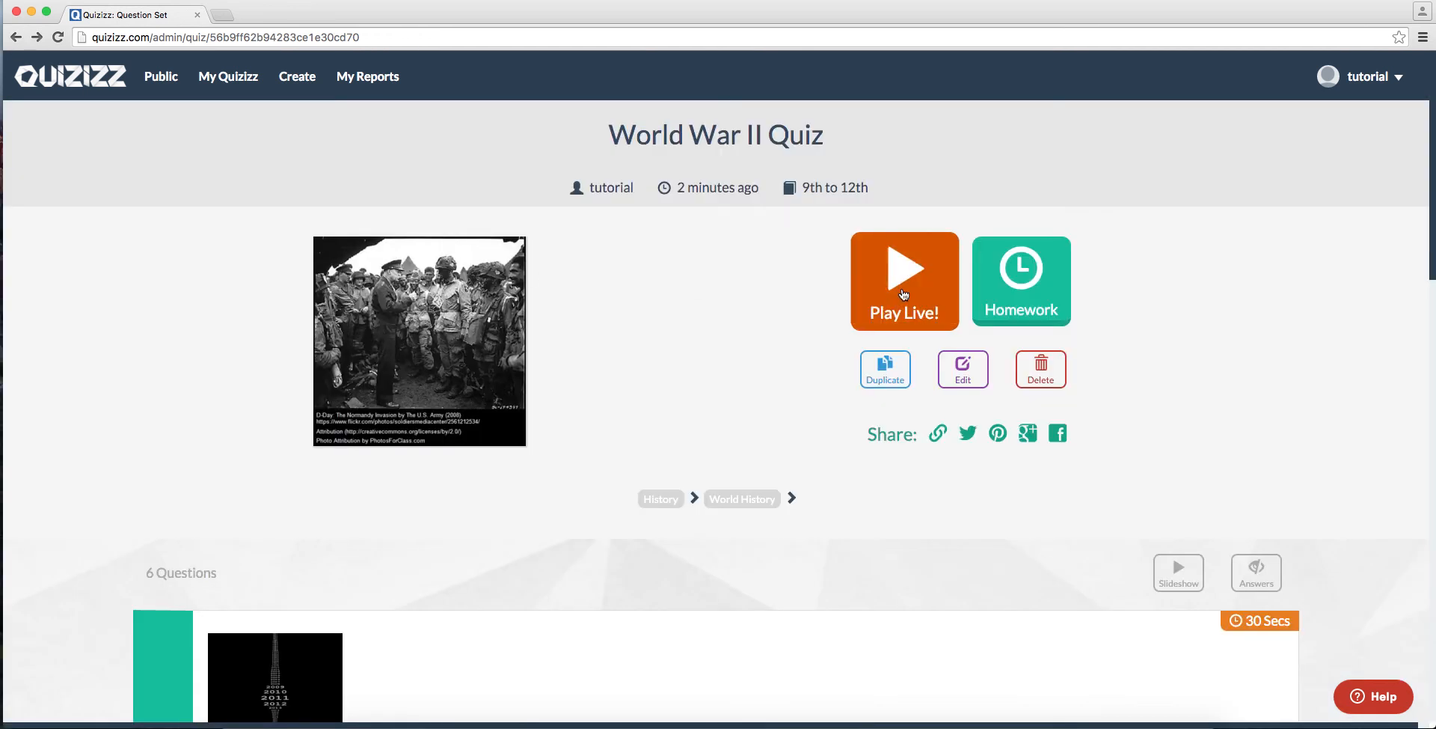
Step: Set up a live game of the quiz with Jumble Questions and Jumble Answers turned off
left_click(903, 294)
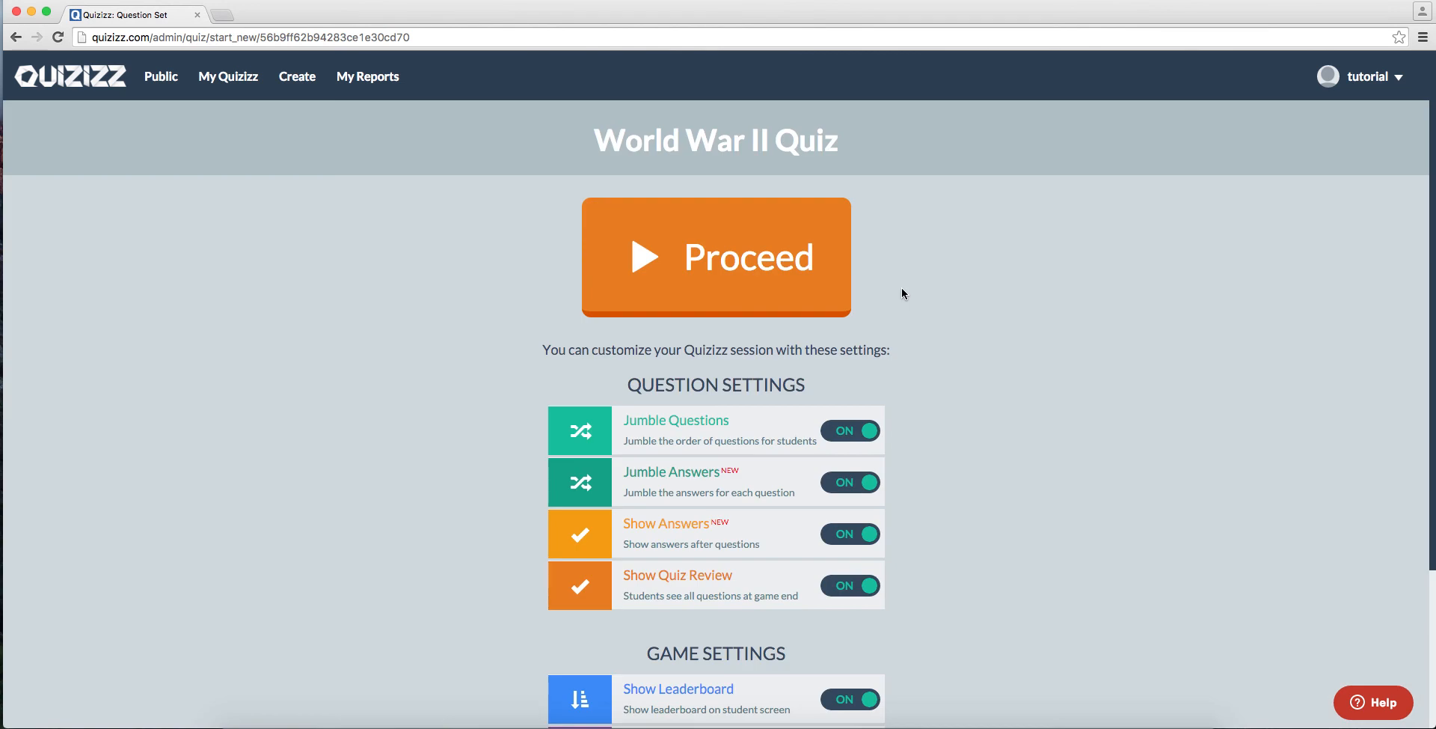
scroll(899, 522, "down", 3)
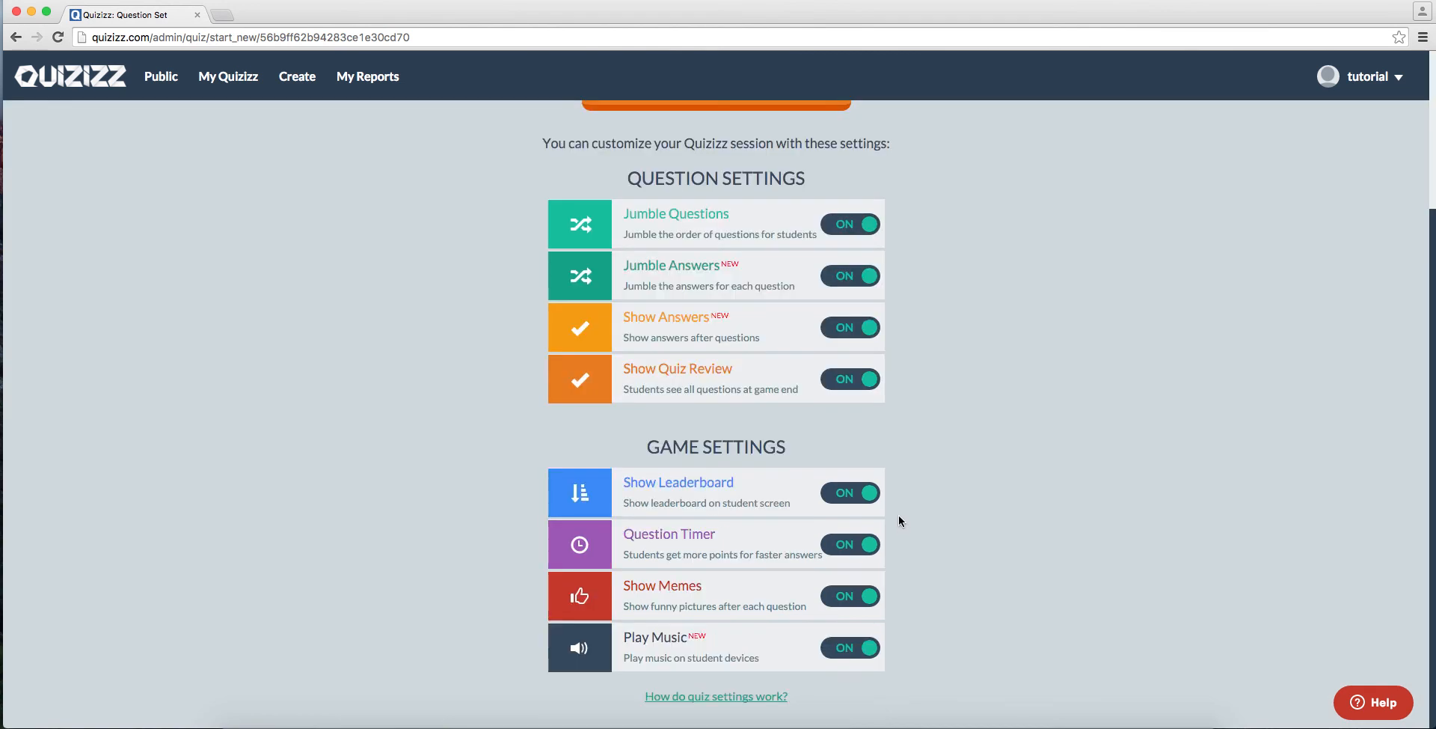
scroll(899, 514, "up", 3)
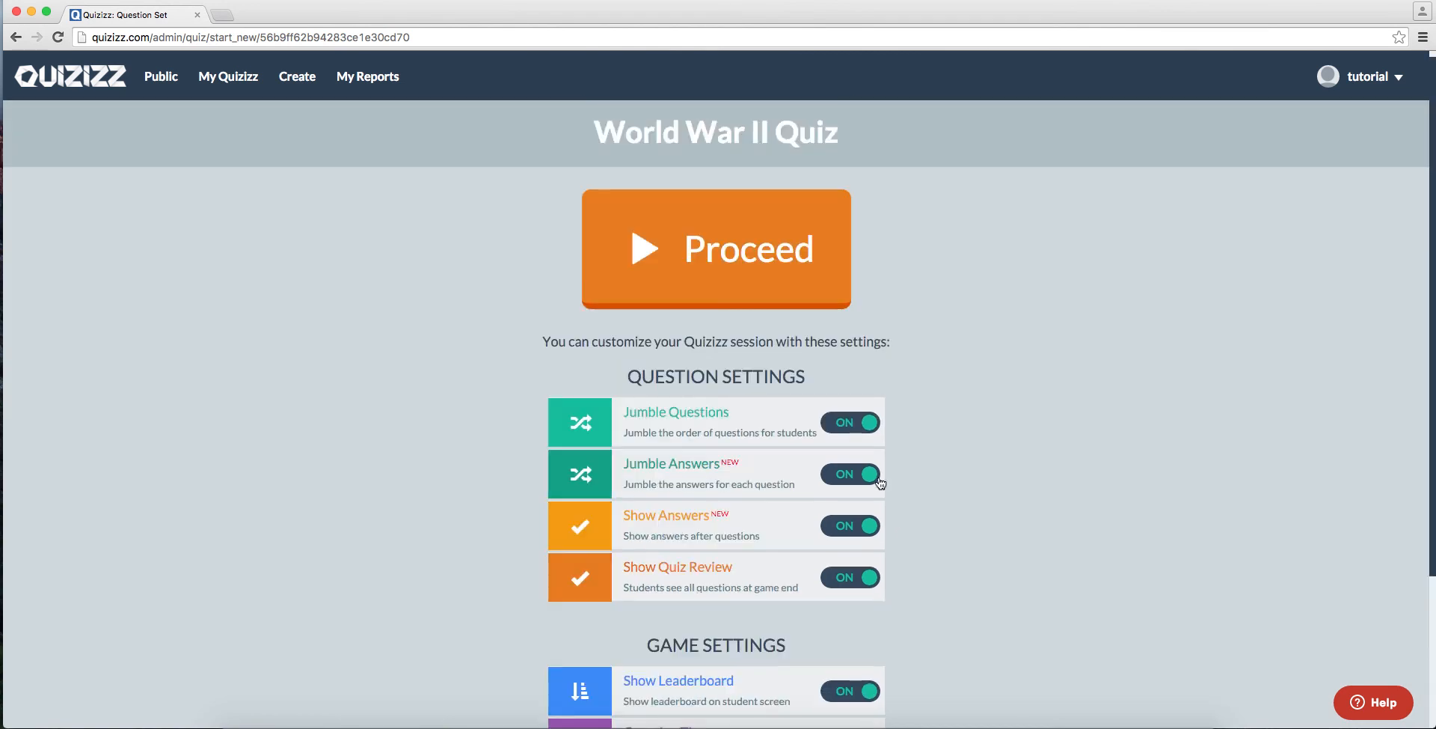
left_click(845, 425)
left_click(844, 474)
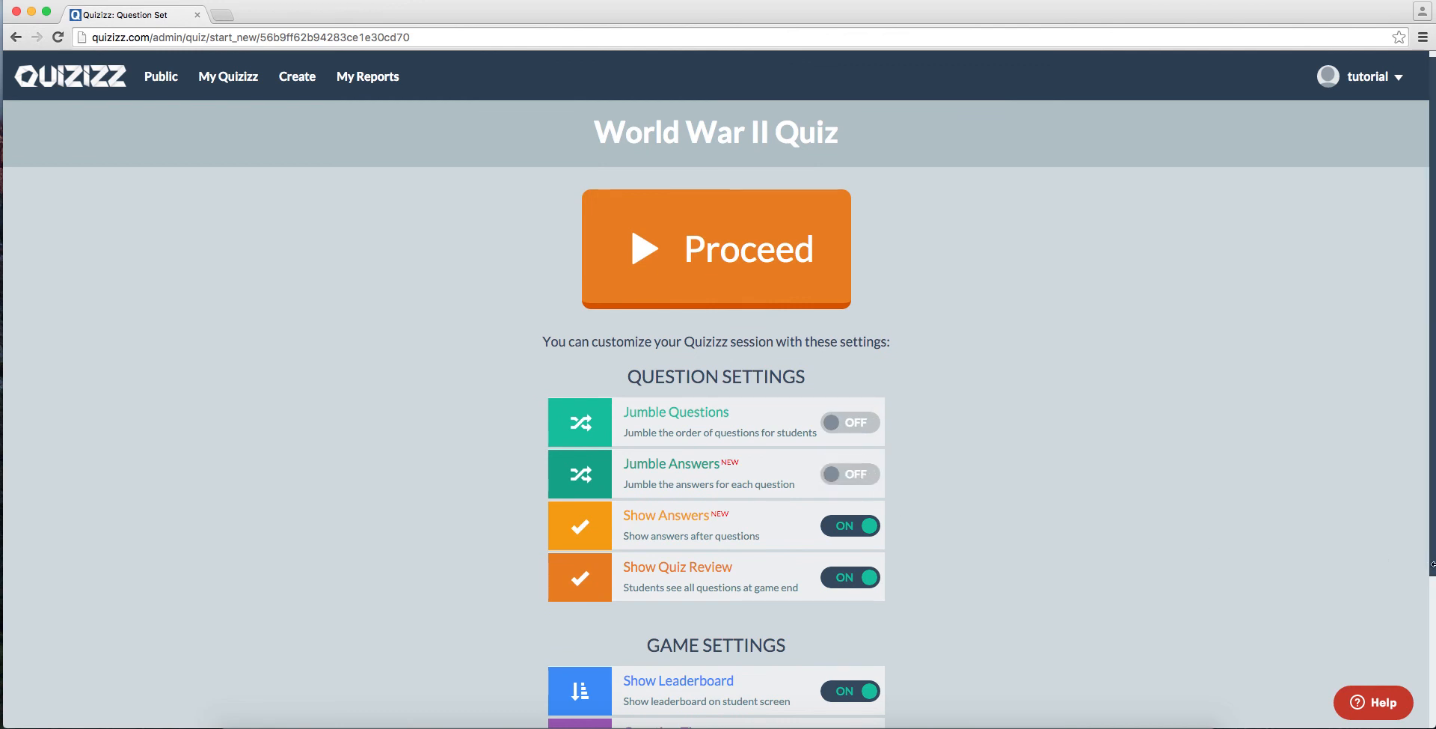
Step: Open an incognito browser window and arrange it side by side with the teacher's Quizizz window
left_click(1423, 37)
left_click(1355, 86)
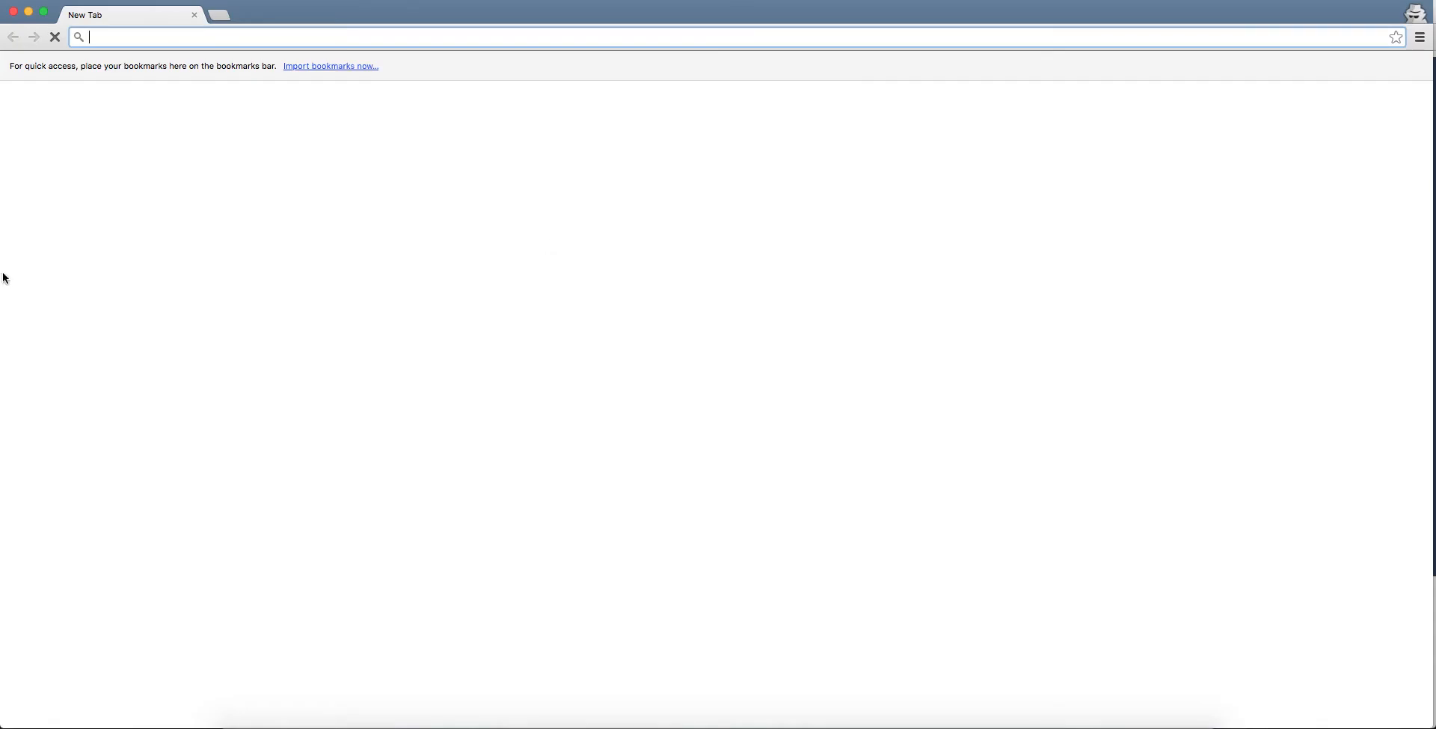
left_click_drag(6, 267, 968, 288)
left_click(884, 286)
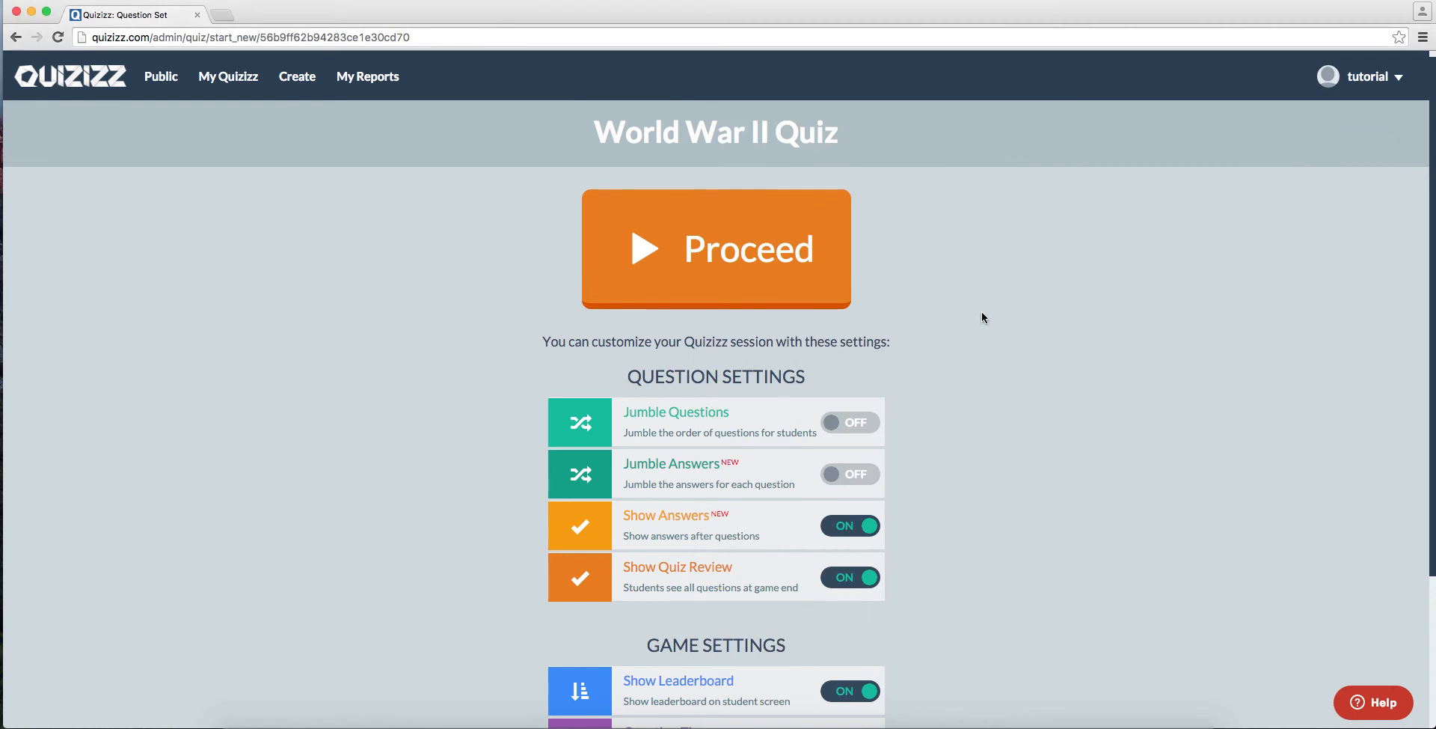
left_click_drag(1432, 482, 788, 517)
left_click(980, 473)
left_click_drag(966, 462, 623, 408)
left_click(598, 380)
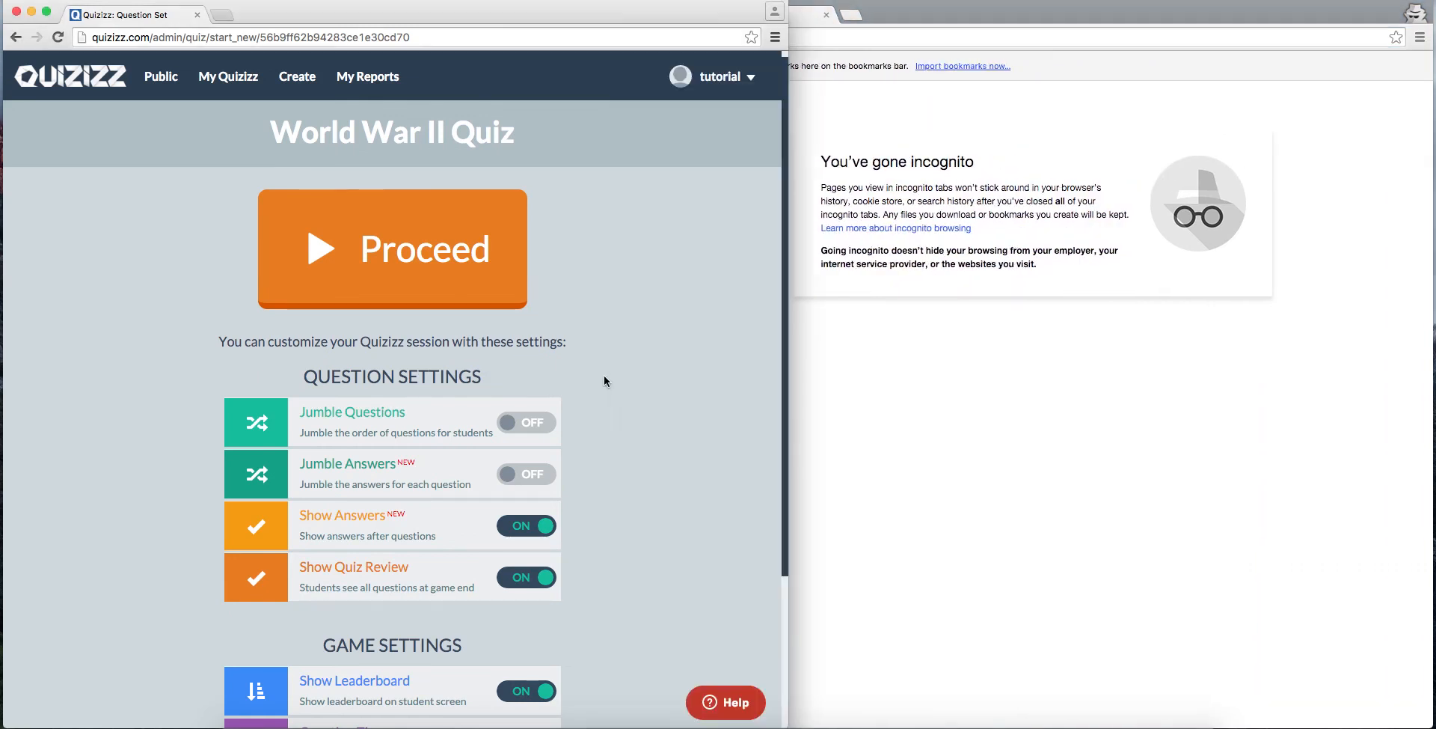
left_click_drag(789, 408, 629, 395)
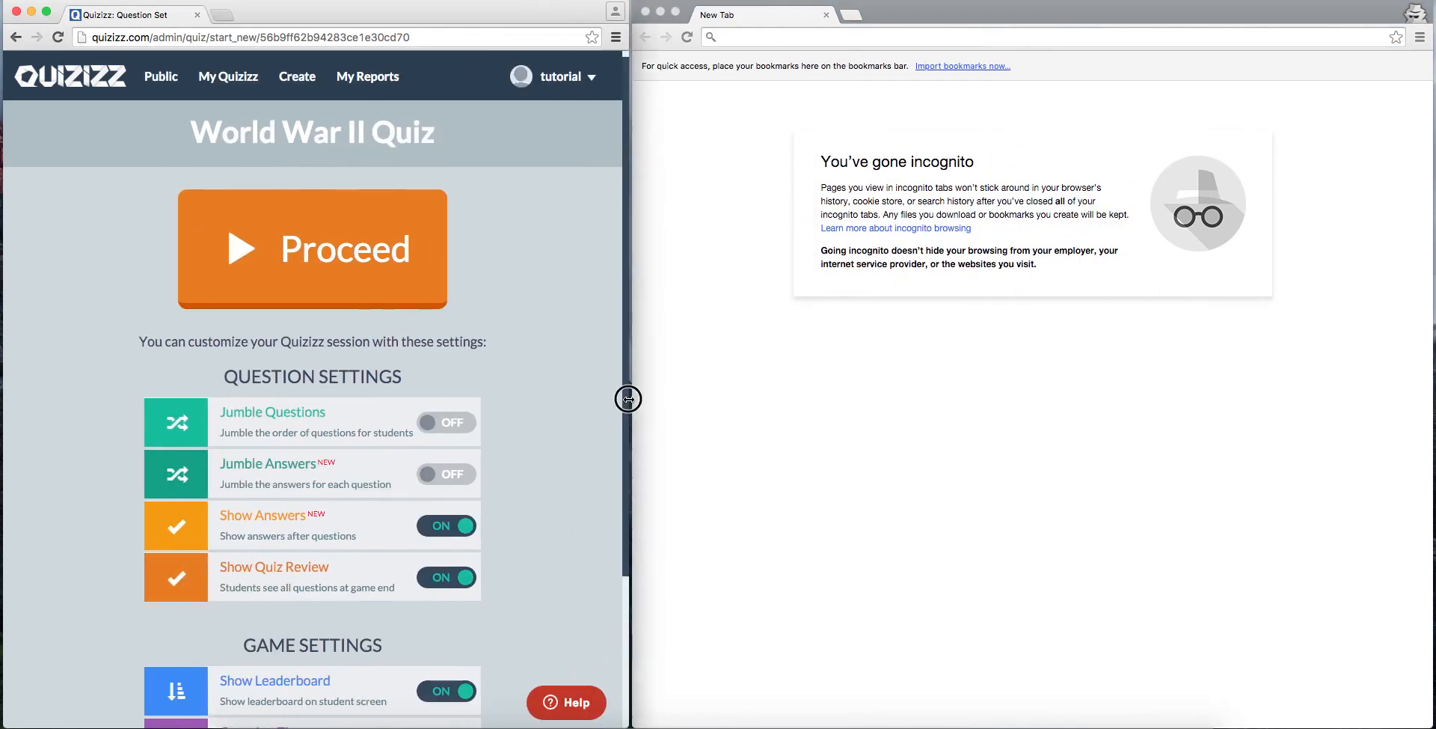
Step: Proceed to the live game's waiting page and open join.quizizz.com in the incognito window
left_click(359, 258)
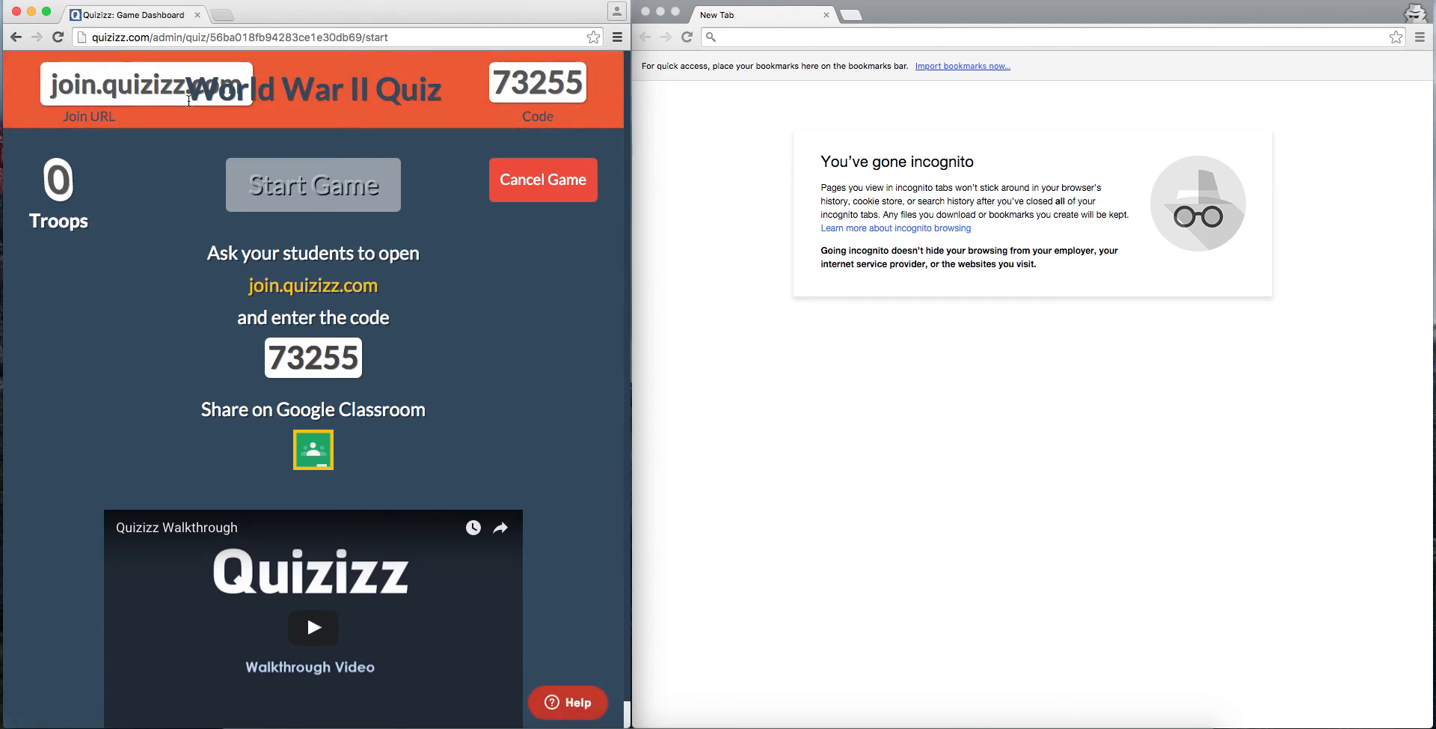
key("XF86AudioRaiseVolume")
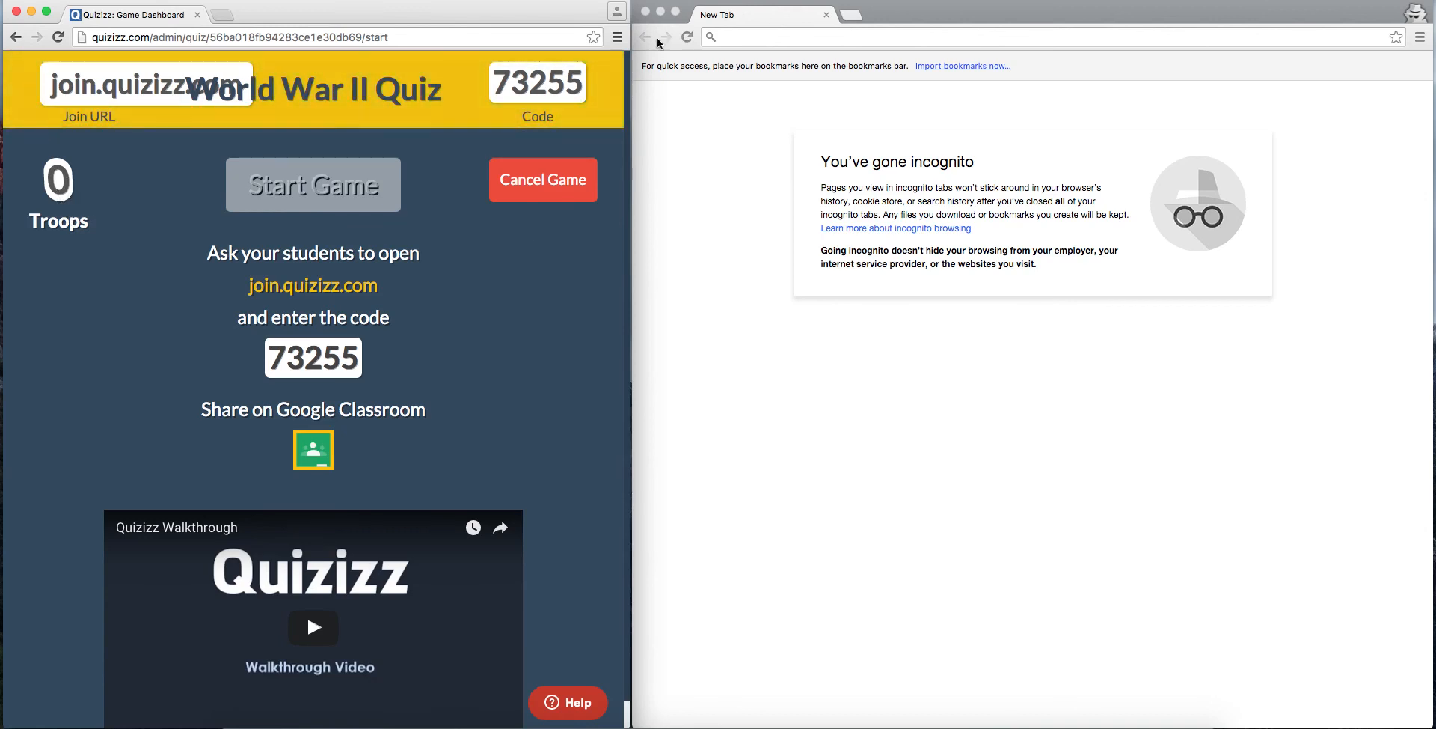
left_click(742, 38)
type("join.qu")
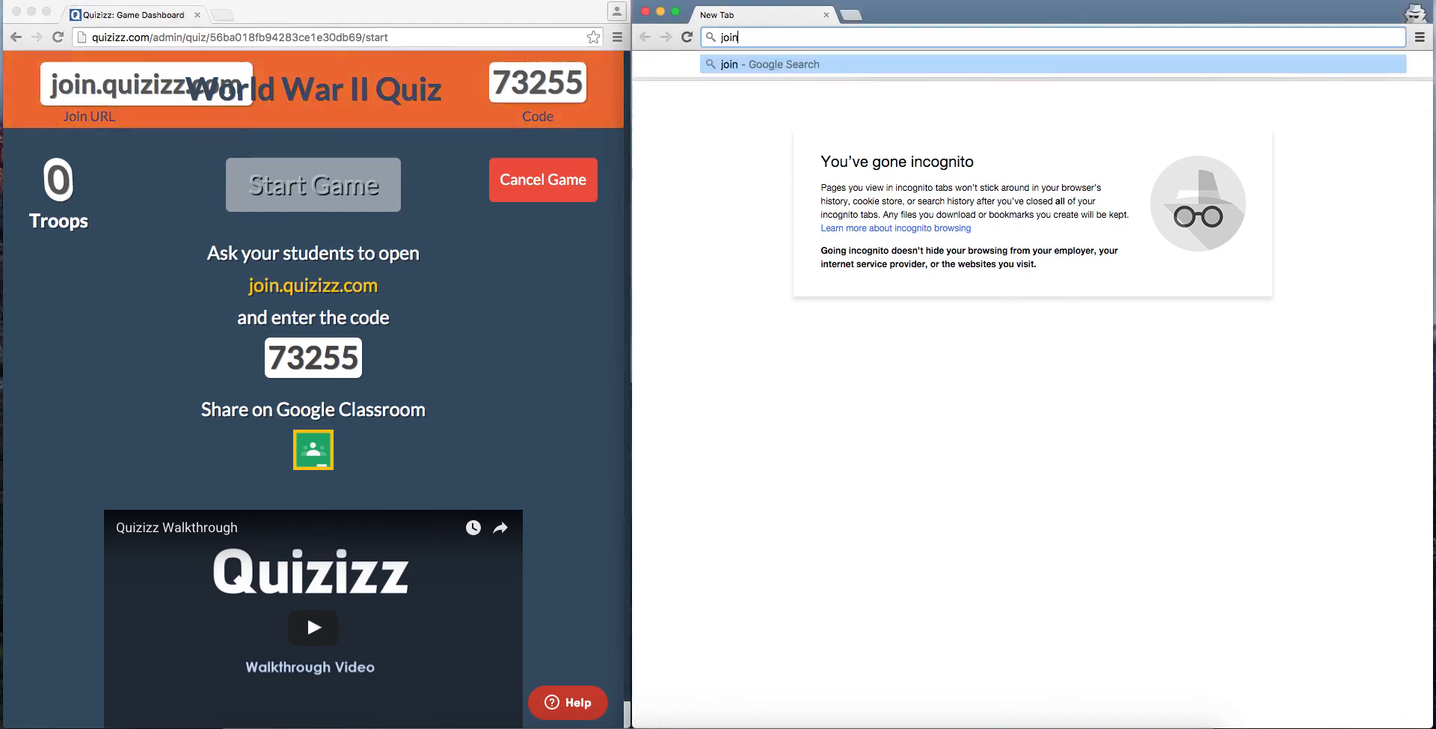
type("zz.com")
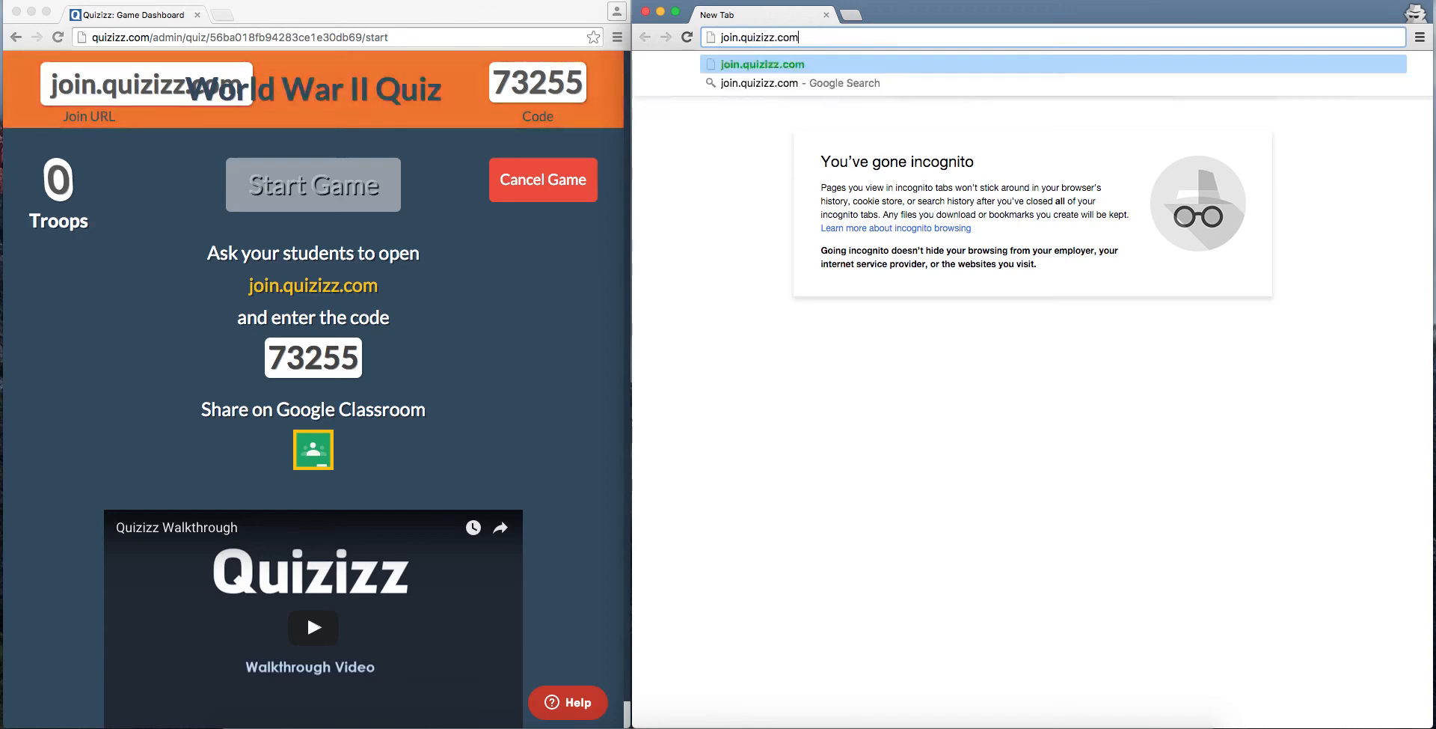
key("Return")
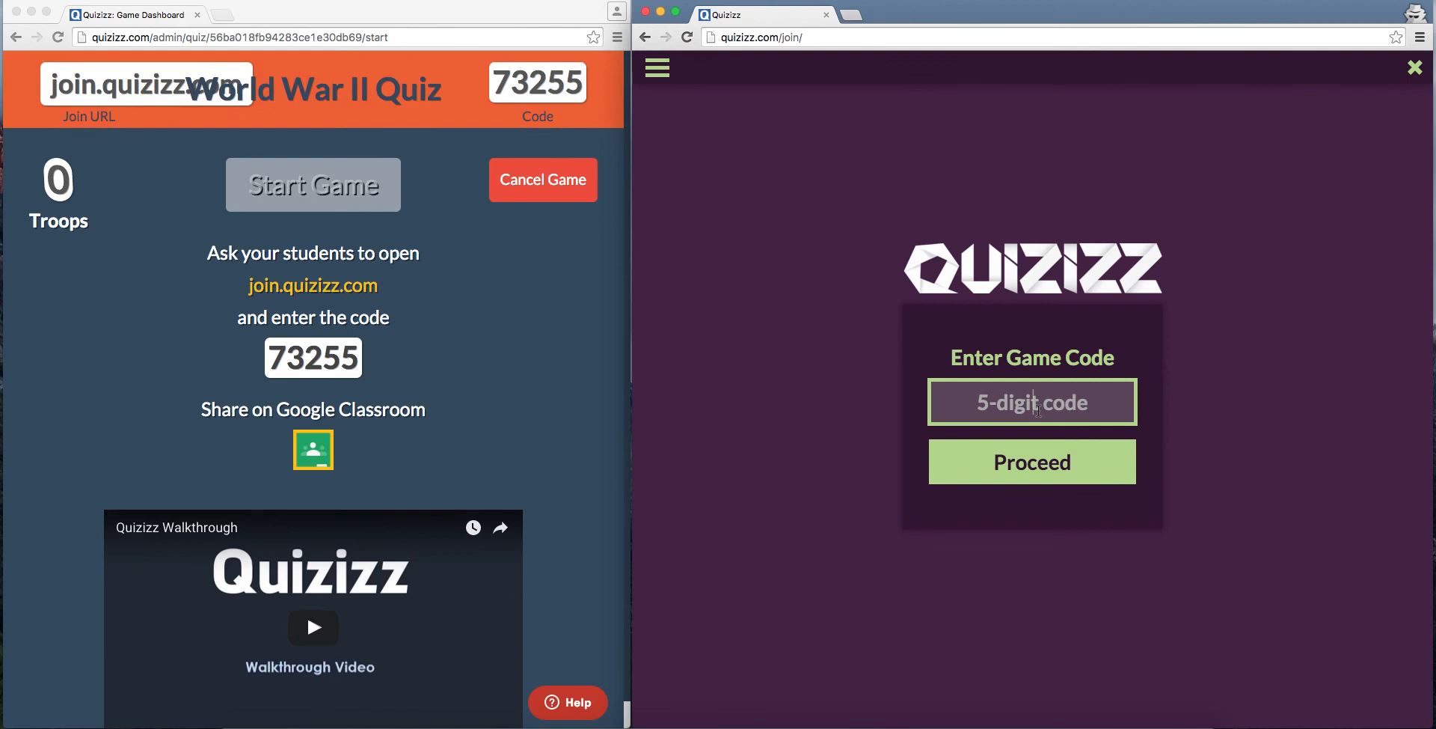
Step: Join the live game with the code shown on the teacher's dashboard, using the name Student
type("7")
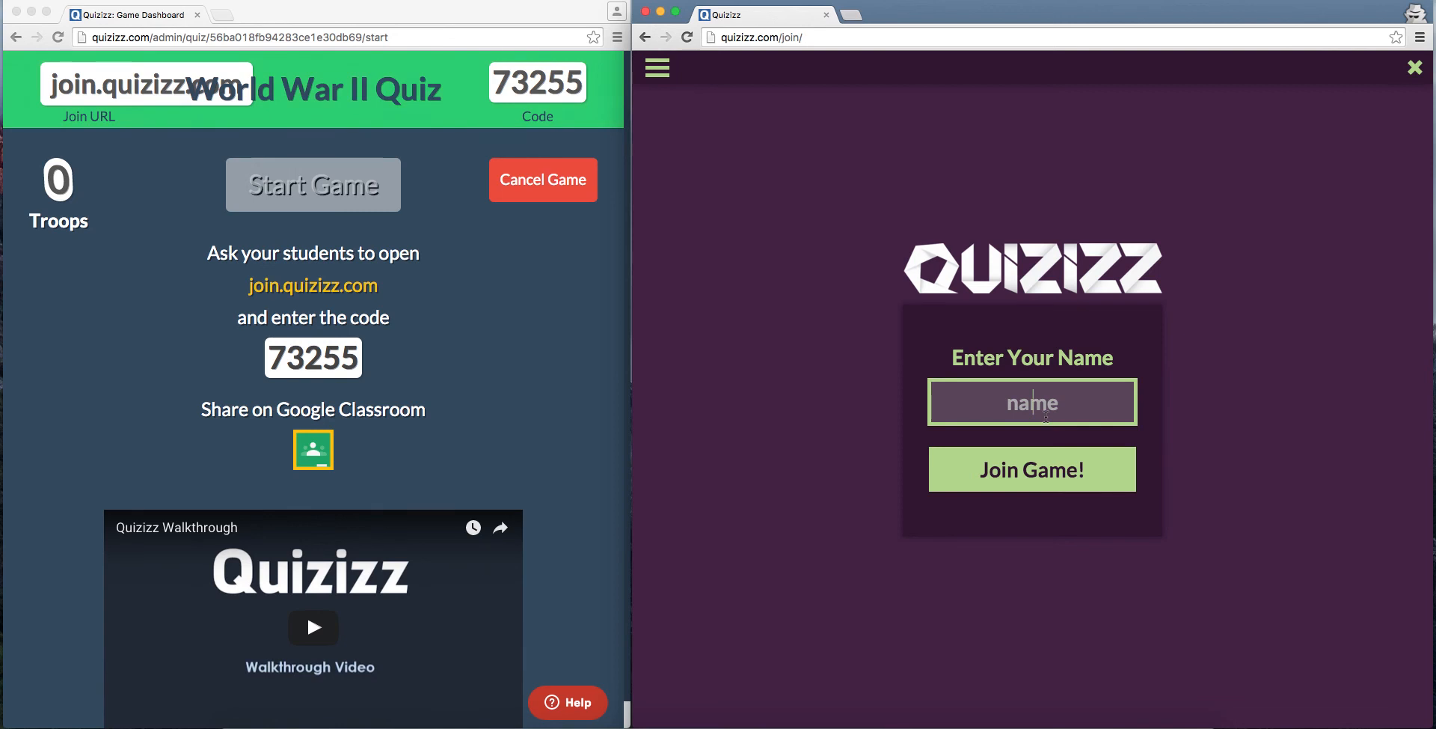
type("Student")
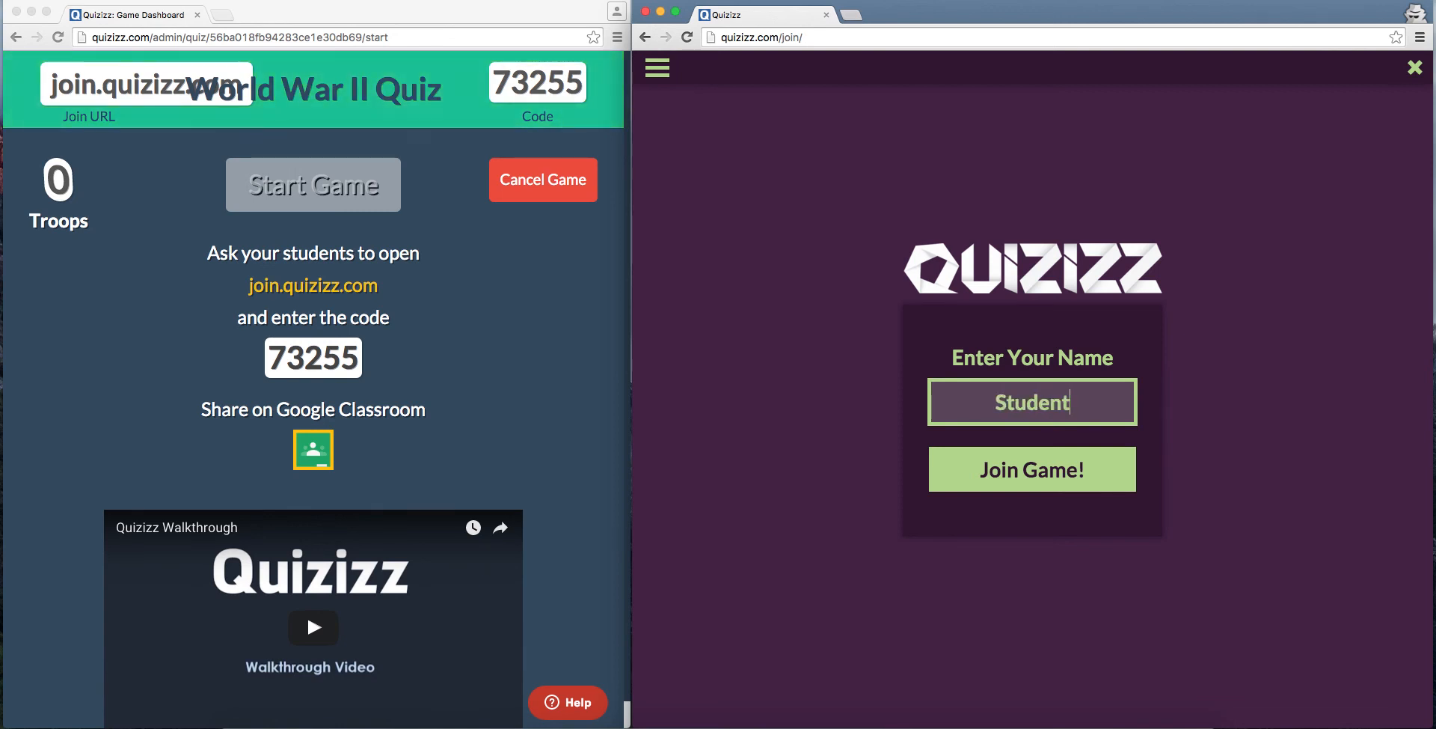
key("Return")
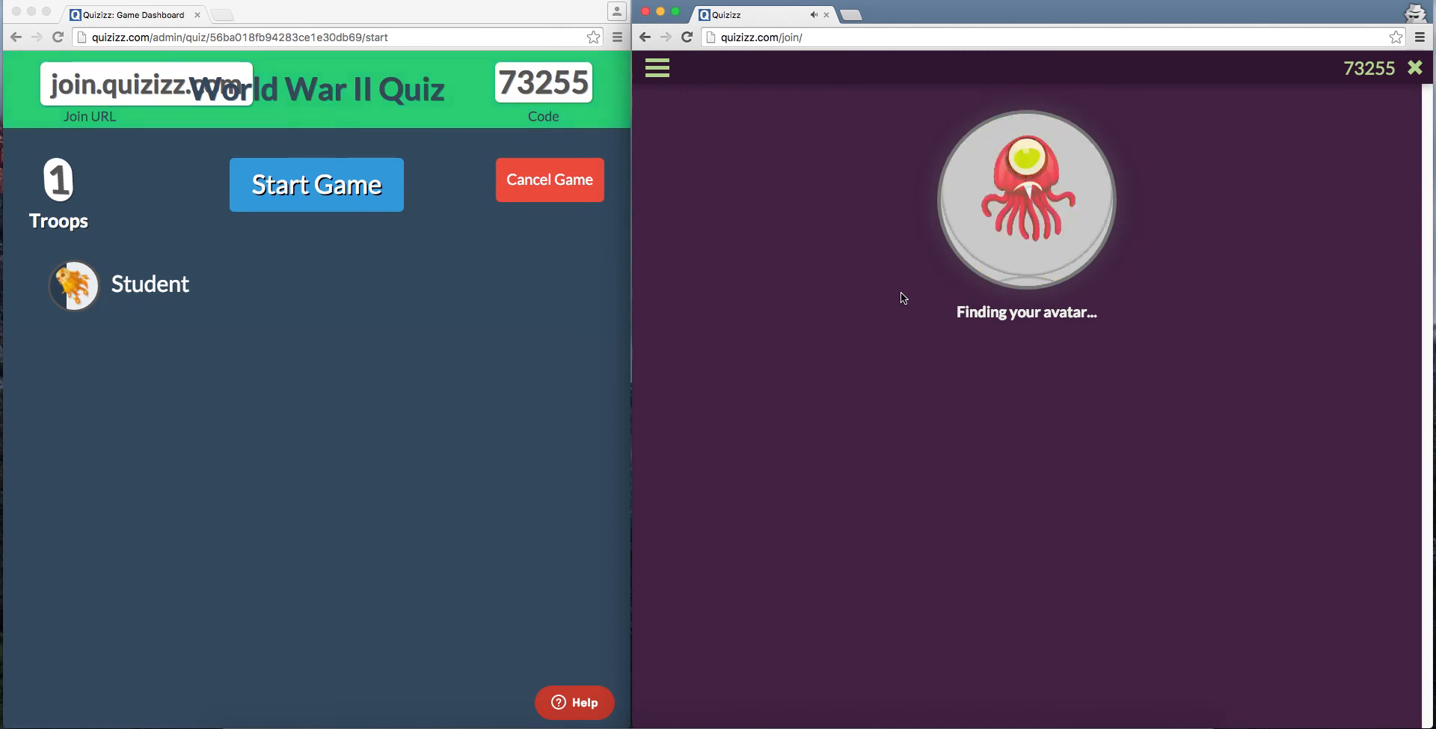
Step: Lower the computer's sound volume while the student waits in the game lobby
key("XF86AudioRaiseVolume")
key("XF86AudioLowerVolume")
key("XF86AudioLowerVolume")
key("XF86AudioLowerVolume")
key("XF86AudioLowerVolume")
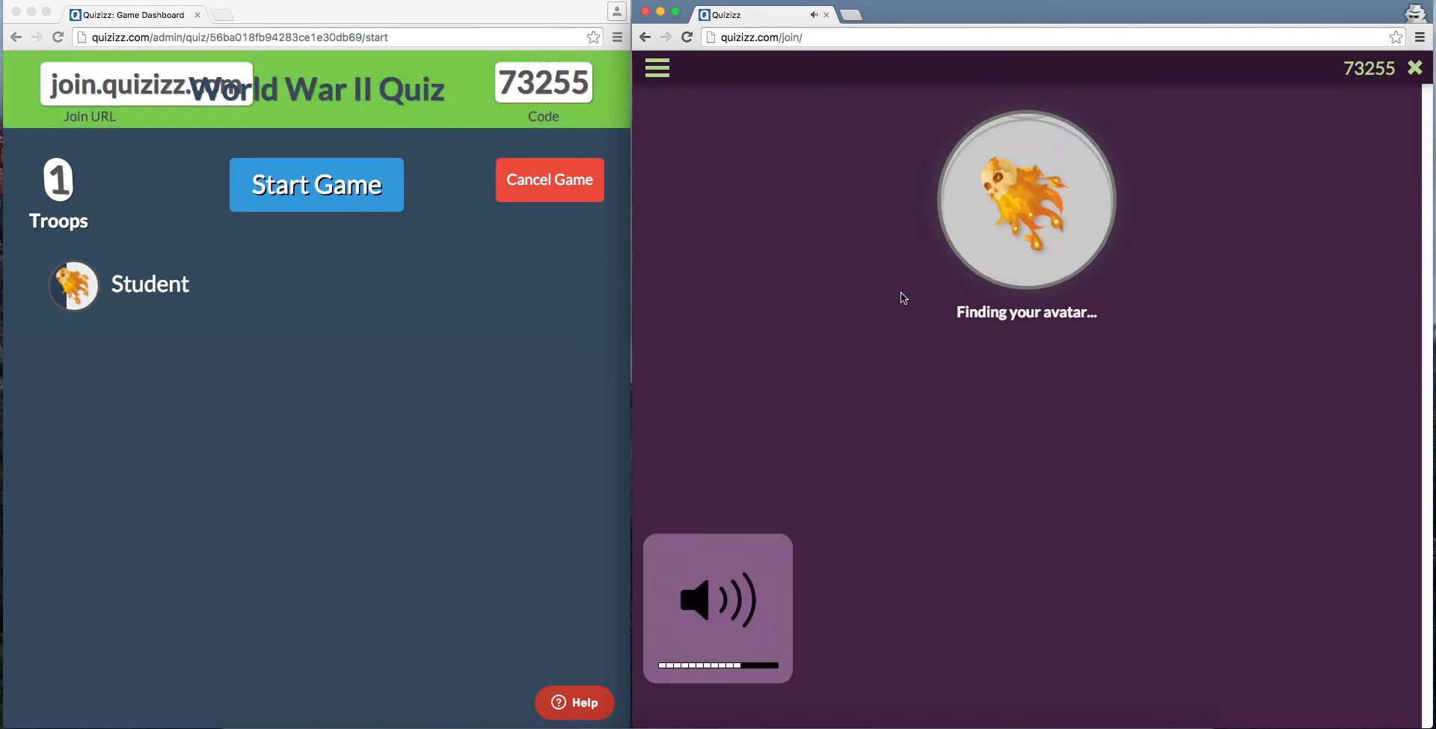
key("XF86AudioLowerVolume")
key("XF86AudioLowerVolume")
key("XF86AudioLowerVolume")
key("XF86AudioLowerVolume")
key("XF86AudioLowerVolume")
key("XF86AudioLowerVolume")
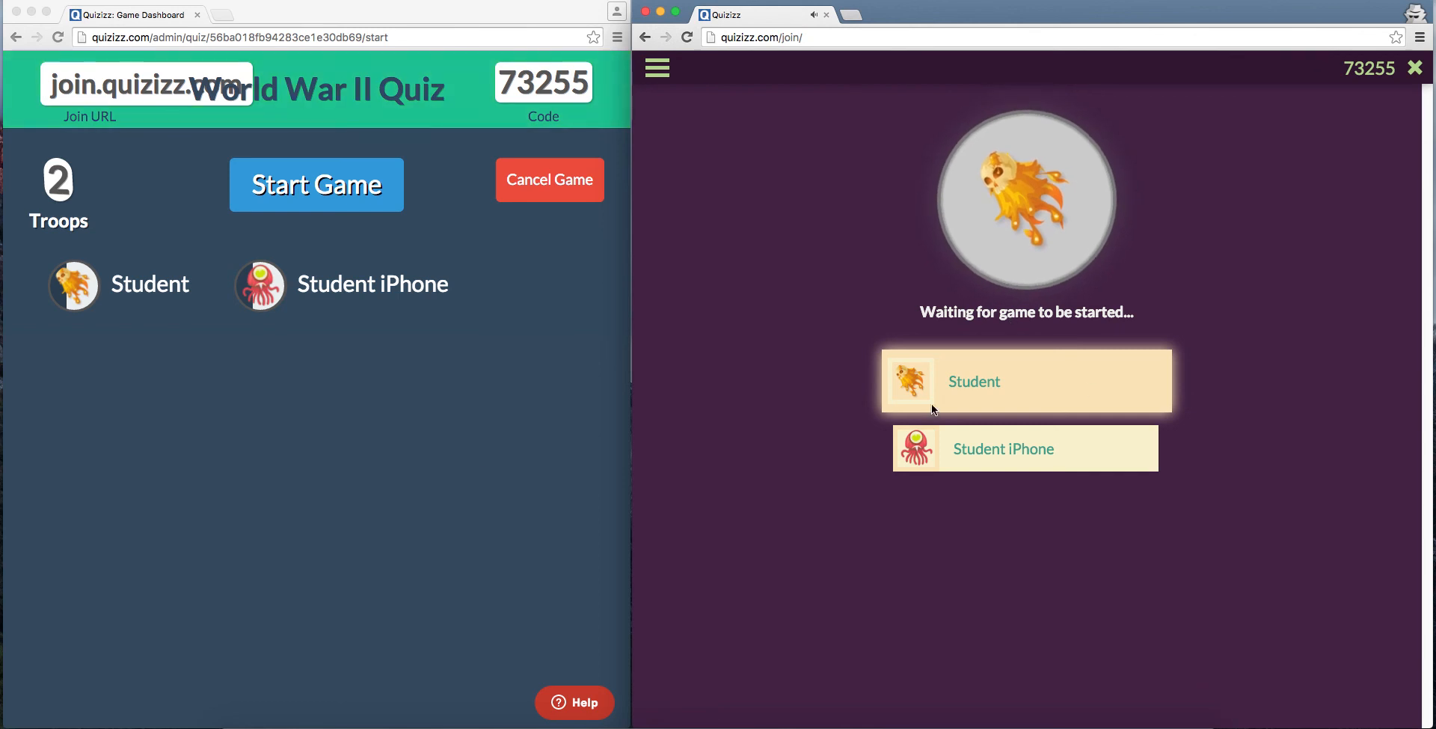
Step: Start the live game from the teacher's dashboard and switch to the student's window
left_click(500, 498)
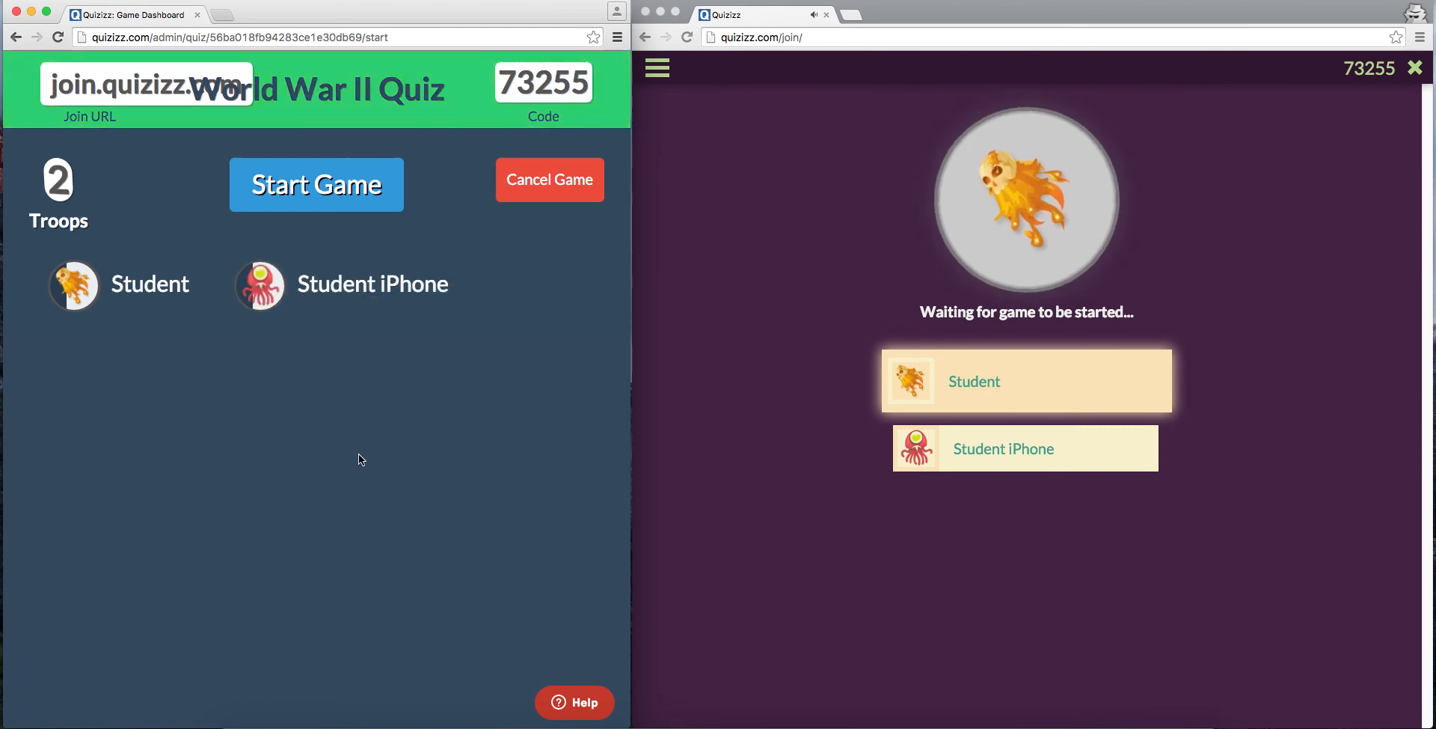
left_click(320, 196)
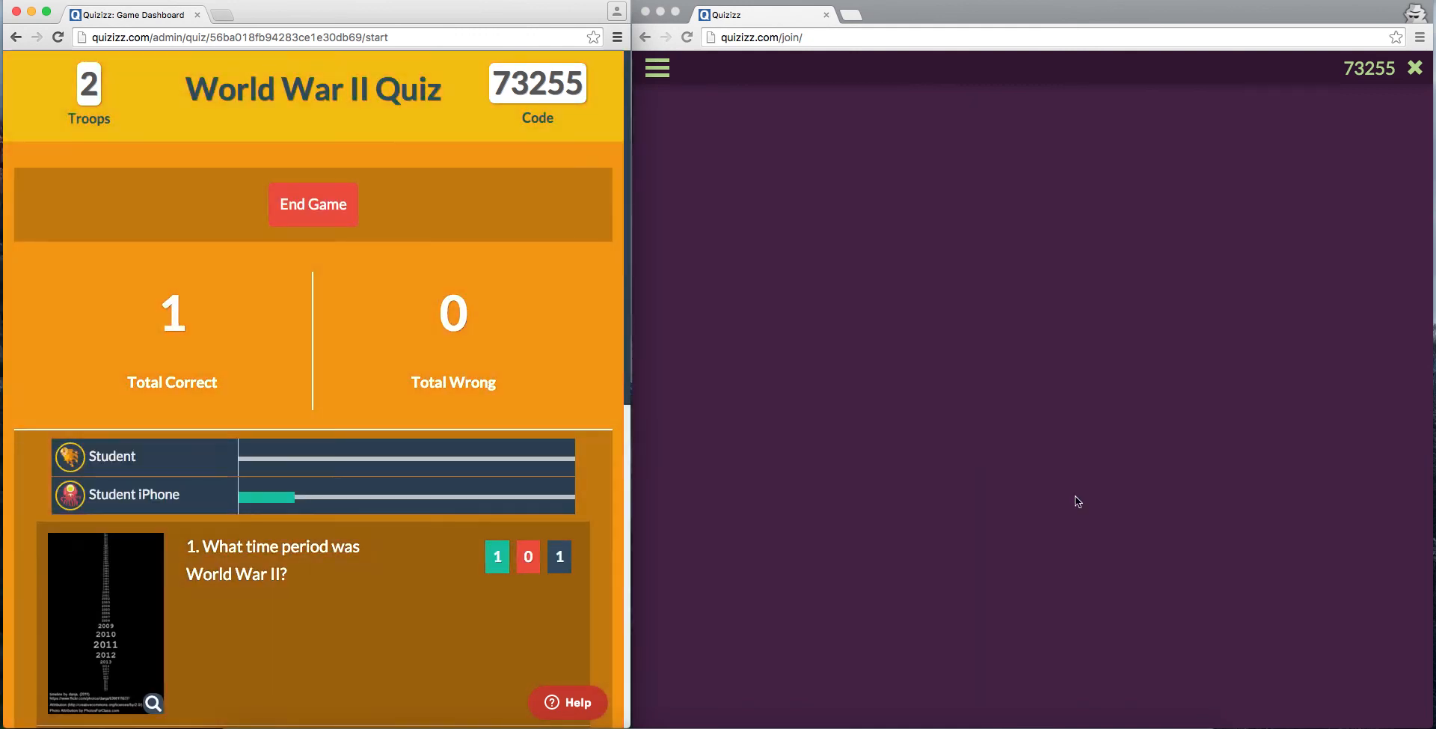
left_click(1075, 496)
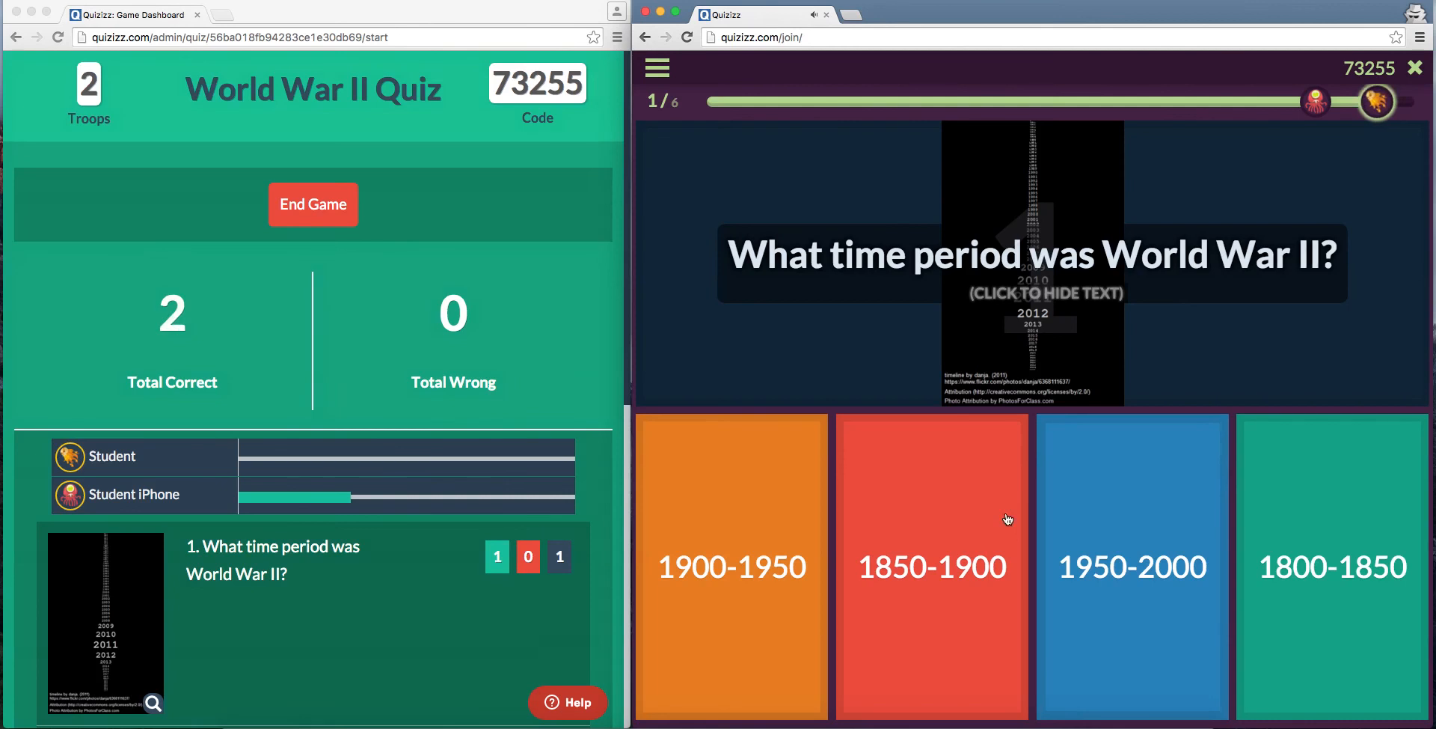
Step: As the student, answer question 1 with 1900-1950, 2 with The Holocaust, and 3 with Hitler conquered Denmark, Norway, & Belgium
left_click(772, 549)
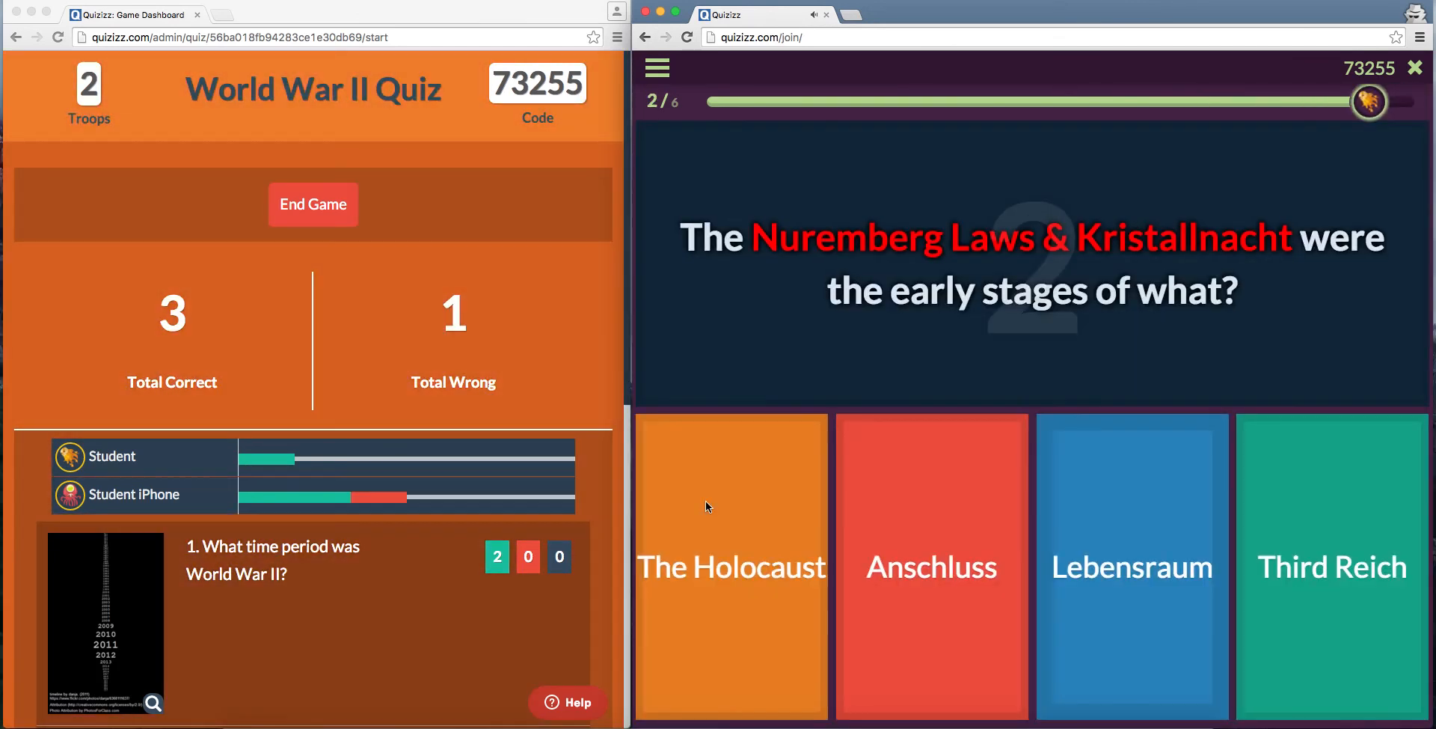
left_click(706, 506)
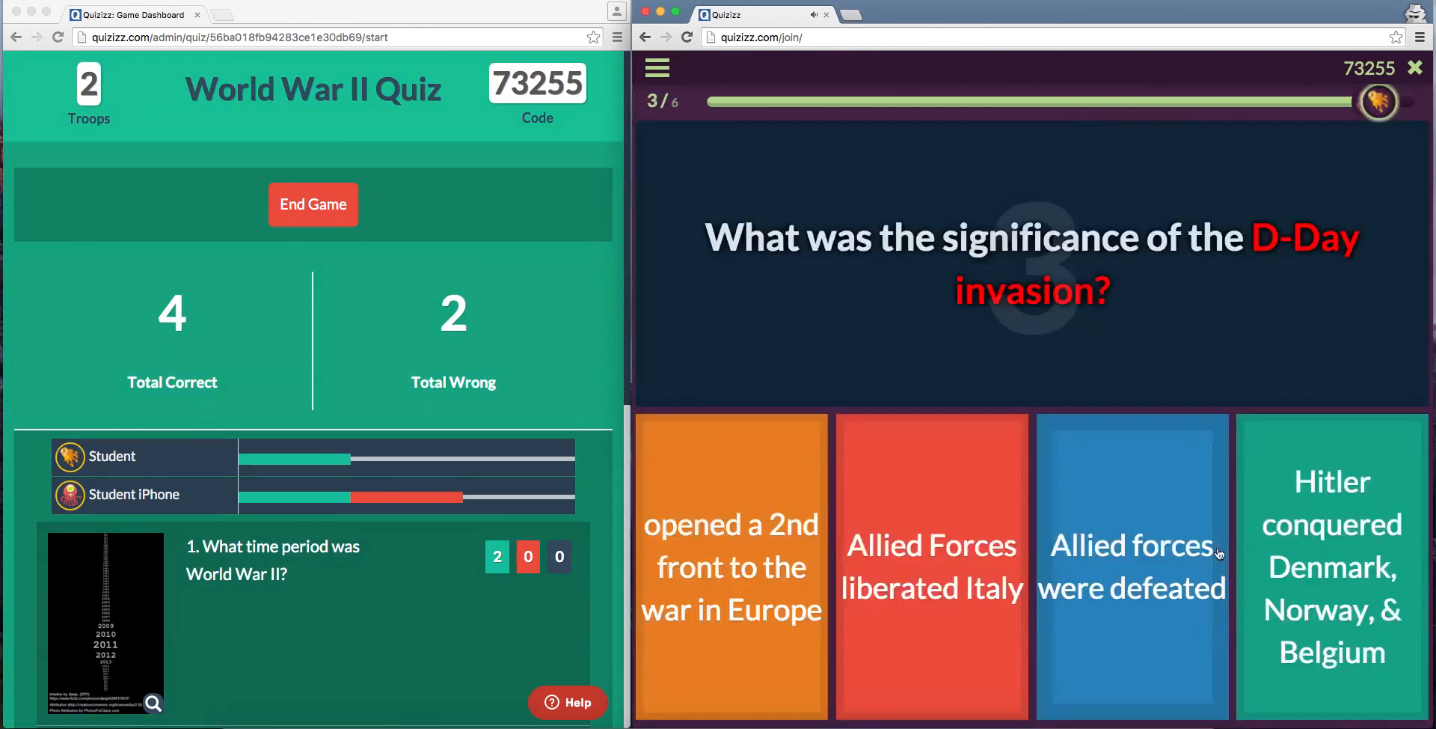
left_click(1290, 531)
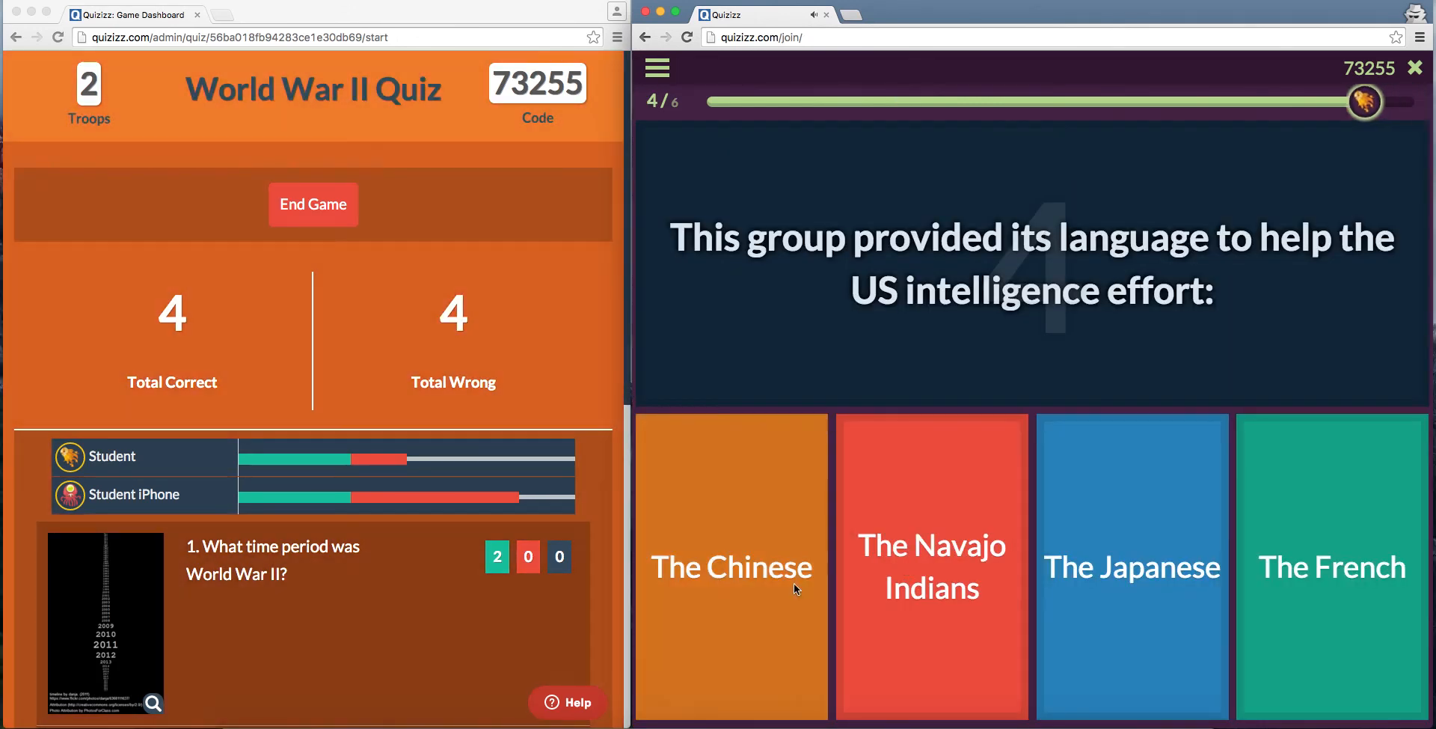
Step: Answer question 4 with The Chinese, 5 with Passage of the National Recovery Act, and 6 with Allied goals in World War II will affect every nation
left_click(793, 582)
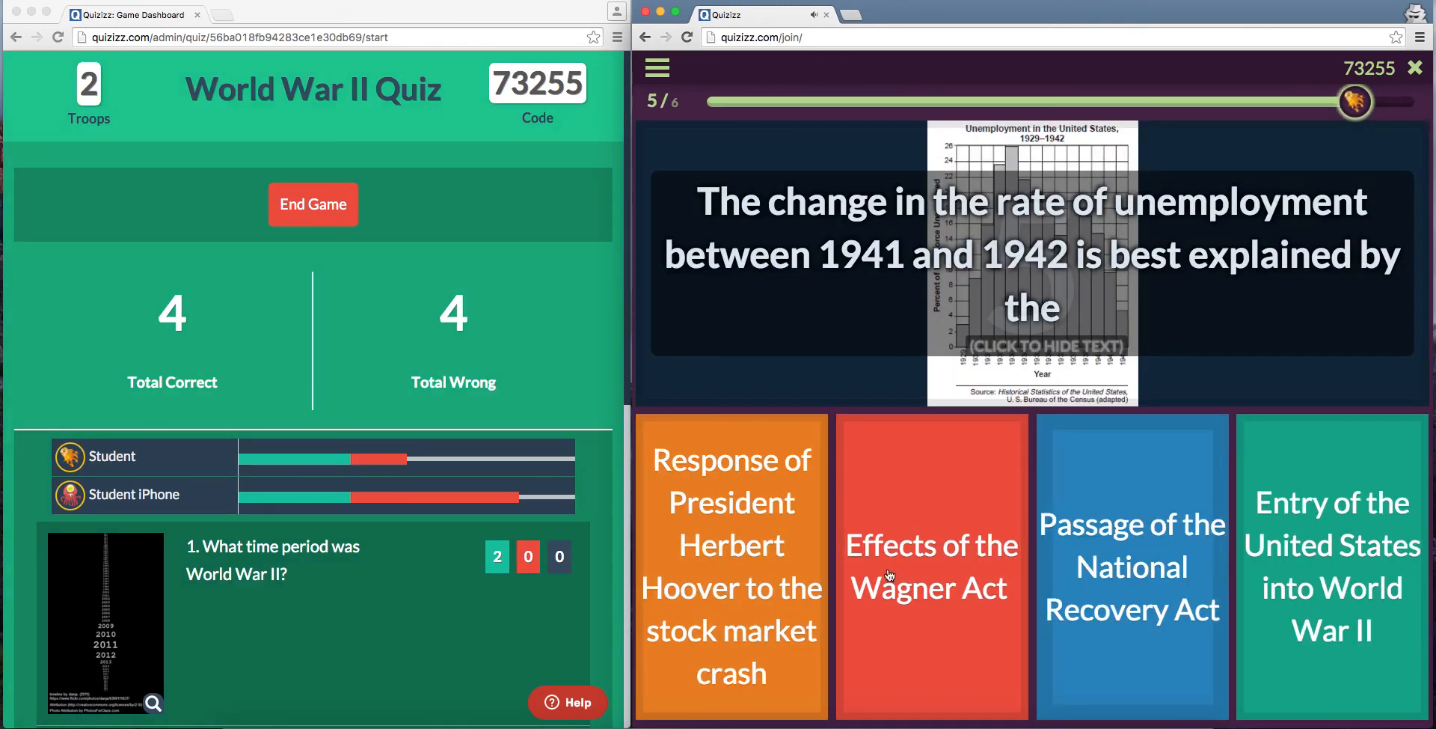
left_click(1127, 608)
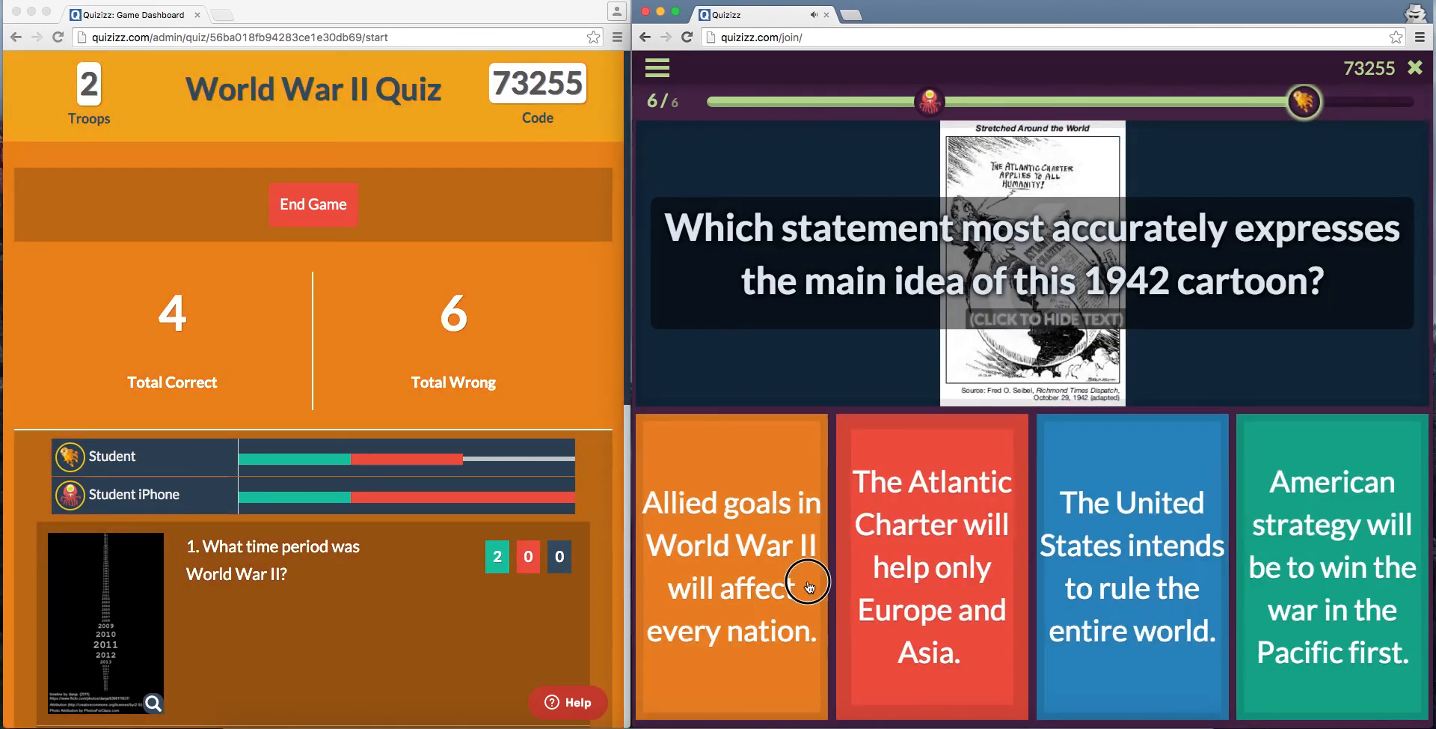
left_click(806, 568)
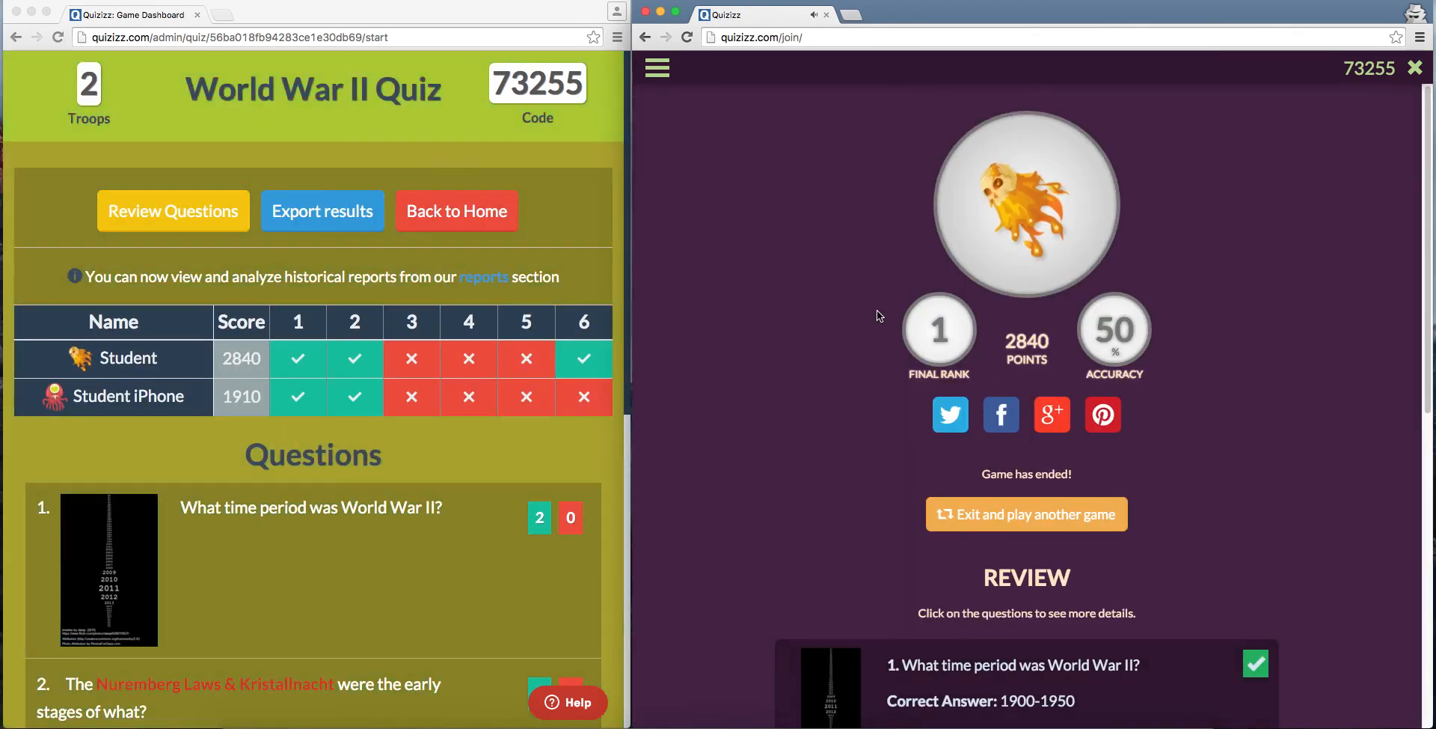
Step: Mute the sound and review the student's final results page, including the answer details for the D-Day invasion question
key("XF86AudioMute")
scroll(1249, 527, "down", 1)
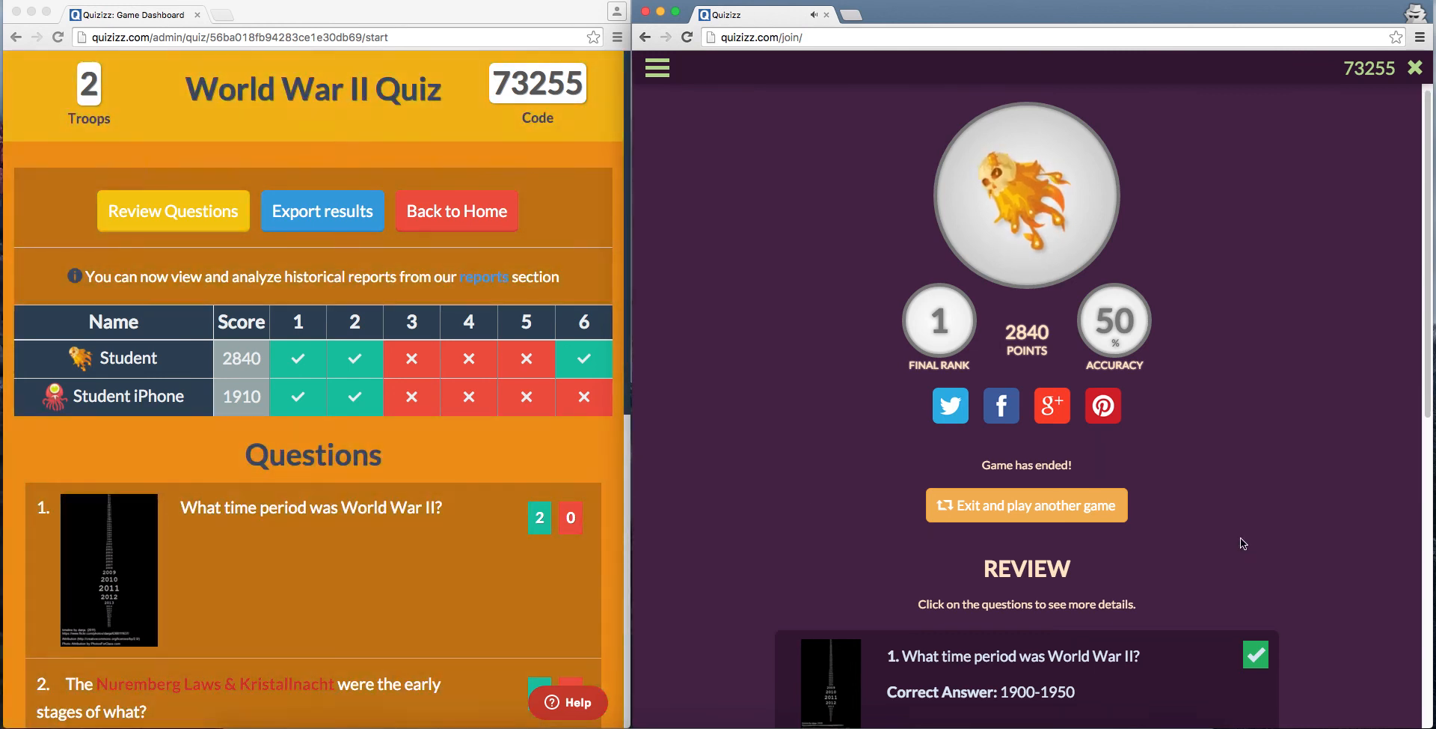
scroll(1241, 538, "down", 5)
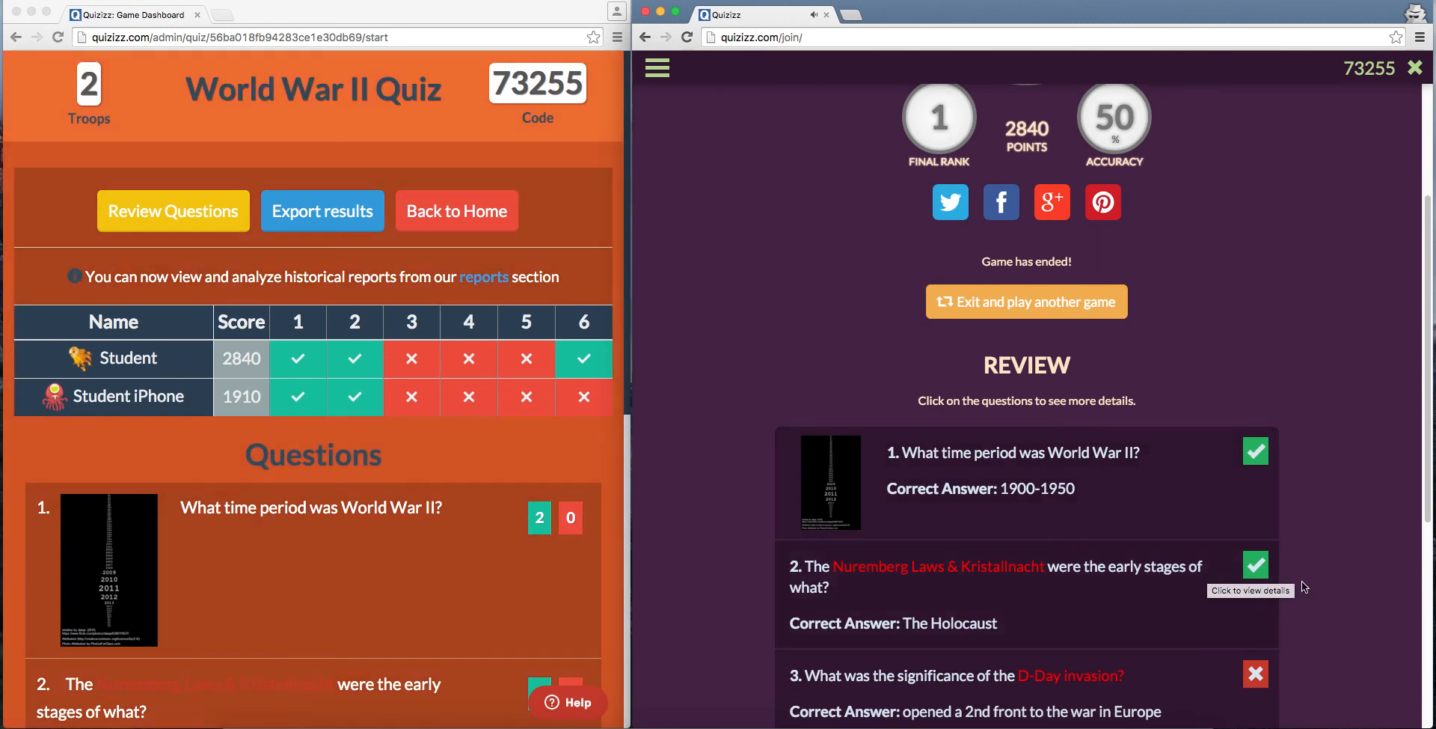
scroll(1323, 586, "down", 5)
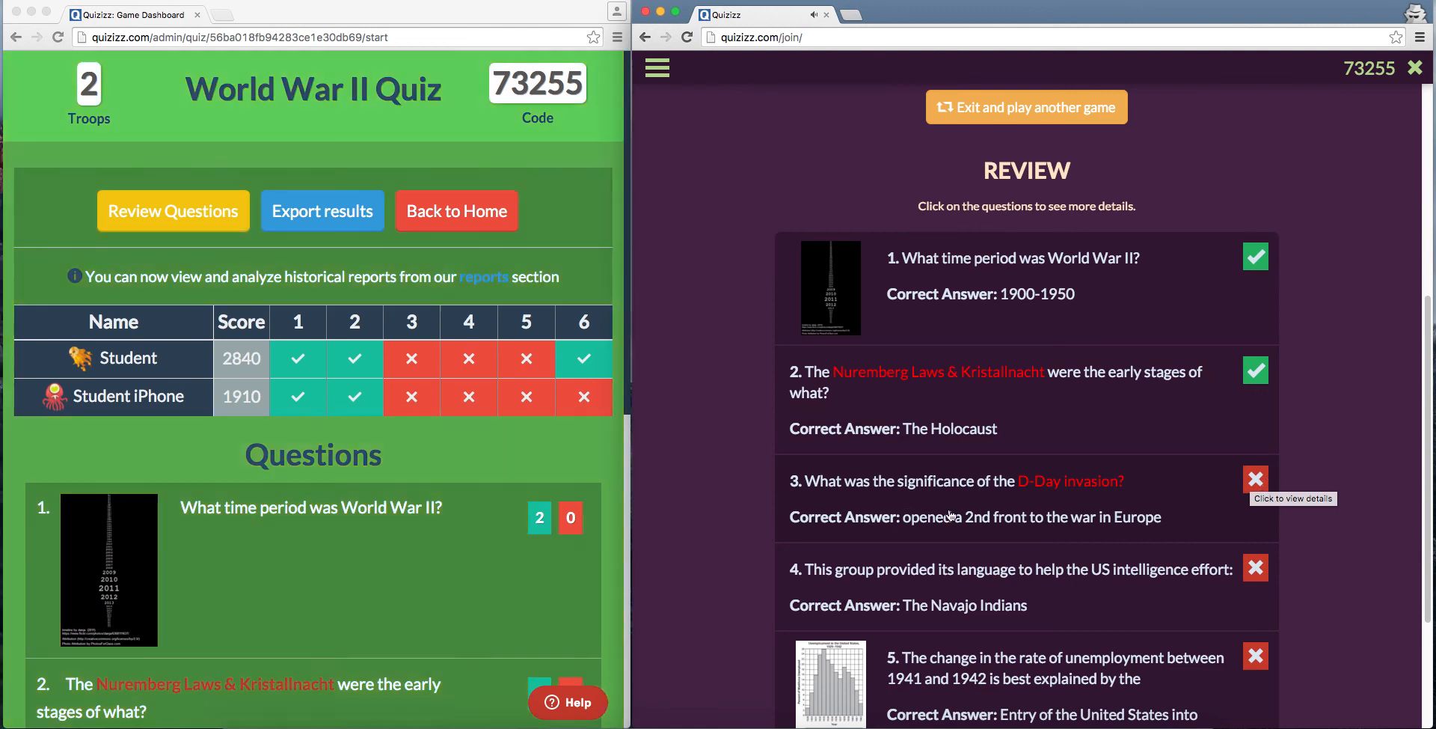
left_click(1169, 491)
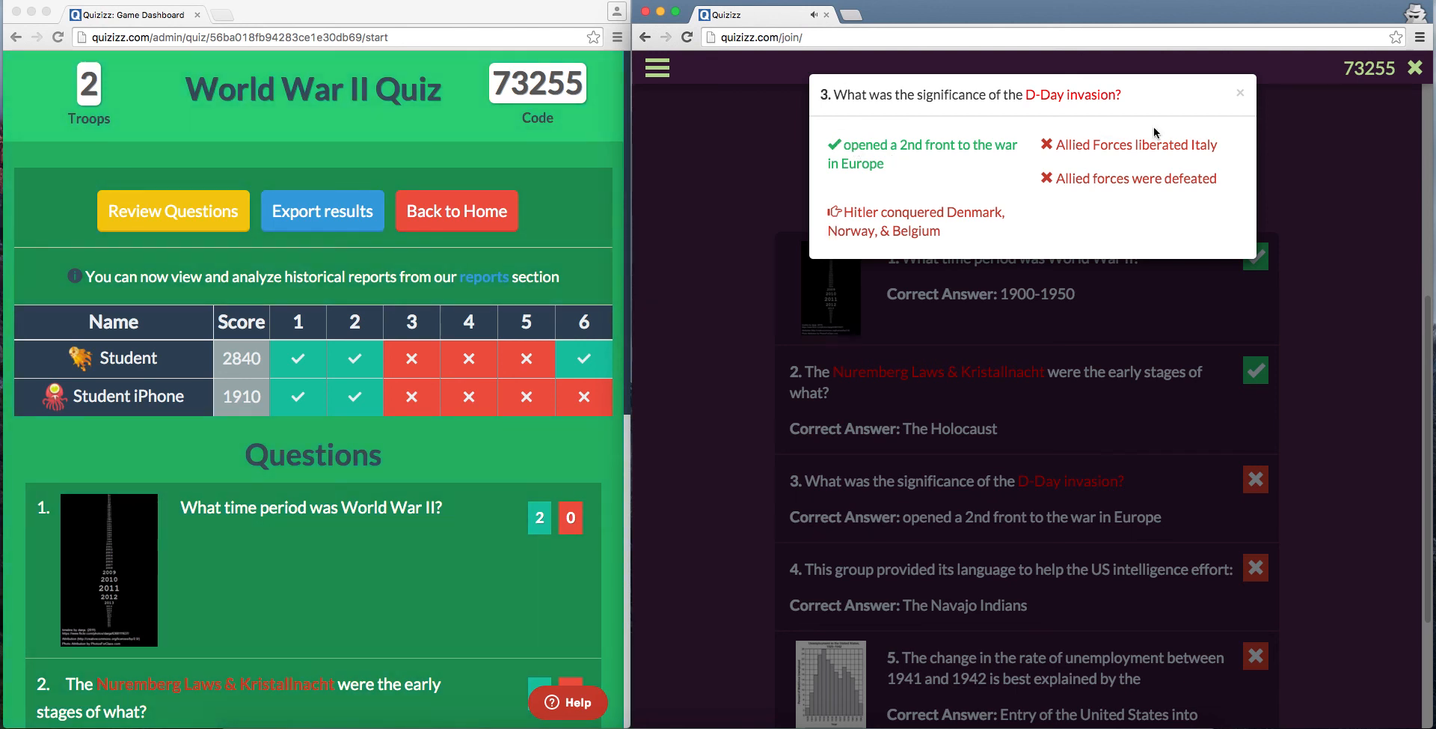
left_click(1240, 93)
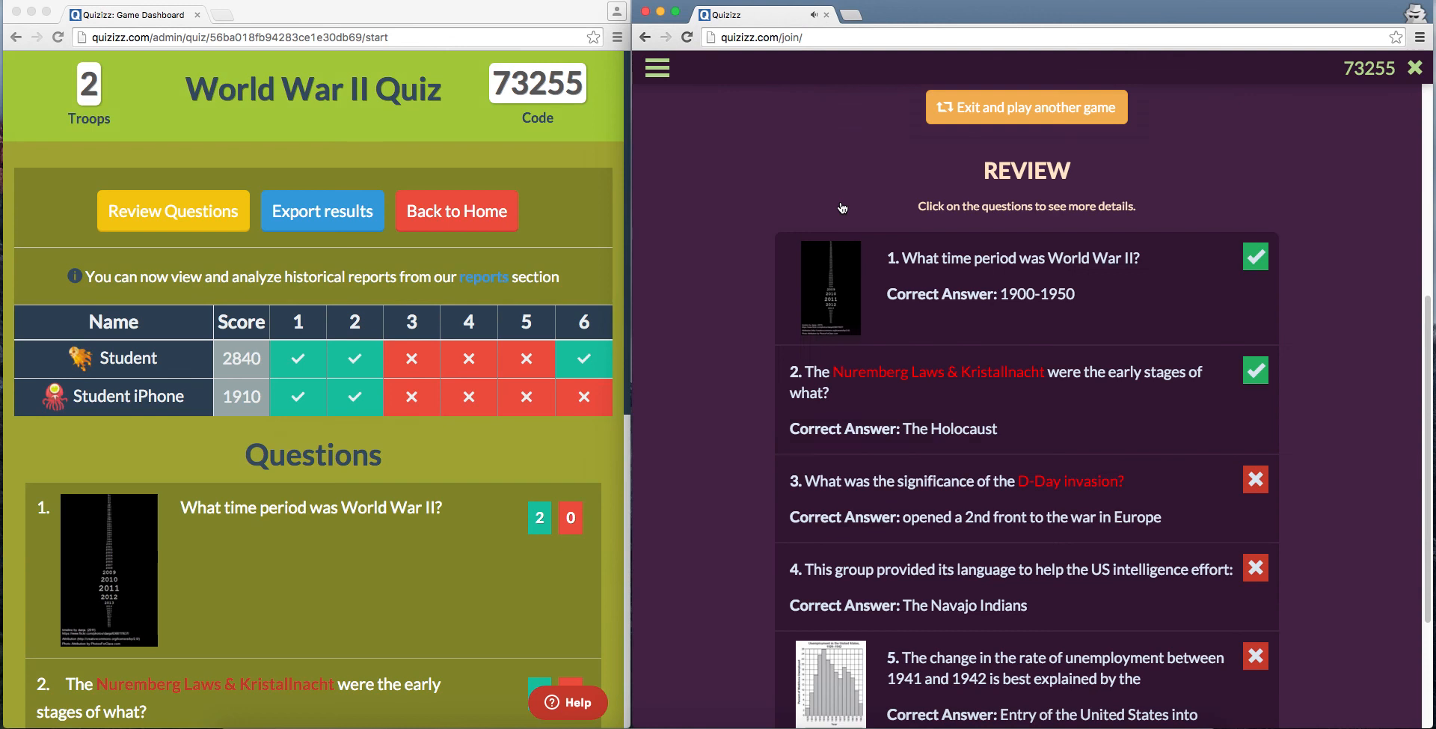
scroll(1001, 494, "down", 3)
scroll(1001, 481, "up", 4)
scroll(1001, 481, "up", 4)
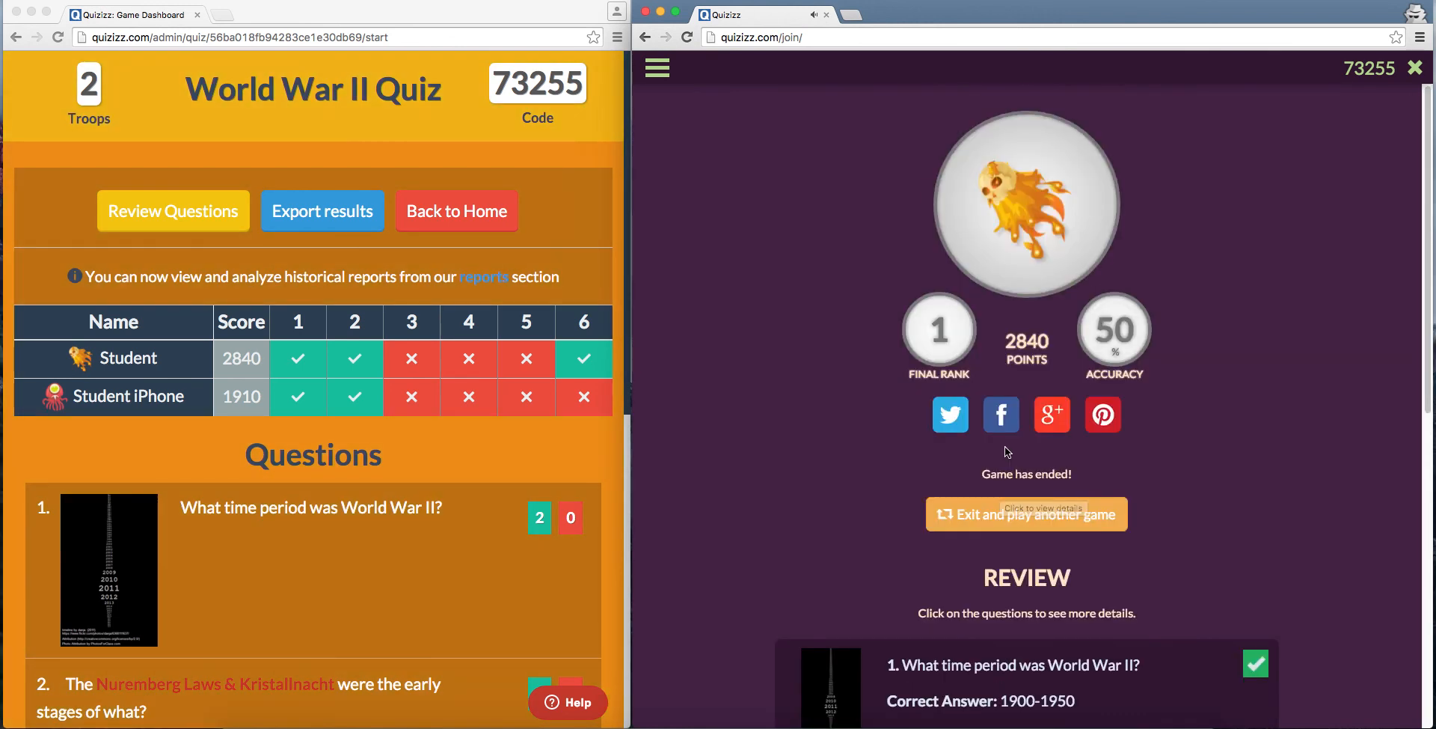
Step: Close the student's incognito window and widen the teacher's dashboard window across the screen
left_click(645, 11)
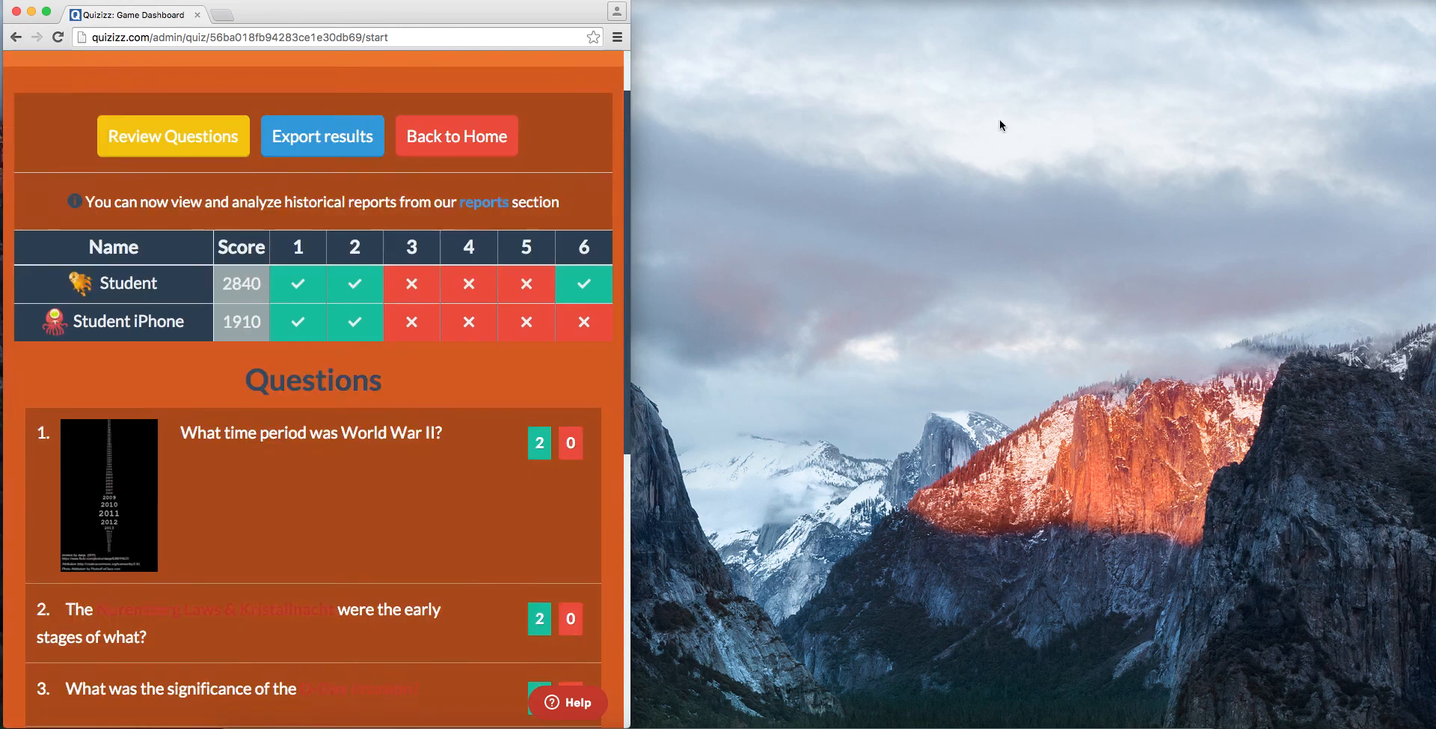
double_click(630, 411)
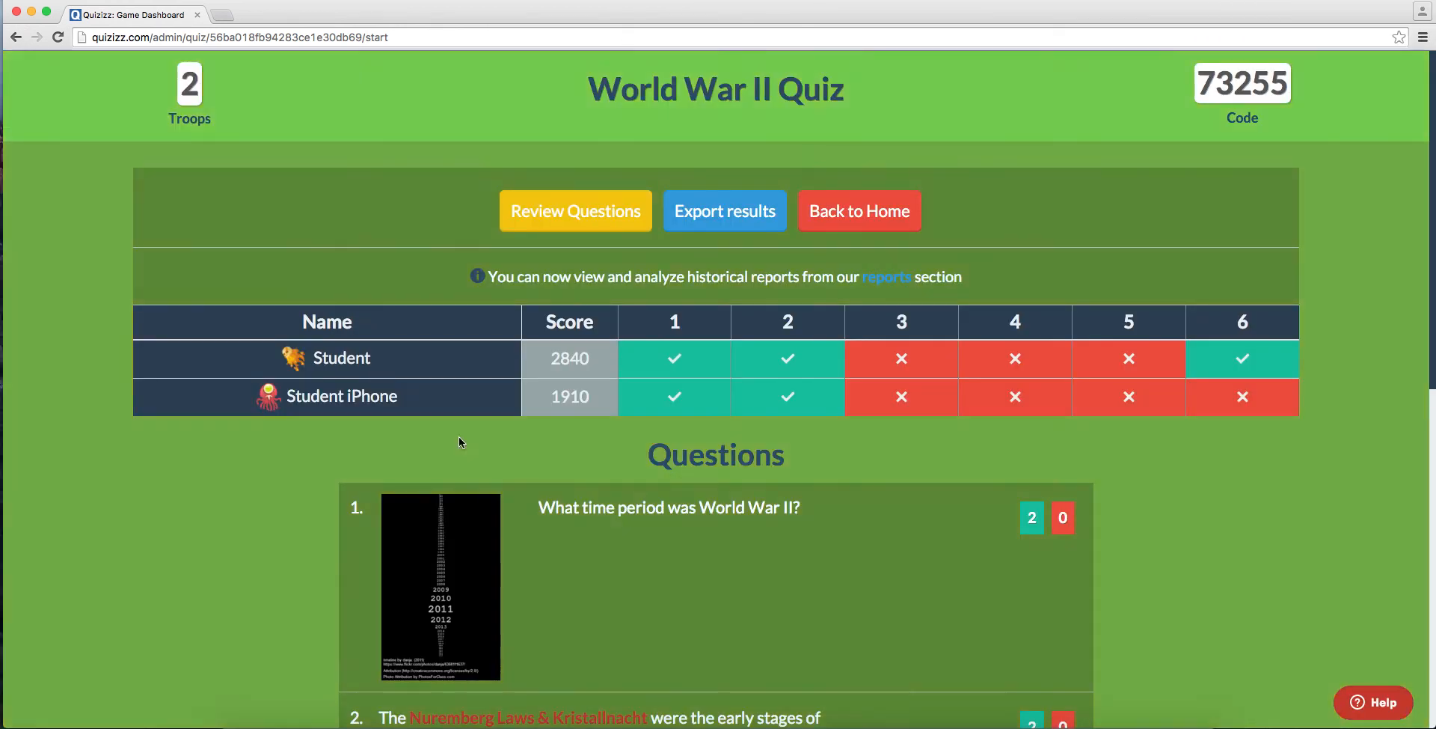
Step: Review the per-question class results on the teacher's dashboard, including the answer details for the unemployment question
scroll(1053, 605, "down", 3)
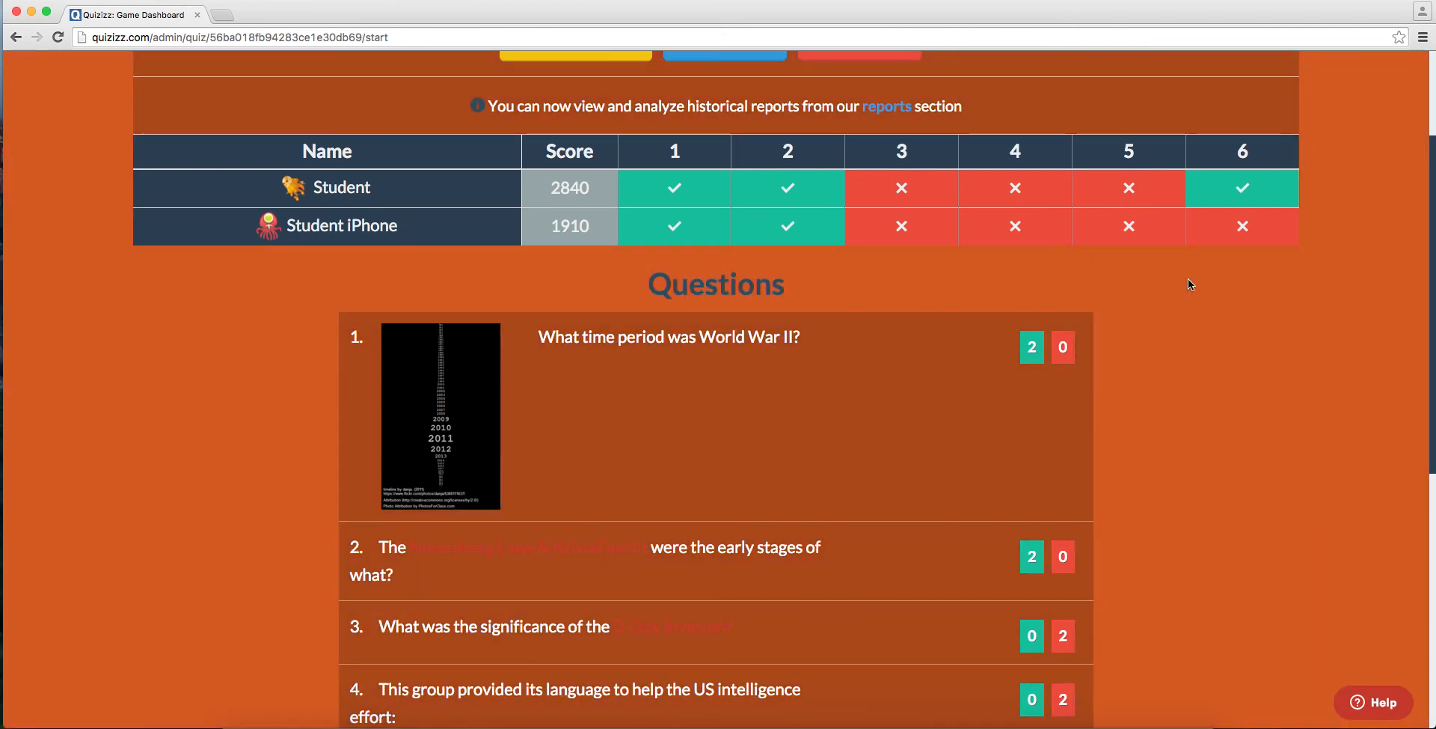
scroll(1191, 290, "down", 4)
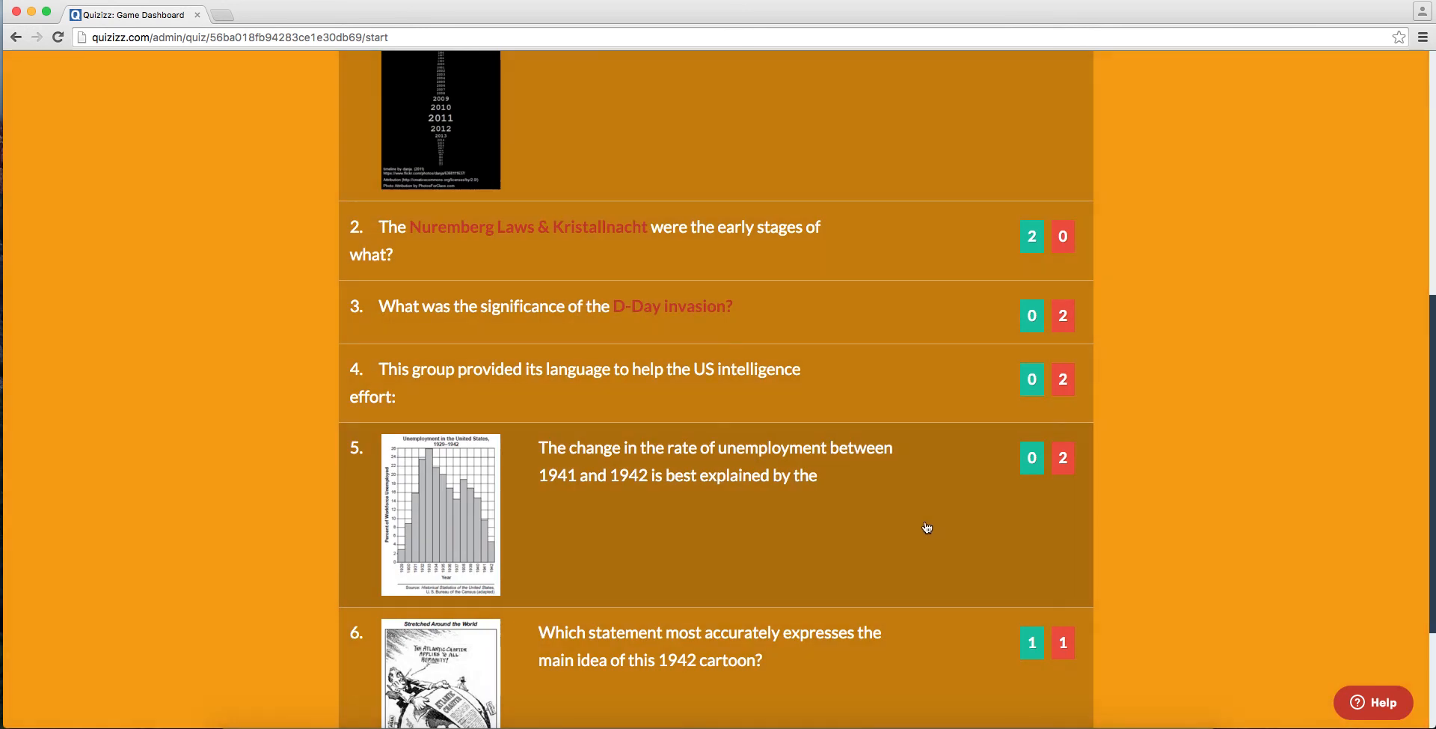
left_click(927, 528)
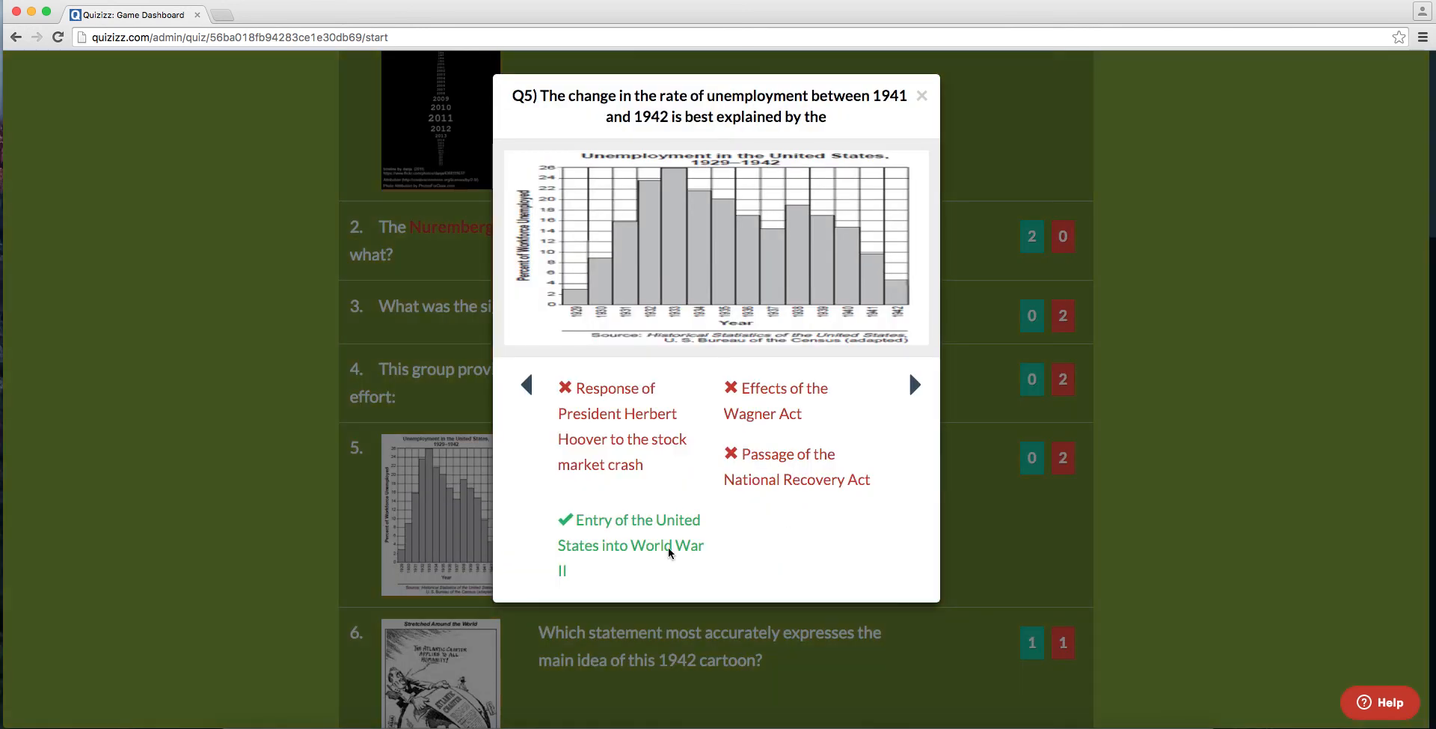
left_click(1205, 360)
scroll(1205, 361, "down", 3)
scroll(1205, 361, "up", 10)
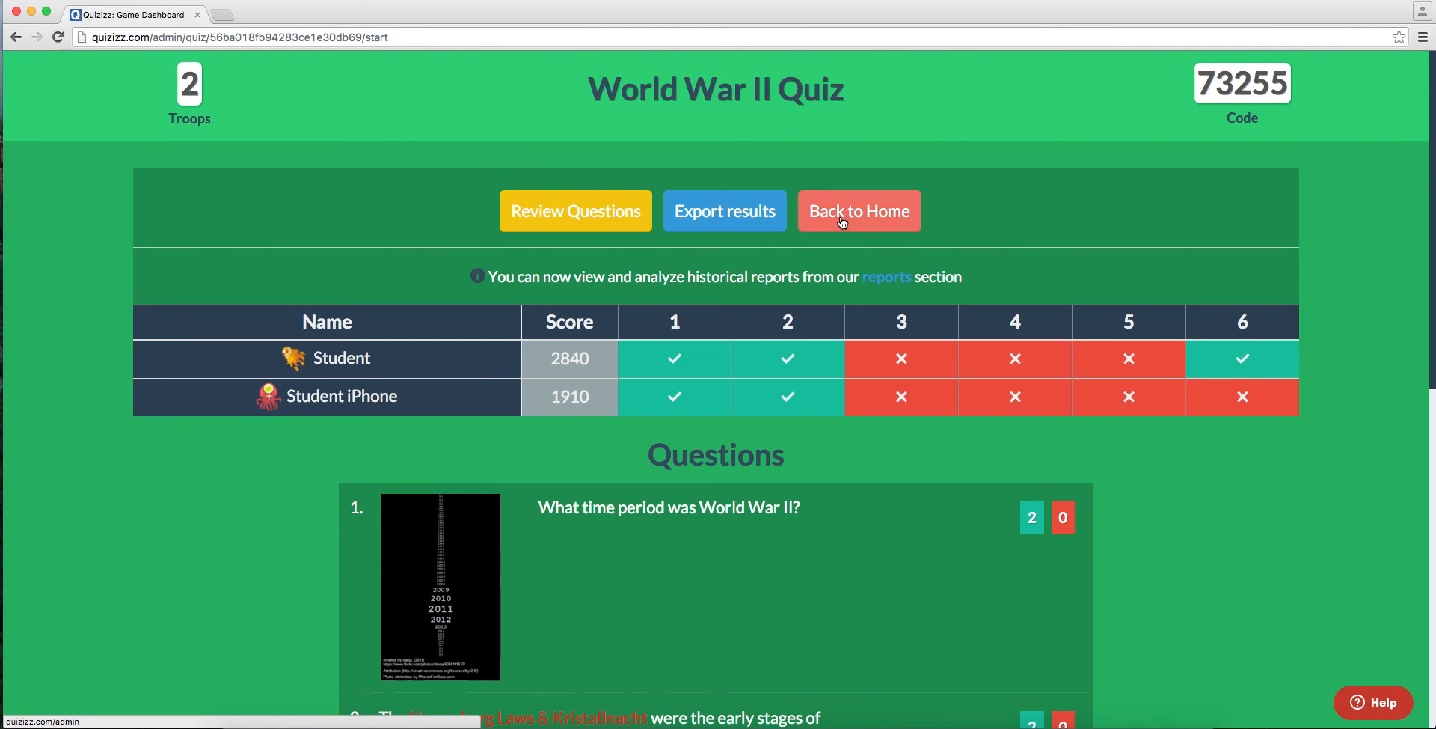
Step: Export the game results from the dashboard and return to the teacher's home page
left_click(720, 229)
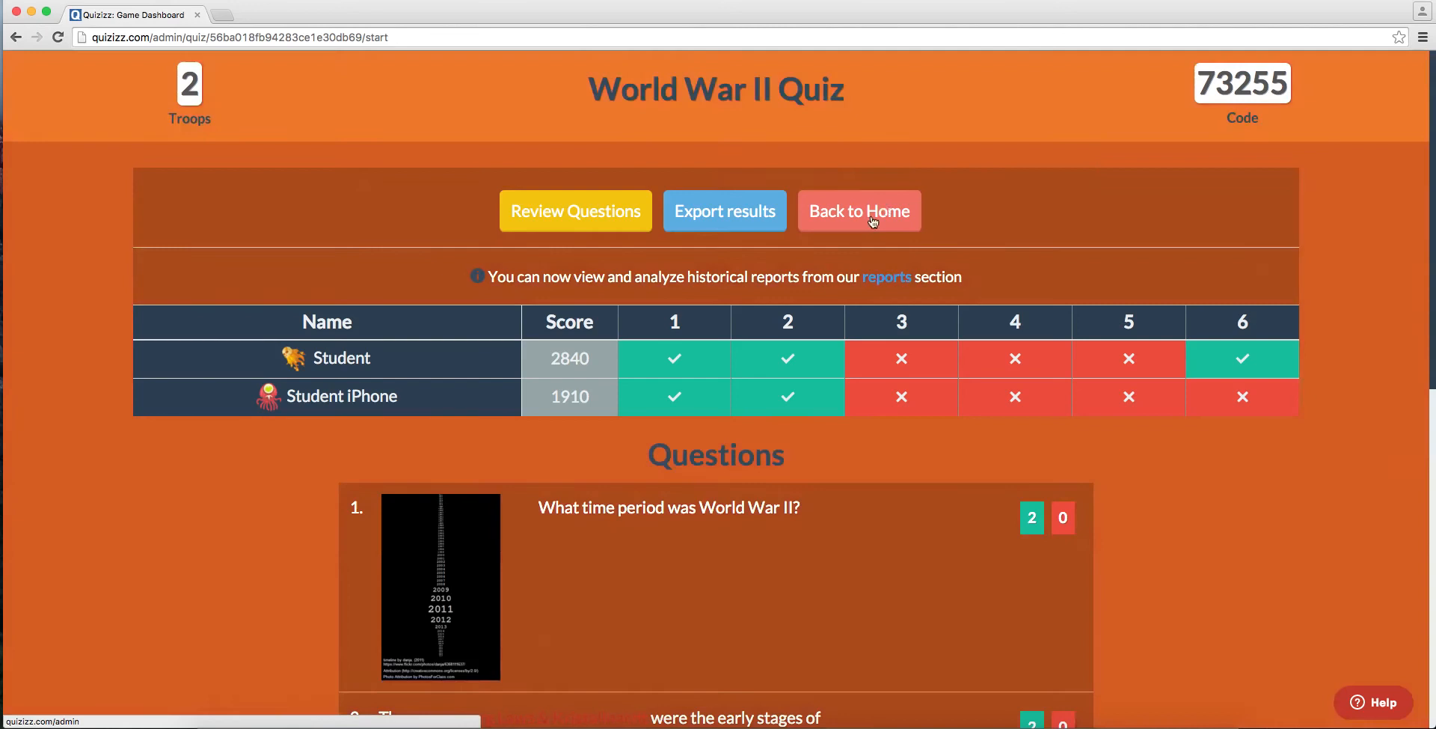
left_click(860, 210)
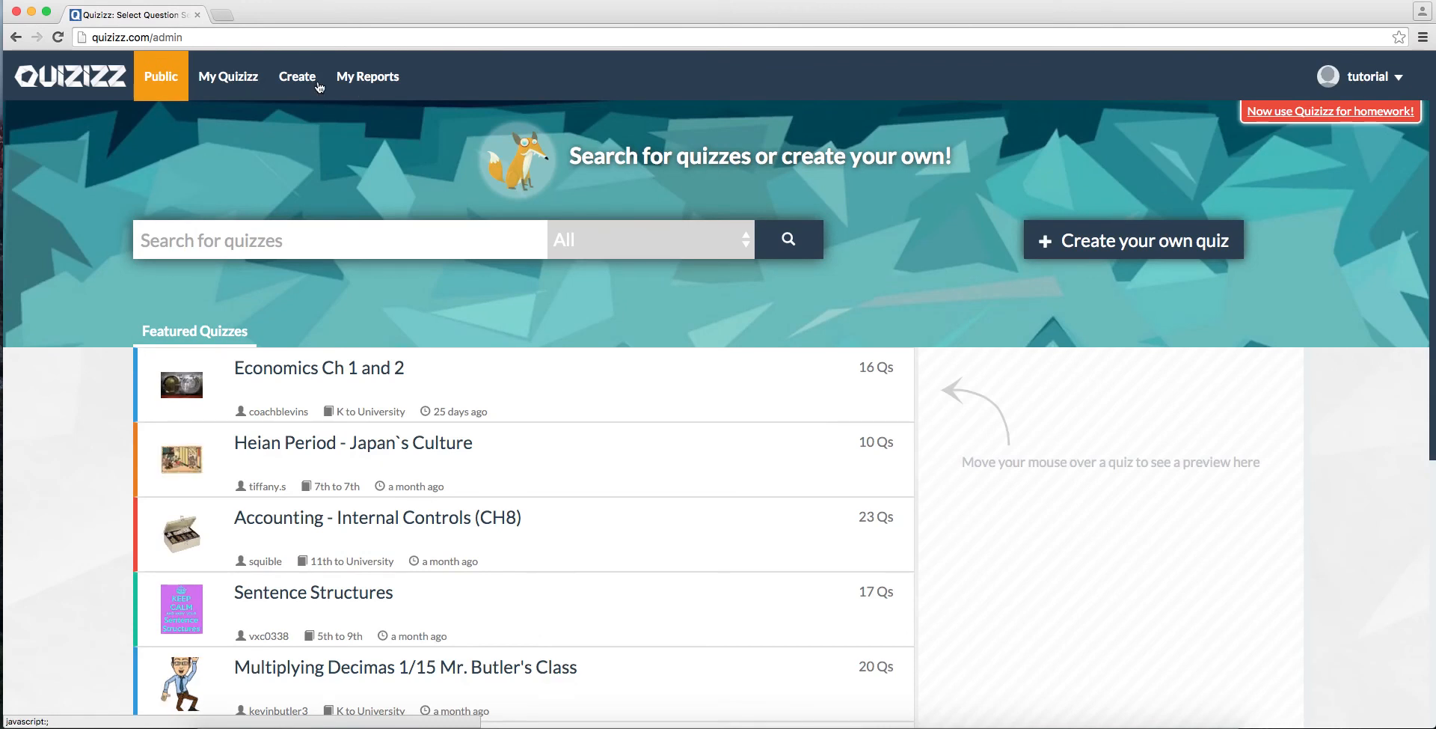
Step: Open the report of the completed World War II Quiz with its question-by-question breakdown
left_click(352, 88)
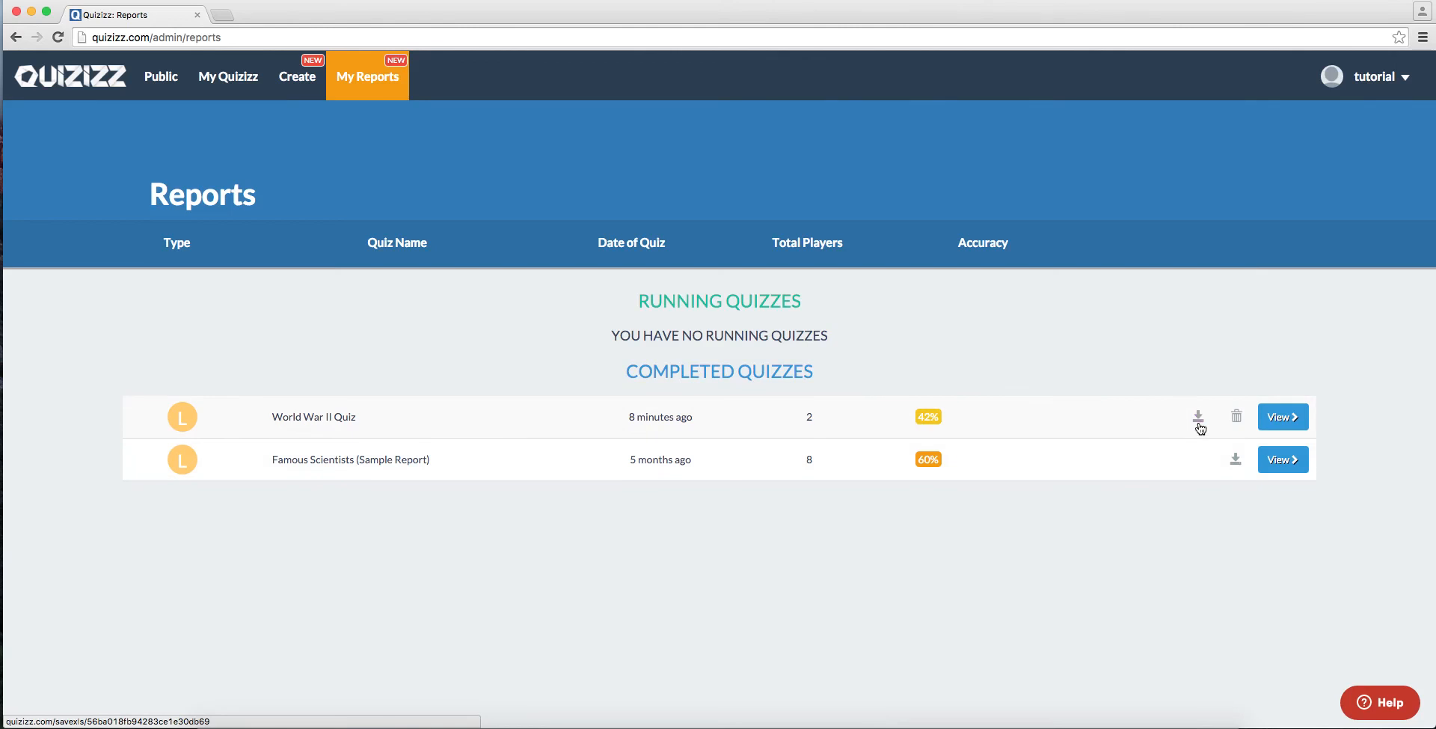
left_click(1283, 417)
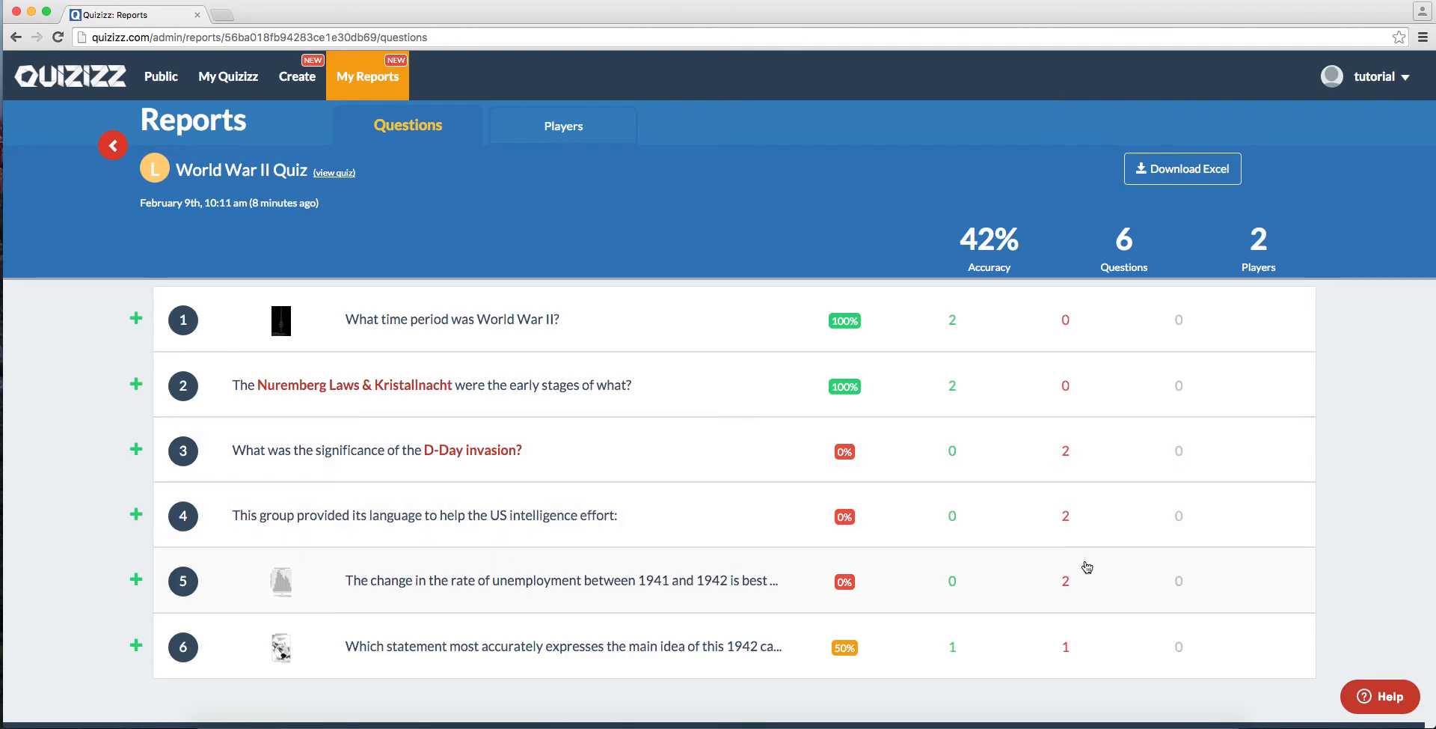
left_click(1139, 728)
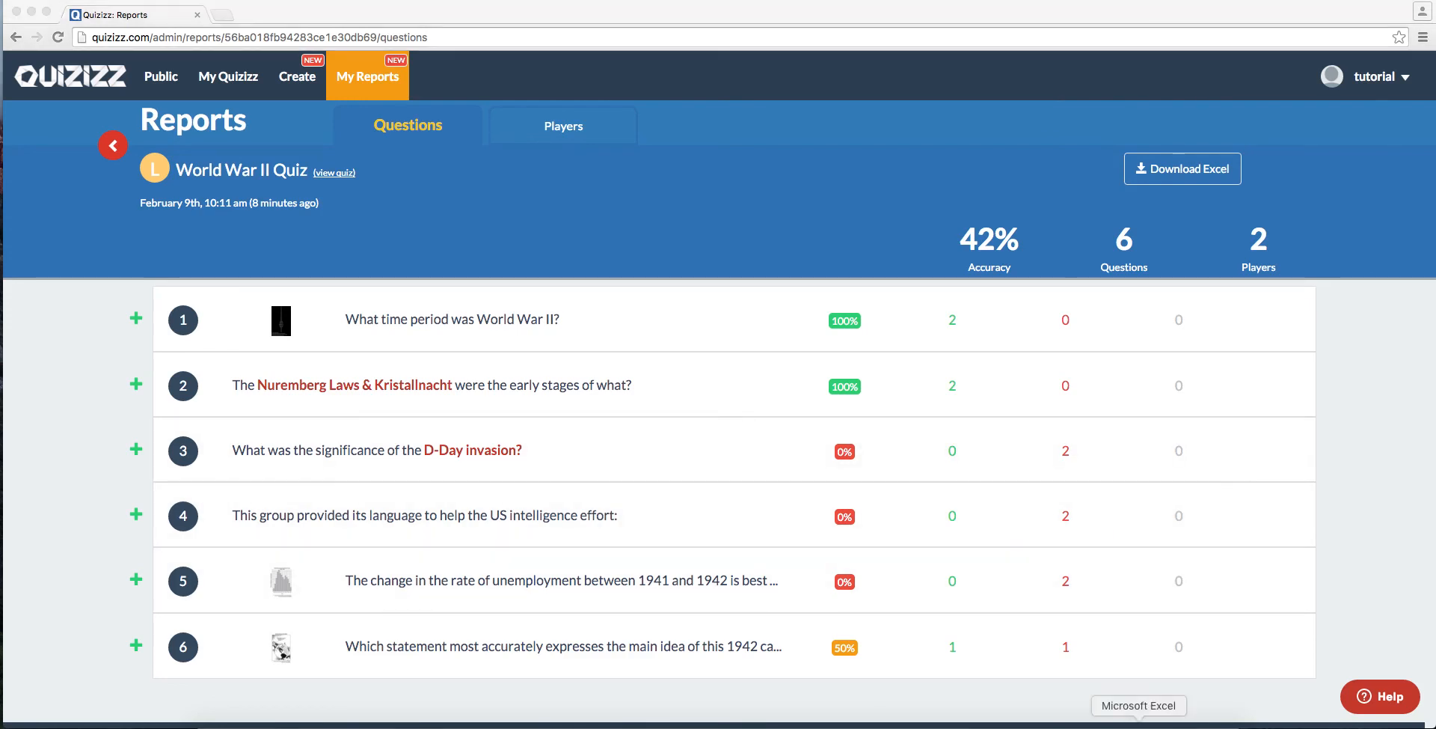
left_click(1373, 554)
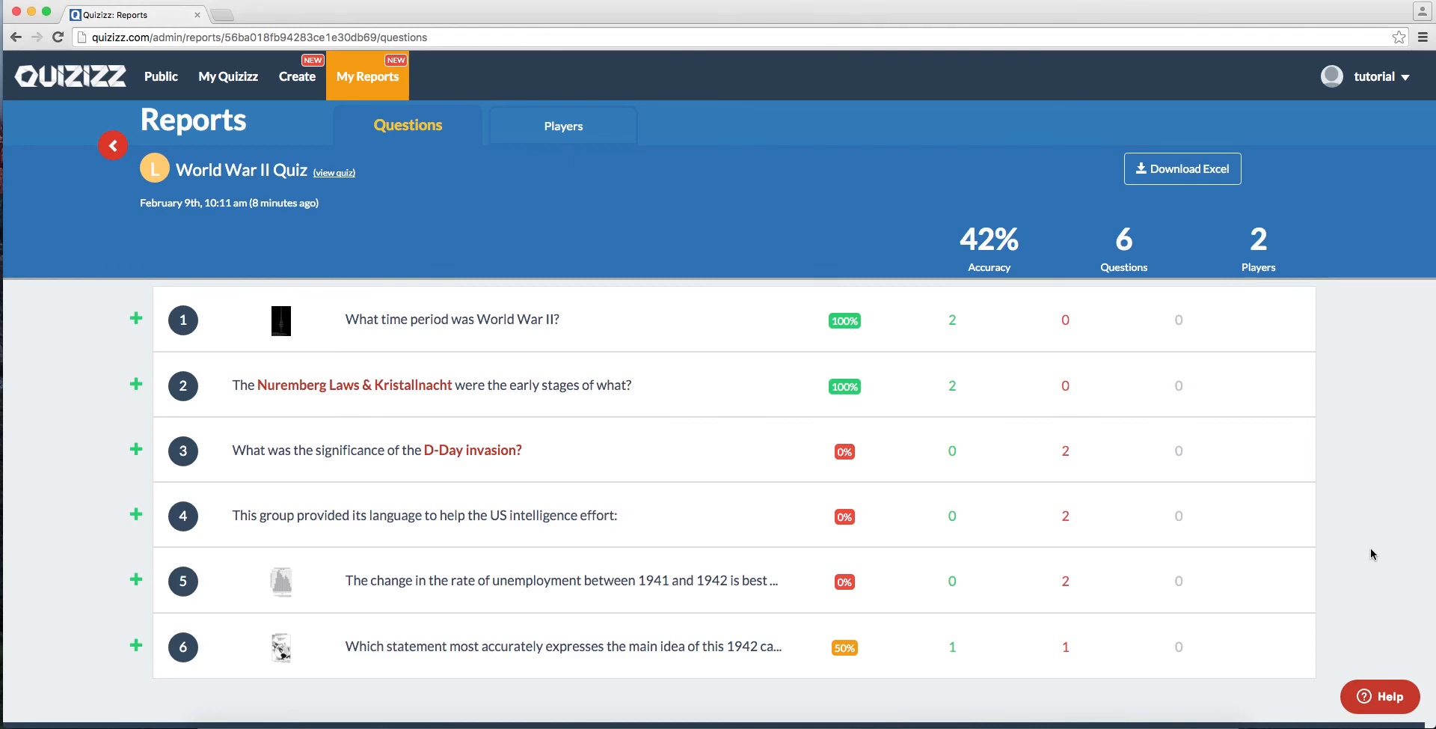
Step: Examine the individual answers of Student and Student iPhone in the report, and return to the question breakdown
left_click(603, 129)
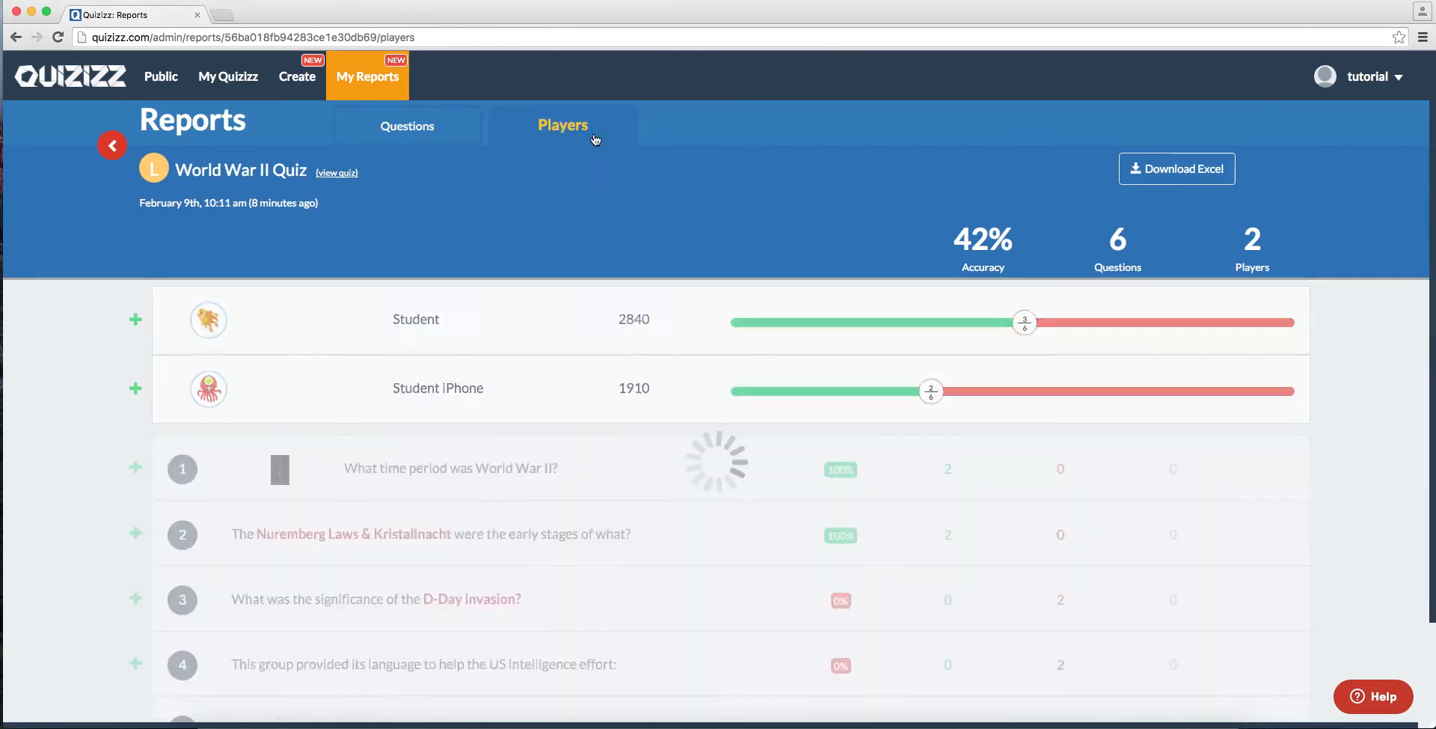
left_click(459, 333)
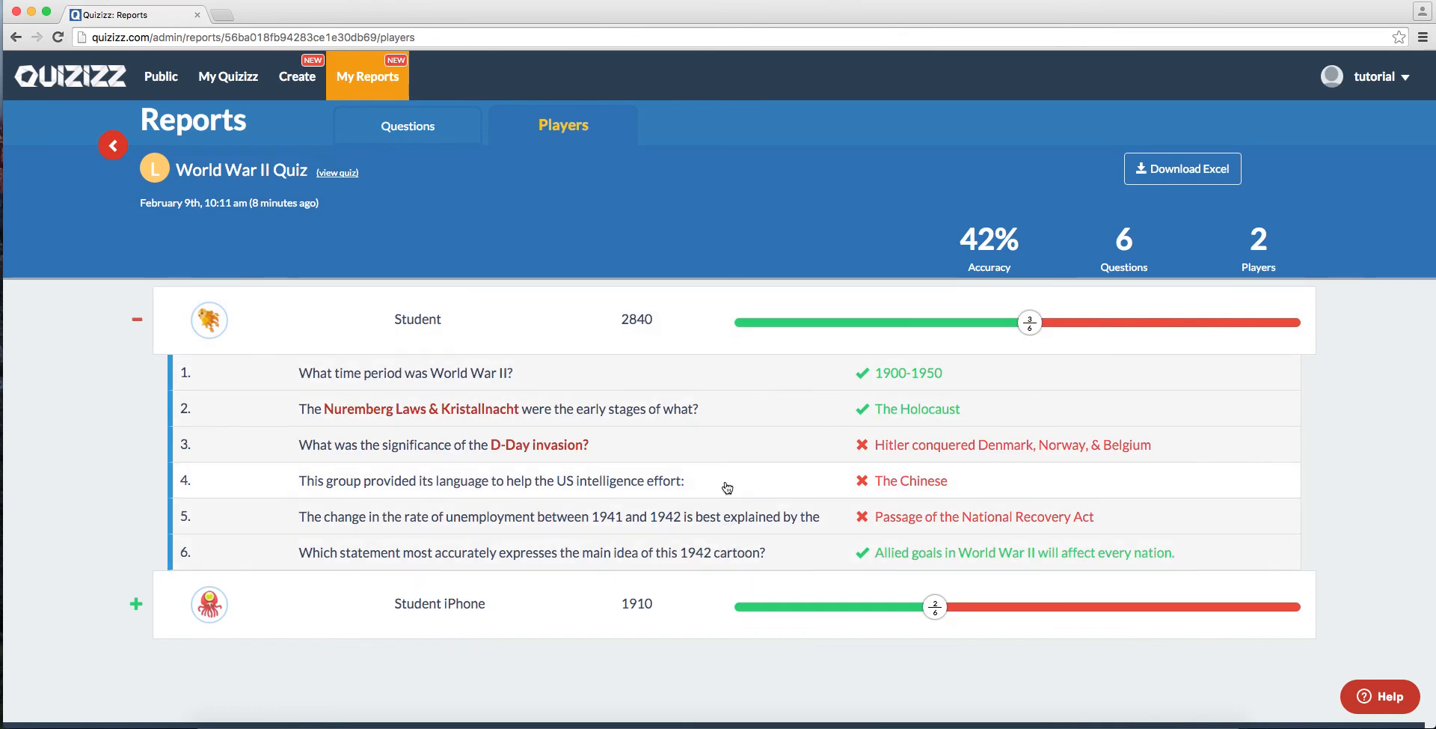
left_click(641, 322)
left_click(640, 389)
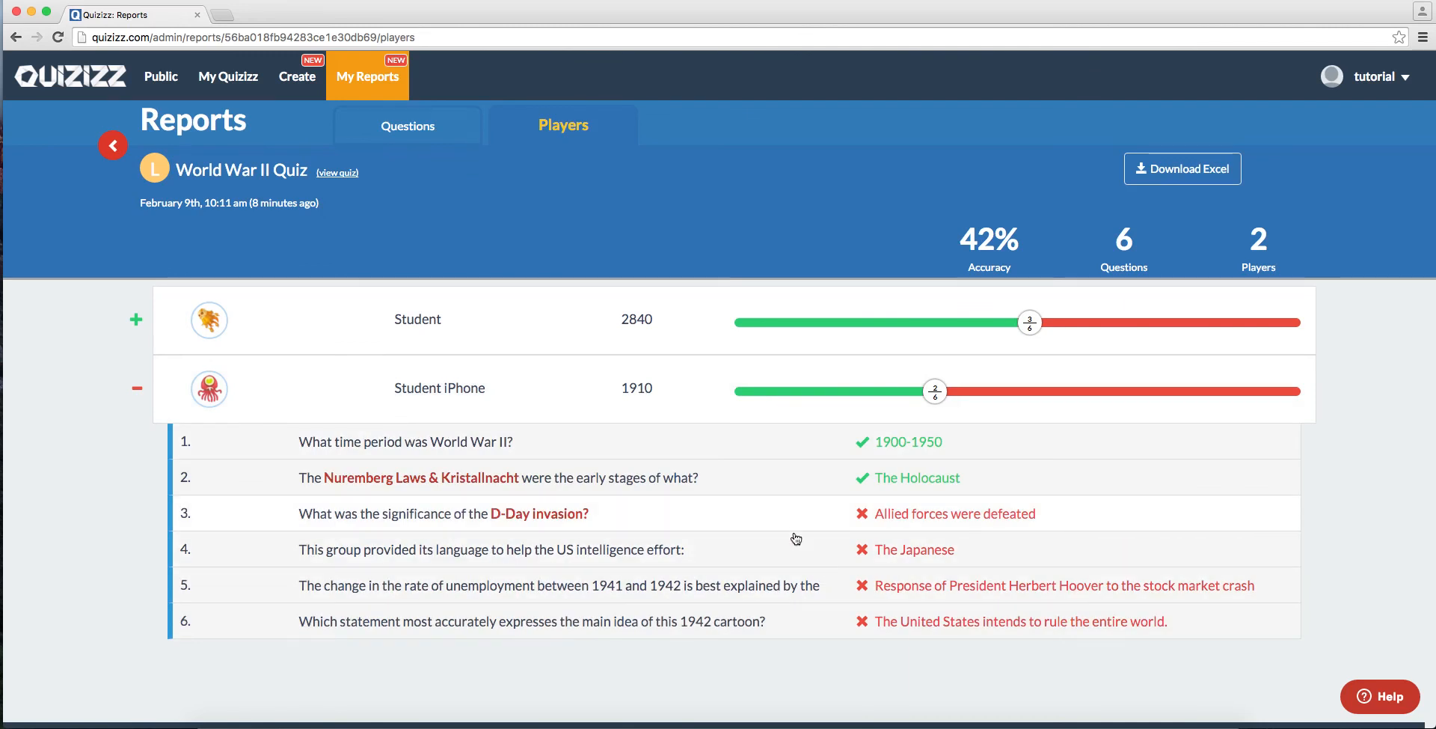
left_click(609, 403)
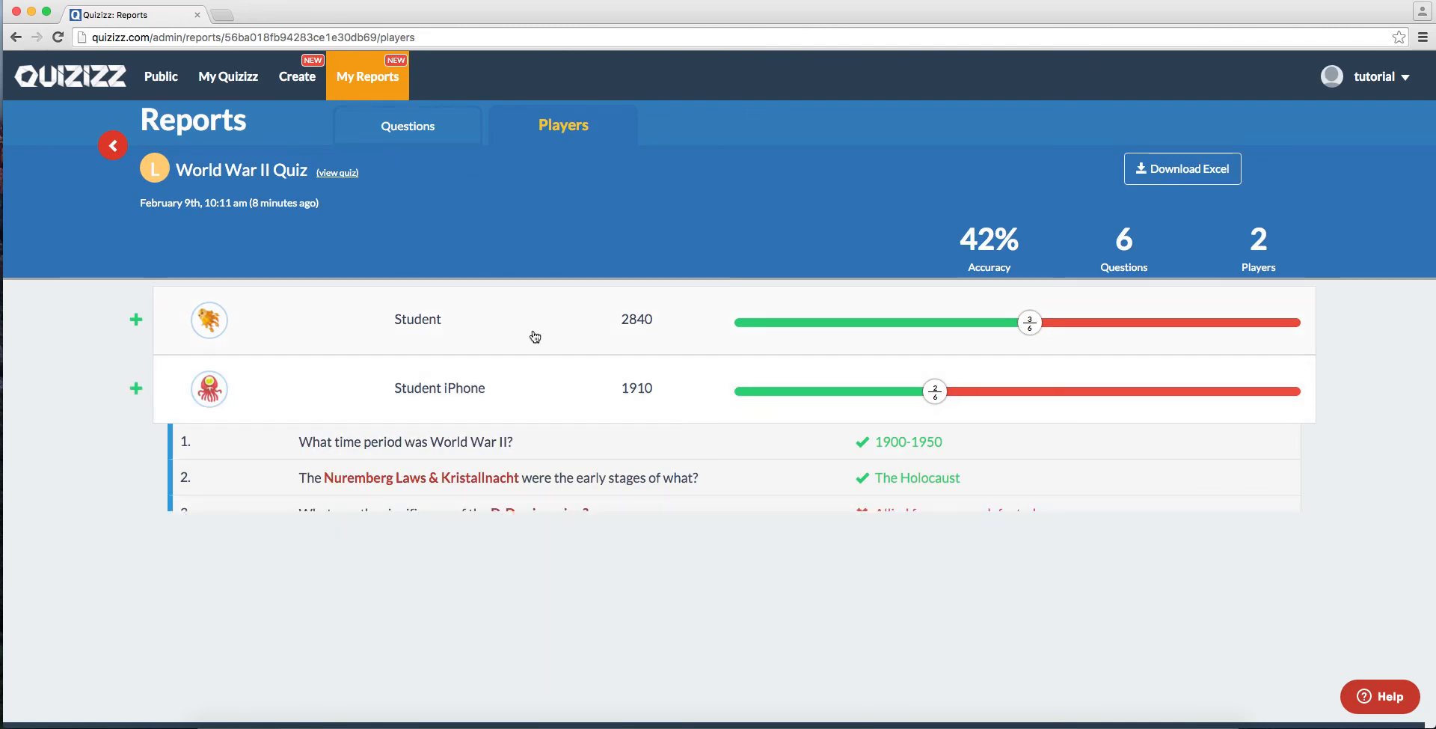
left_click(431, 133)
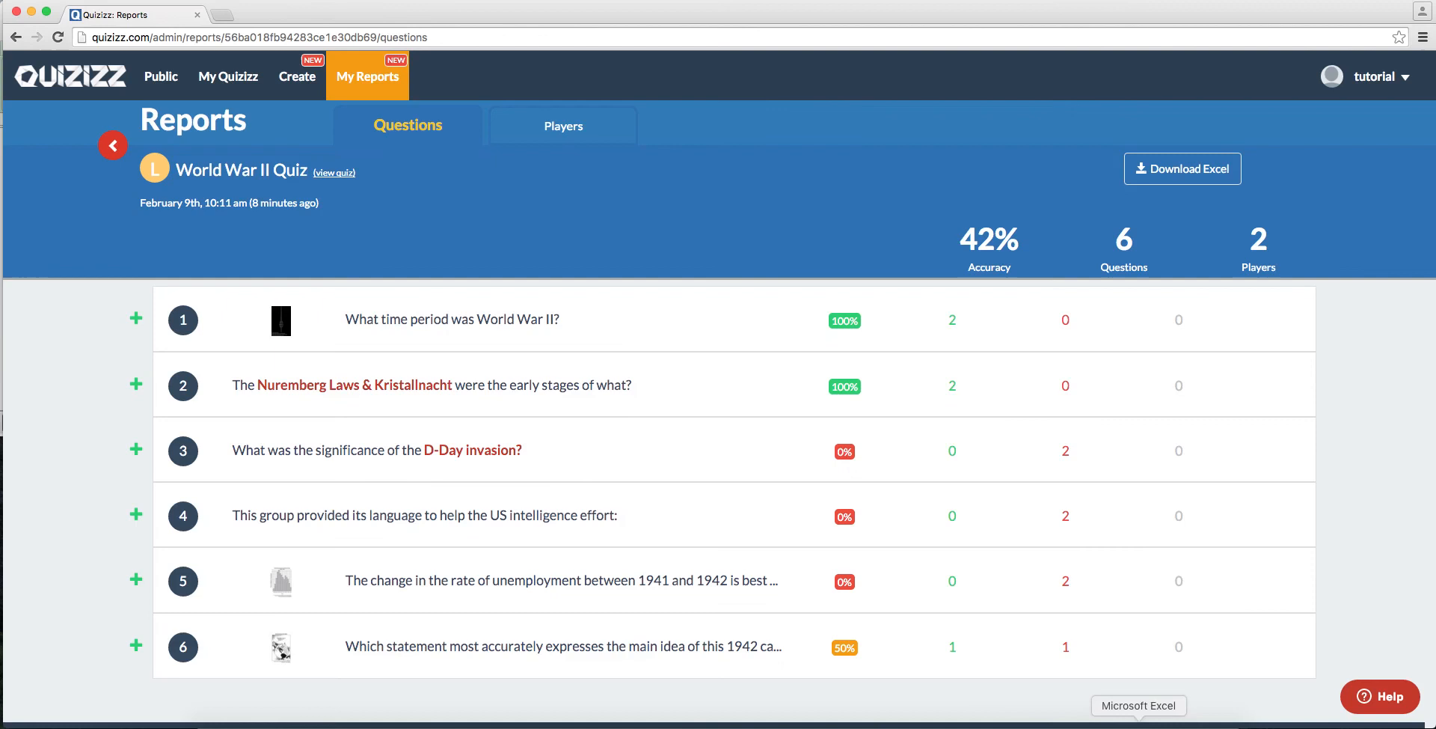
Step: Switch to Microsoft Excel, enlarge the exported results workbook to examine it, and close it
left_click(1138, 726)
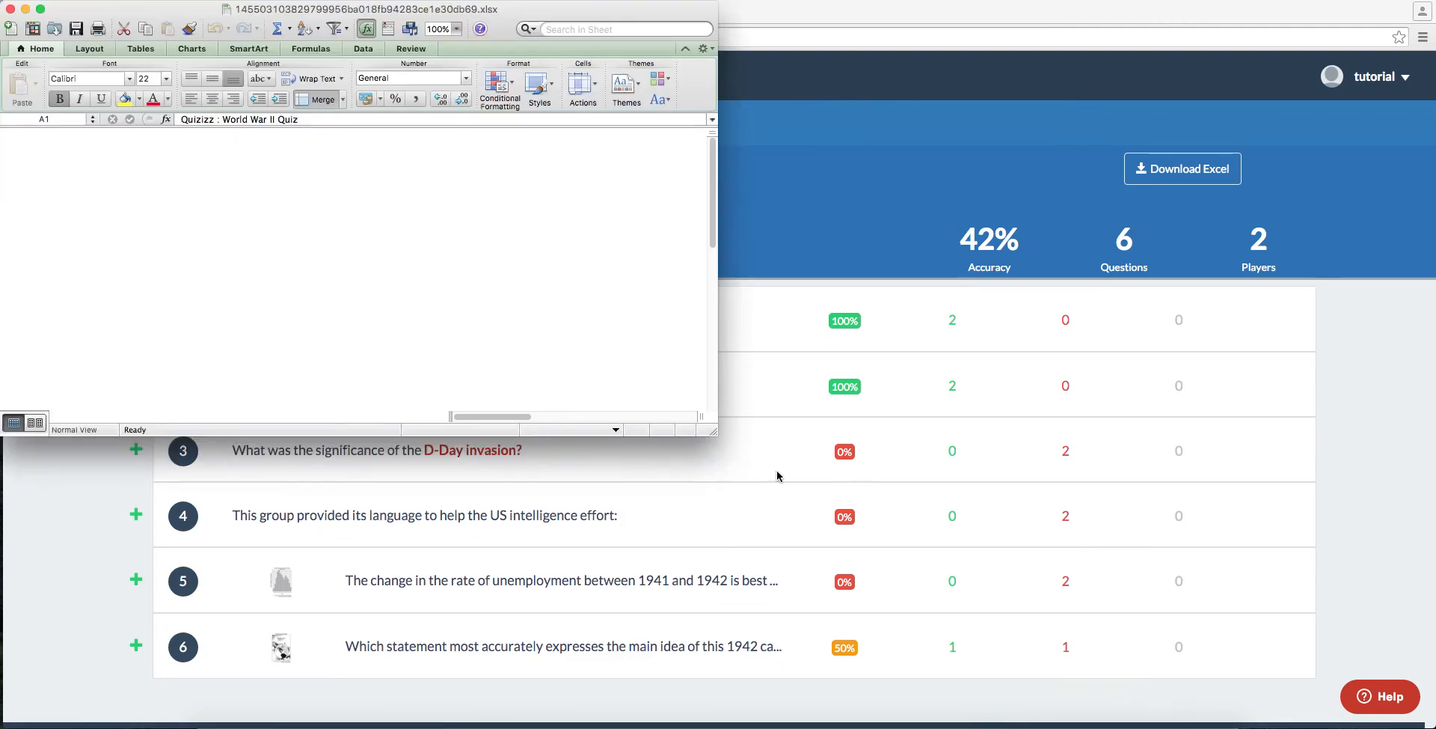
left_click_drag(712, 432, 1410, 703)
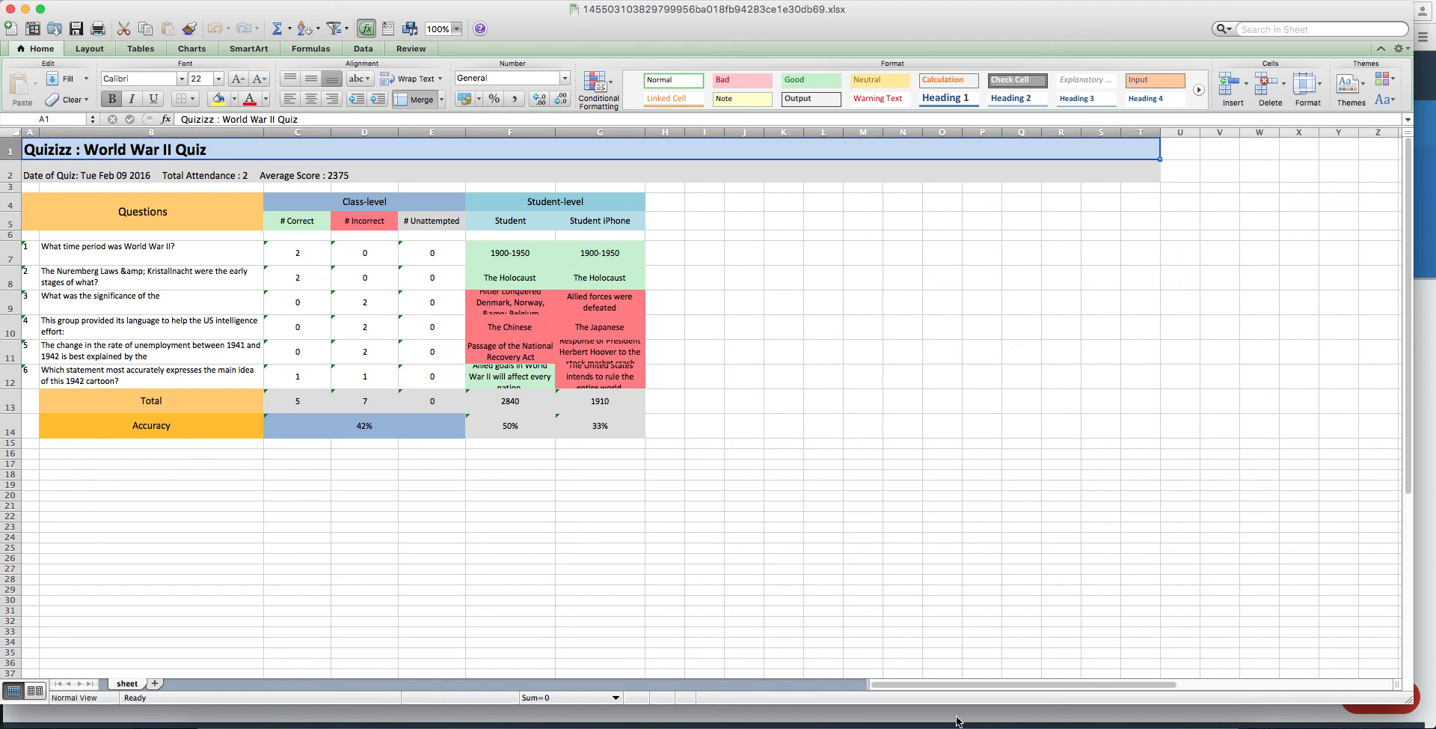
left_click(10, 11)
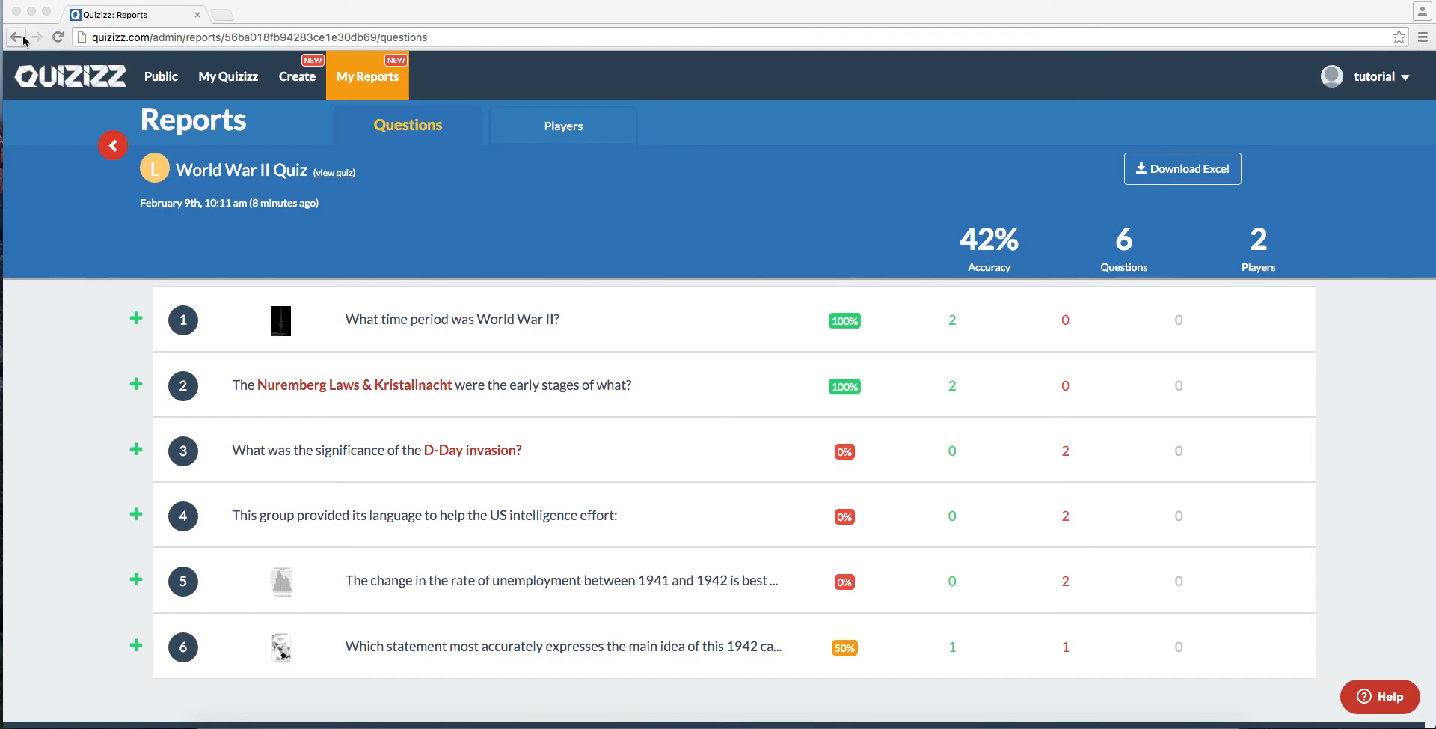